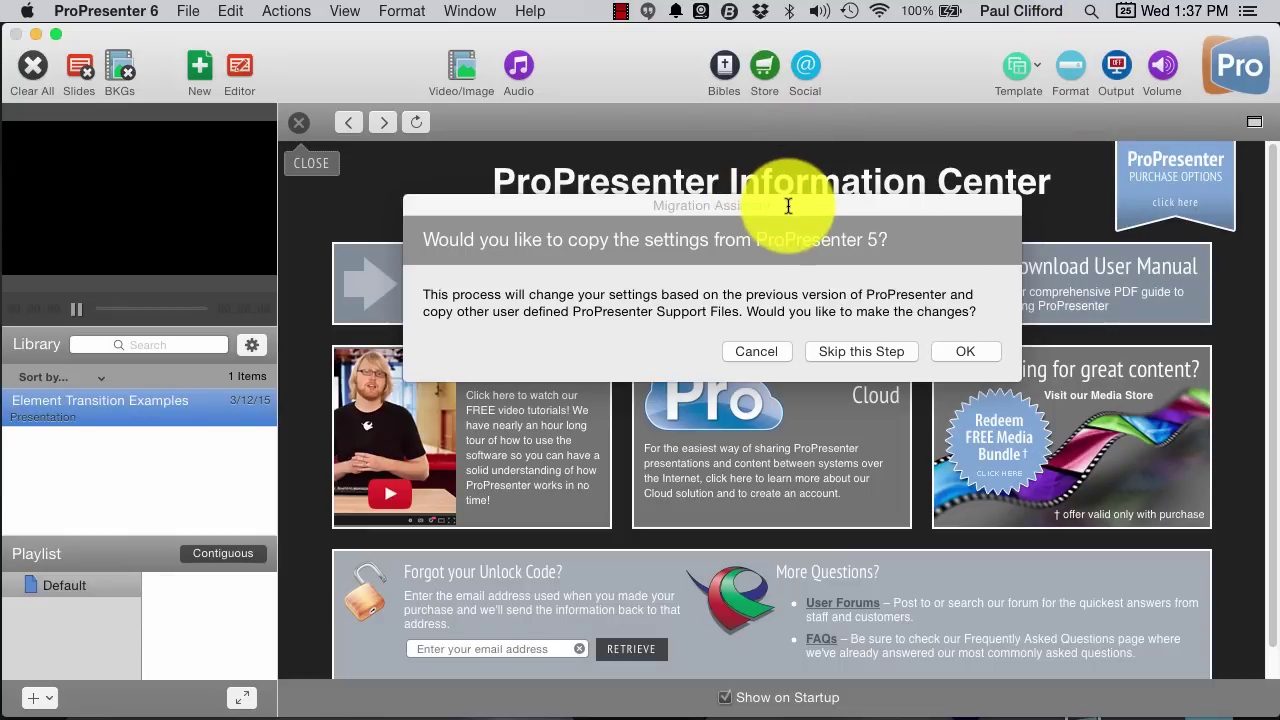
- Accept copying the ProPresenter 5 settings and import only the Default library, leaving yutes unchecked
{"action": "left_click", "coordinate": [787, 204]}
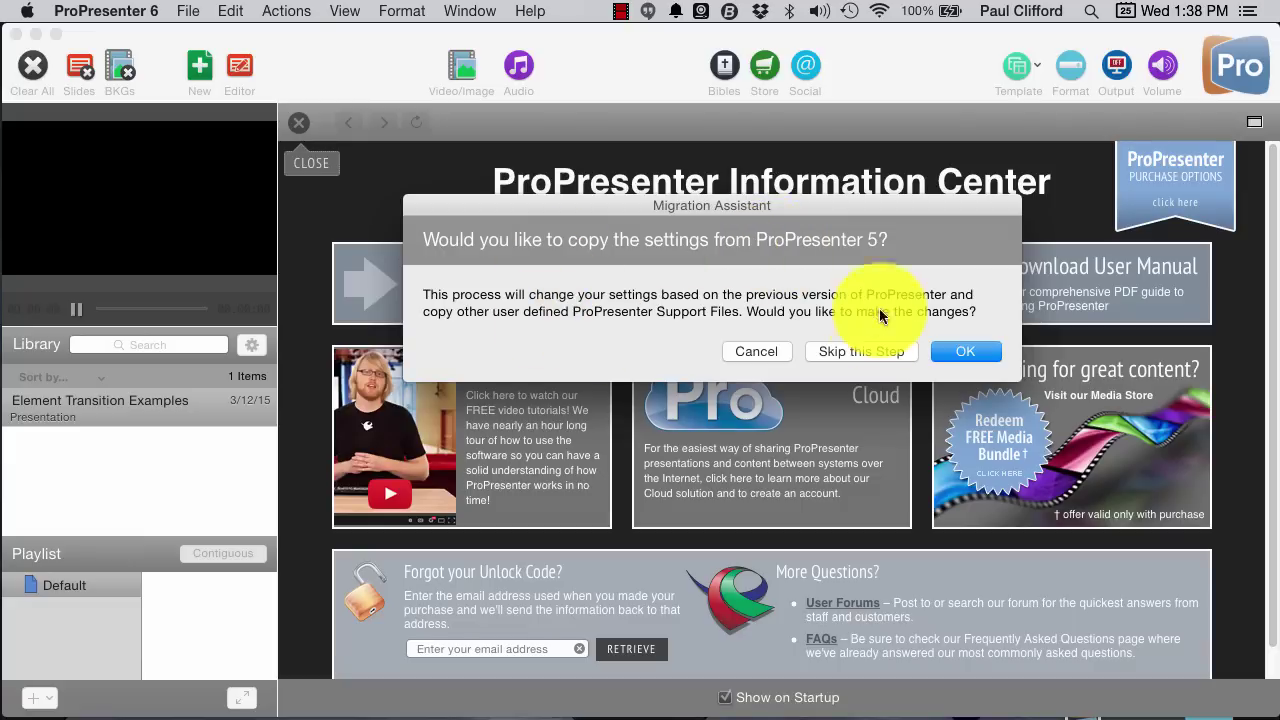
{"action": "left_click", "coordinate": [975, 355]}
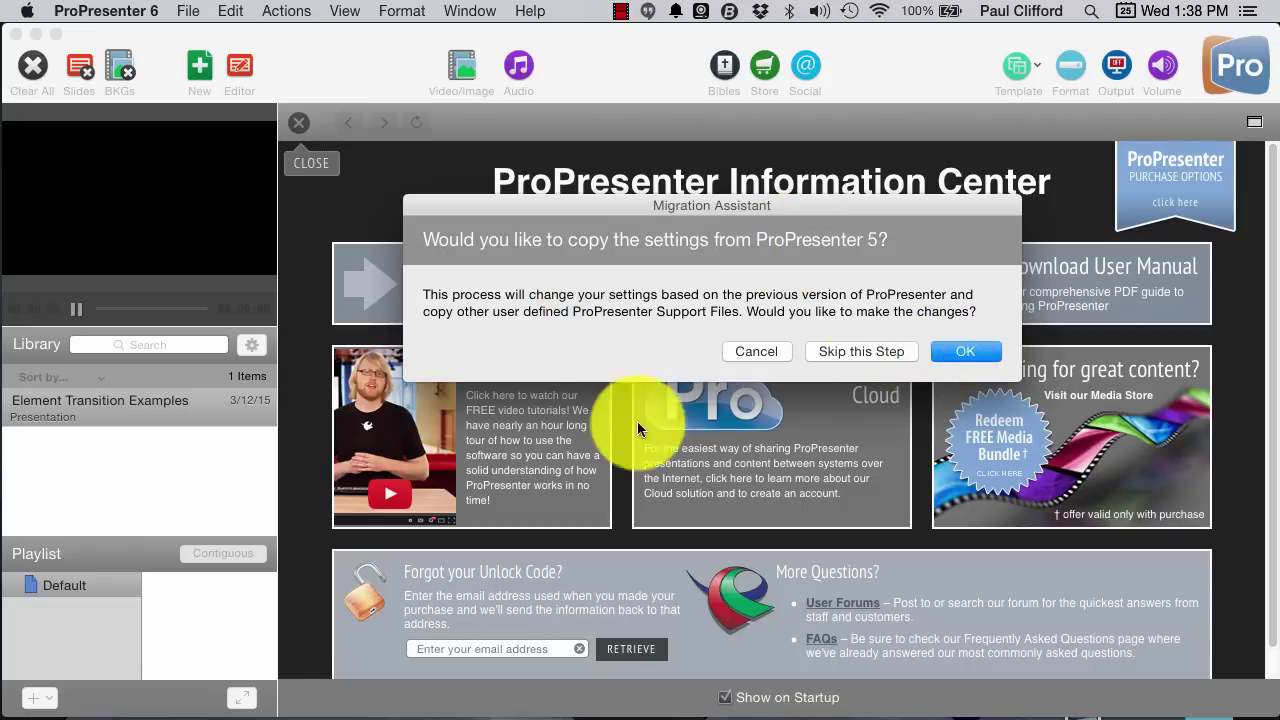
{"action": "left_click", "coordinate": [966, 353]}
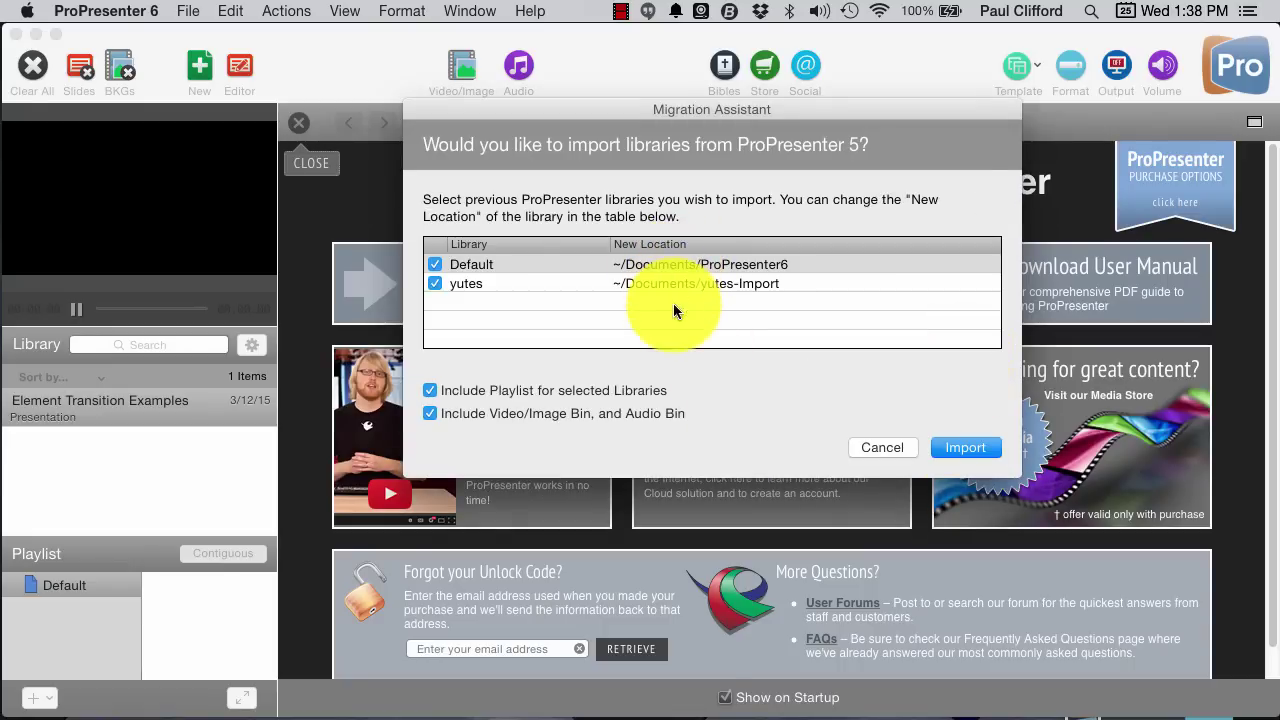
{"action": "left_click", "coordinate": [434, 281]}
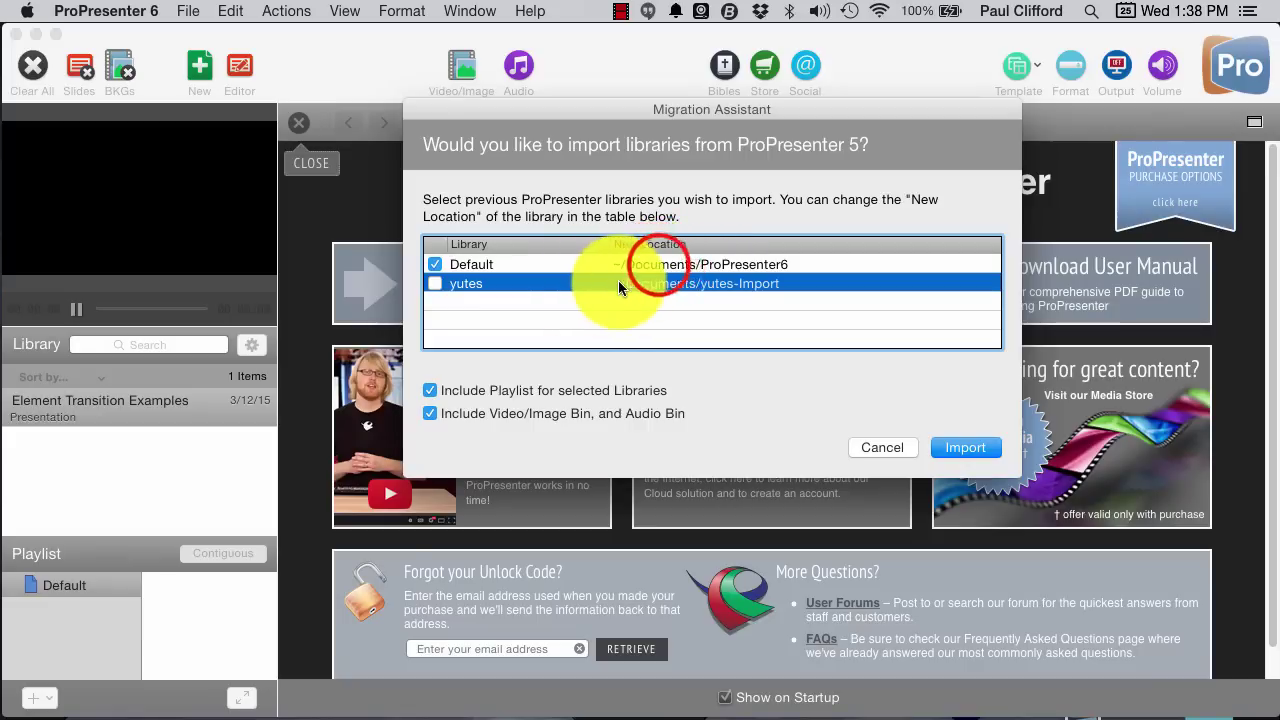
{"action": "left_click", "coordinate": [655, 264]}
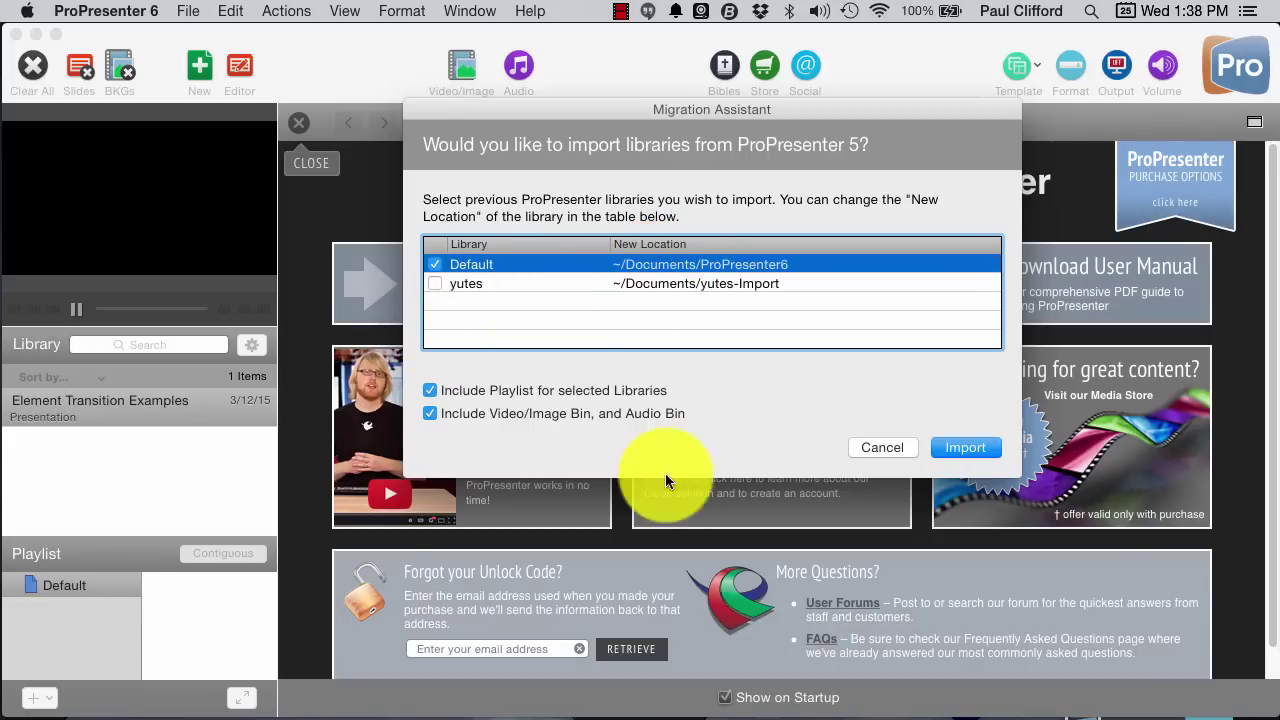
- Import the Default library, bringing its 53 items into ProPresenter 6
{"action": "left_click", "coordinate": [970, 448]}
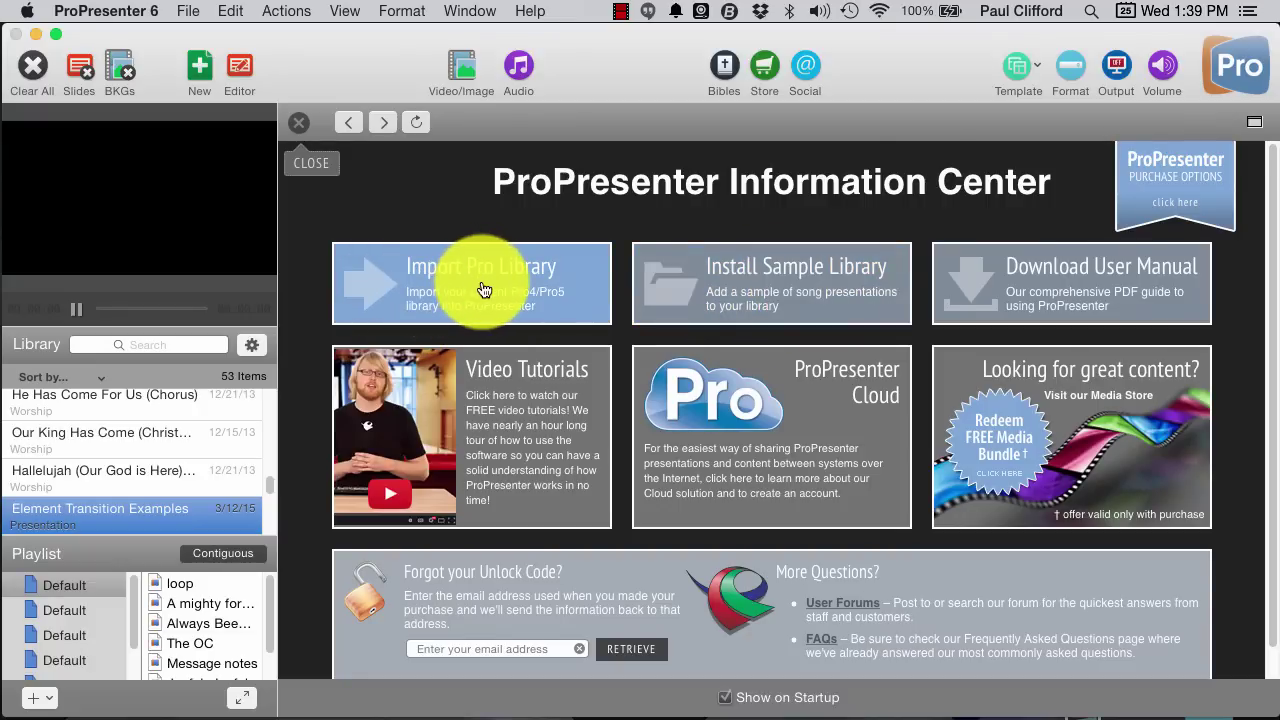
{"action": "scroll", "coordinate": [478, 340], "scroll_direction": "down", "scroll_amount": 2}
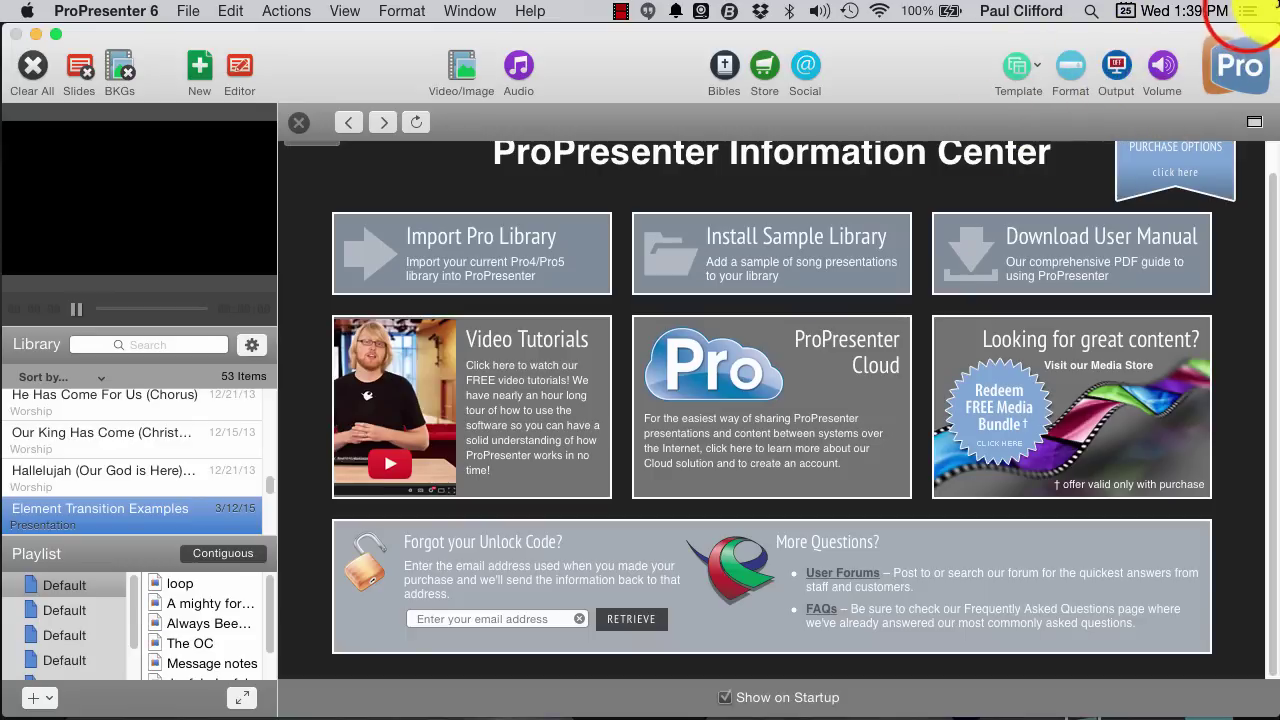
{"action": "left_click", "coordinate": [1247, 12]}
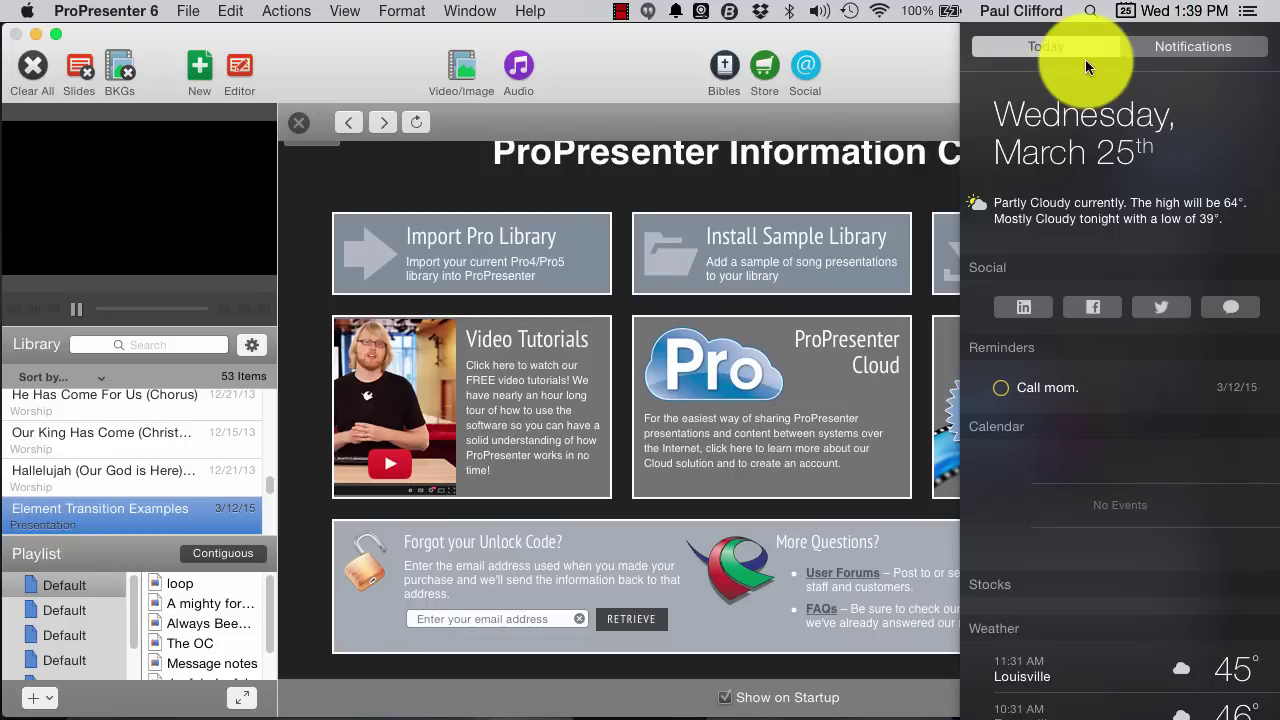
{"action": "left_click", "coordinate": [1250, 14]}
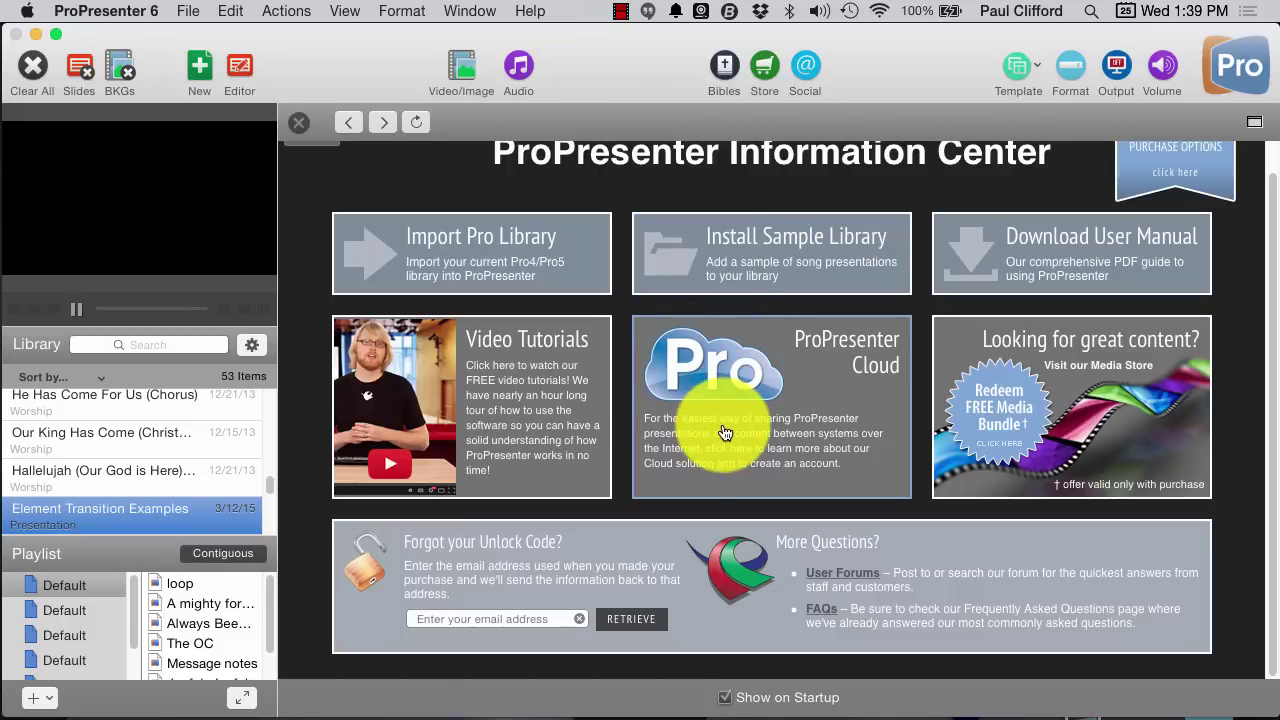
{"action": "scroll", "coordinate": [871, 443], "scroll_direction": "up", "scroll_amount": 2}
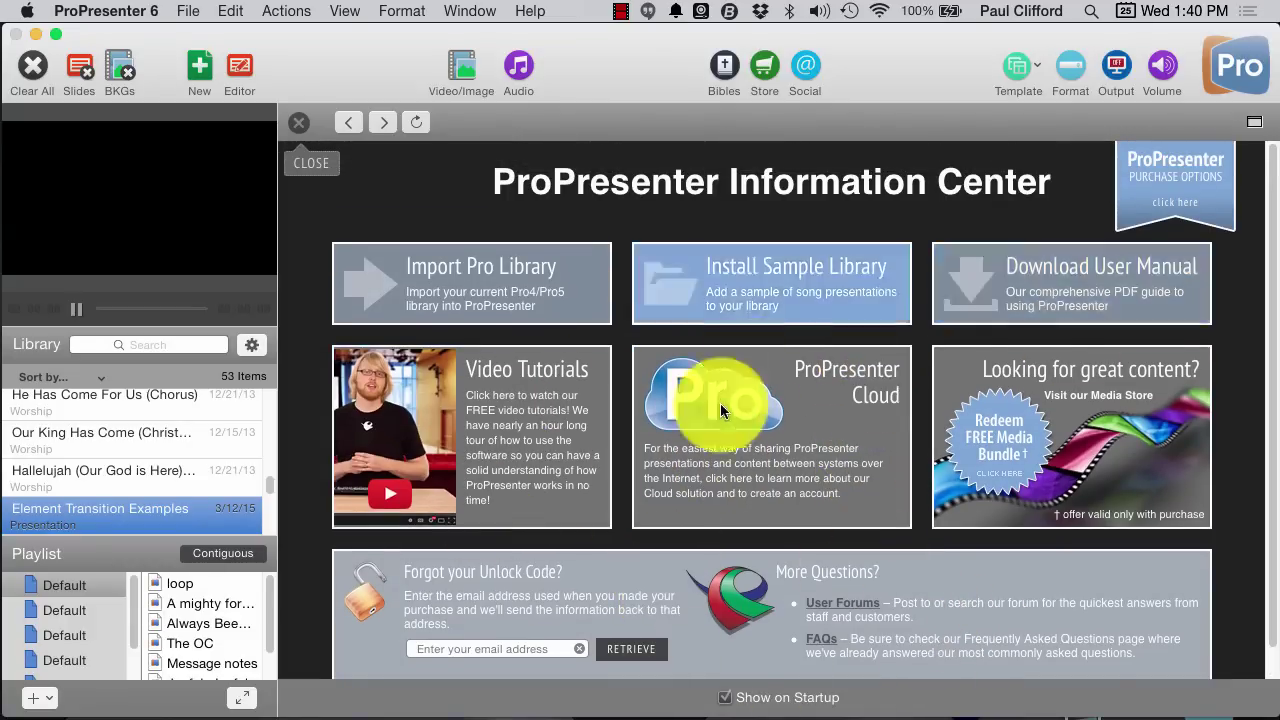
{"action": "scroll", "coordinate": [812, 561], "scroll_direction": "down", "scroll_amount": 2}
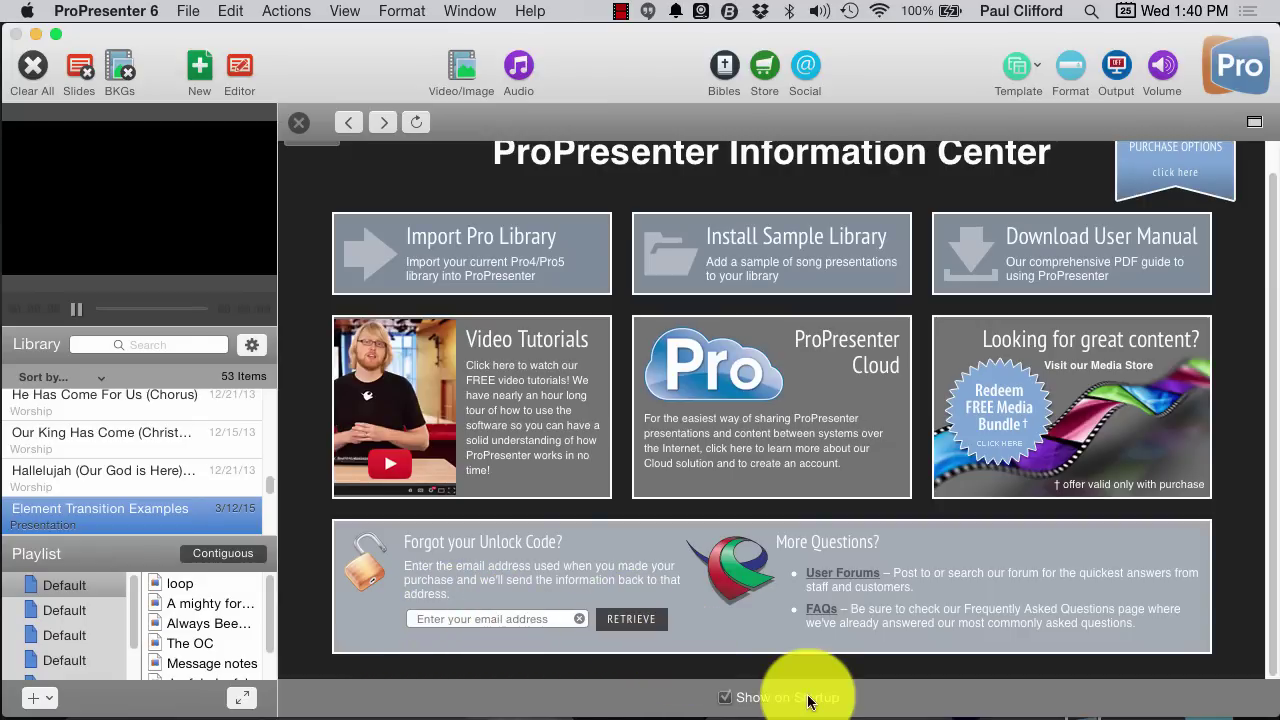
- Turn off Show on Startup, close the Information Center, and take slide 1 live
{"action": "left_click", "coordinate": [727, 704]}
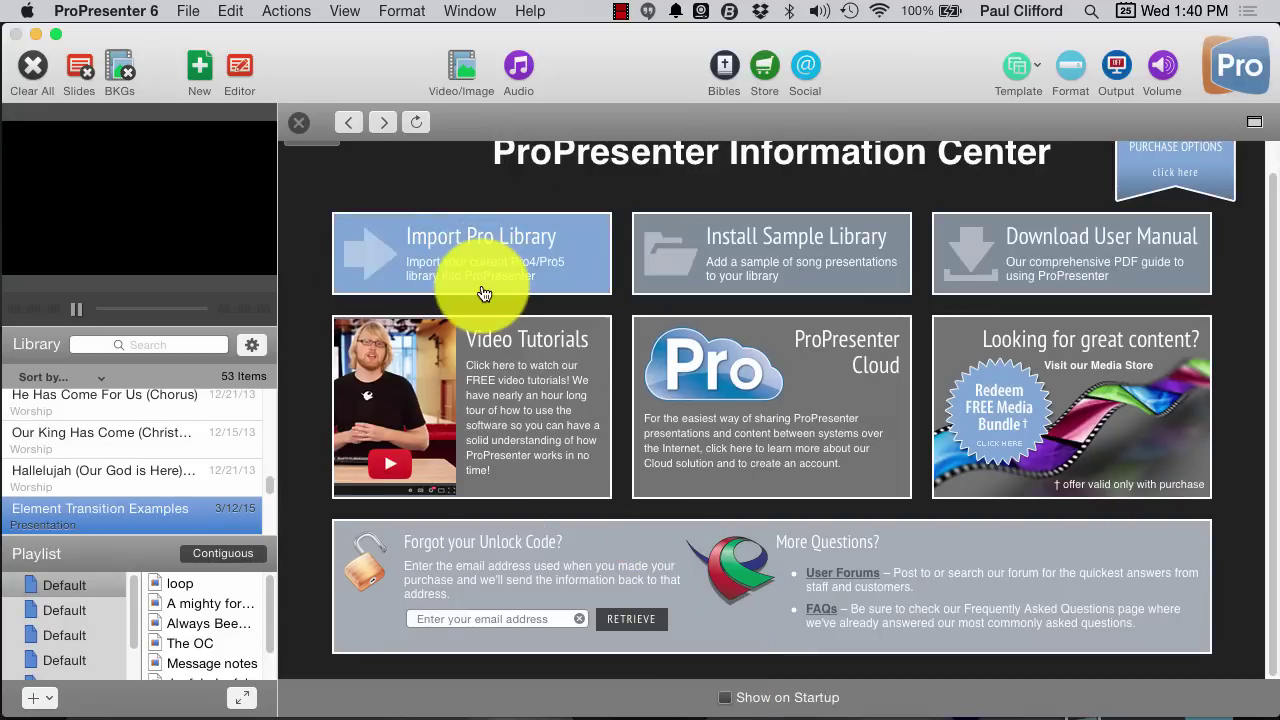
{"action": "left_click", "coordinate": [299, 123]}
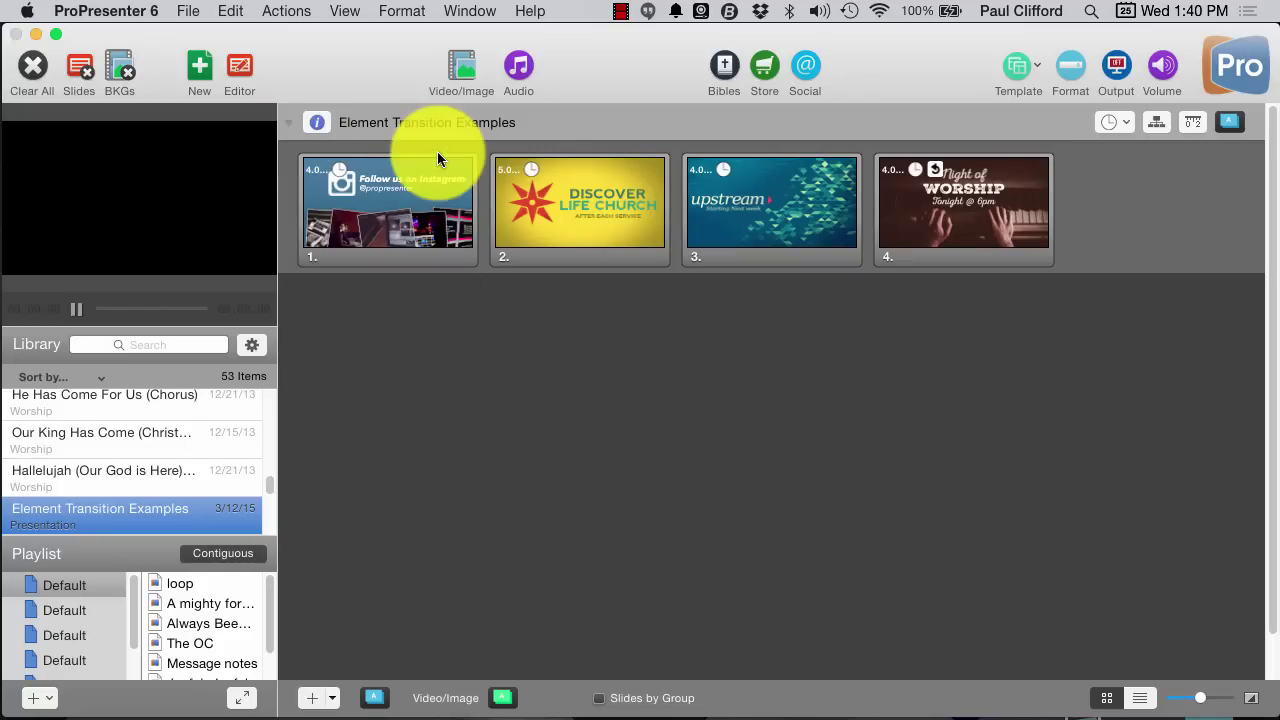
{"action": "left_click", "coordinate": [433, 200]}
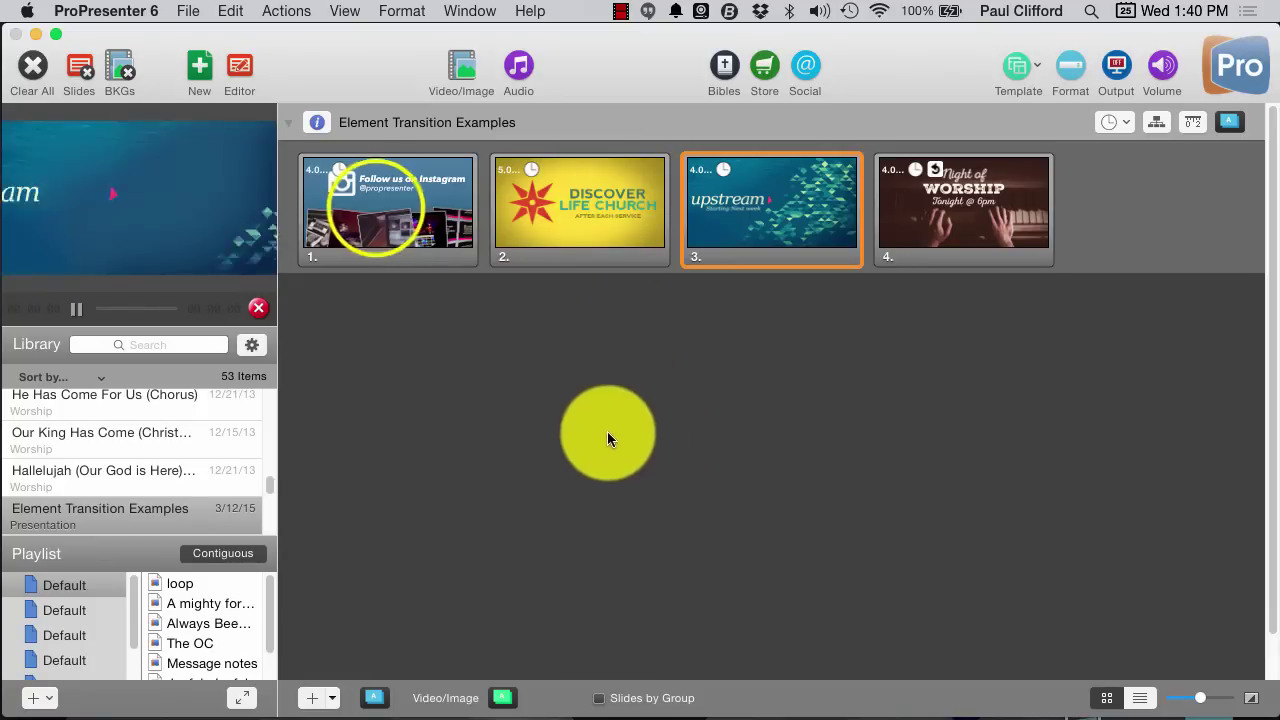
- Clear all live output to black from slide 1's editor, then bring up the Night of Worship slide's options
{"action": "right_click", "coordinate": [376, 208]}
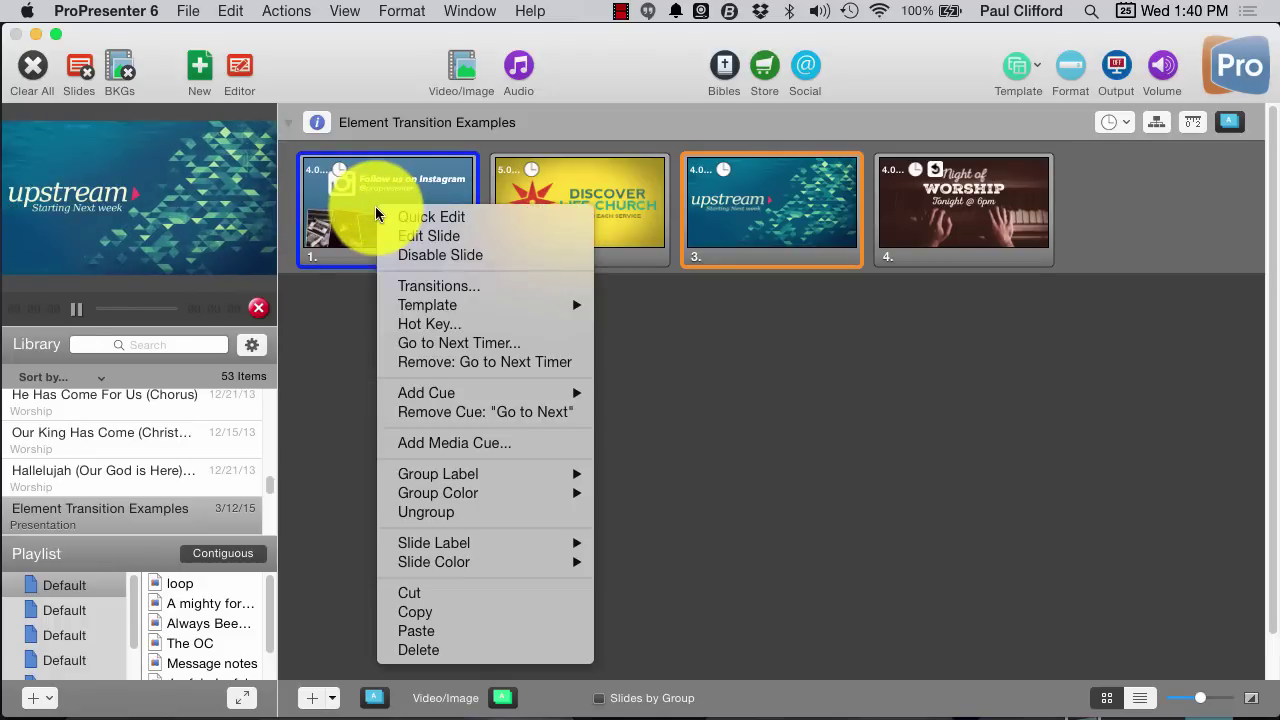
{"action": "left_click", "coordinate": [408, 240]}
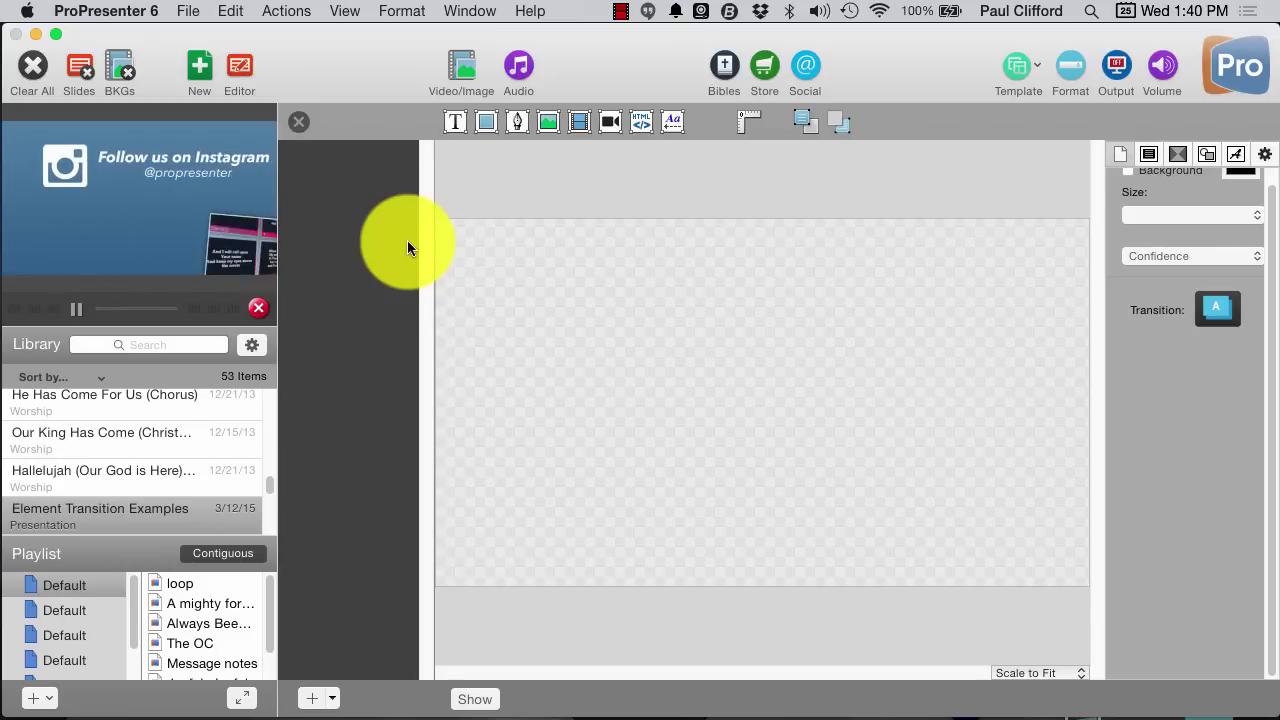
{"action": "left_click", "coordinate": [26, 58]}
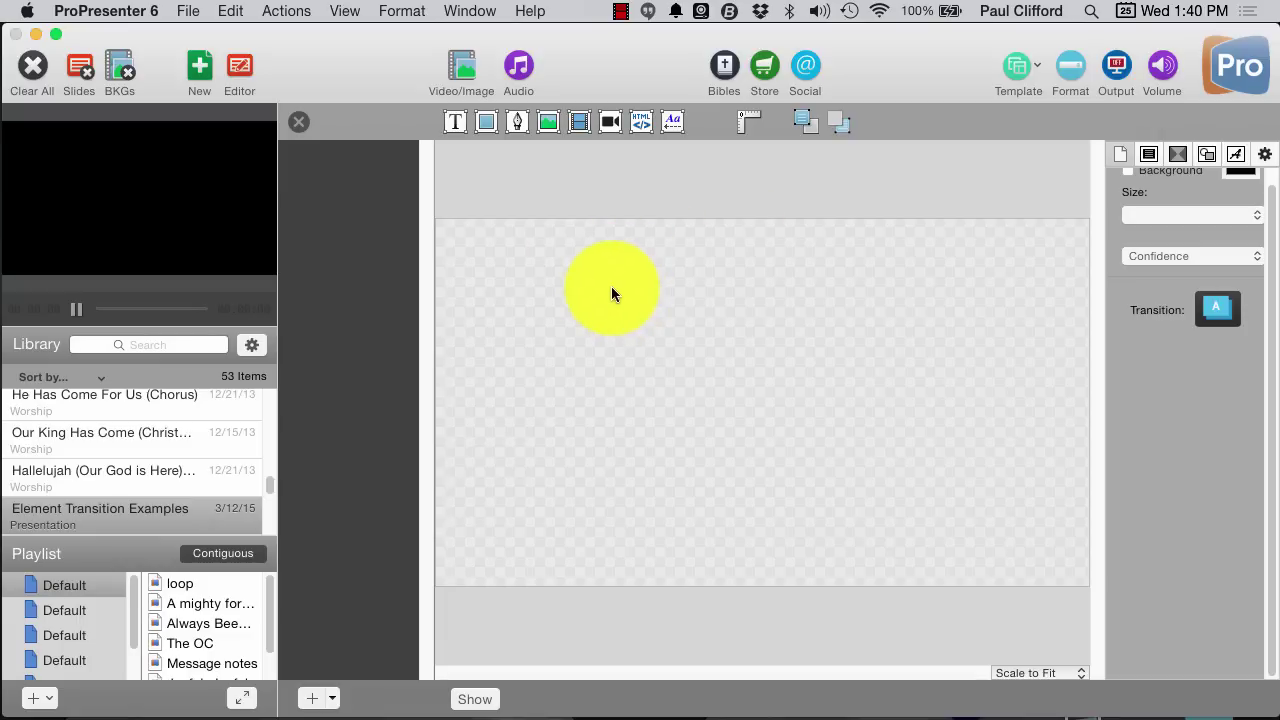
{"action": "left_click", "coordinate": [299, 121]}
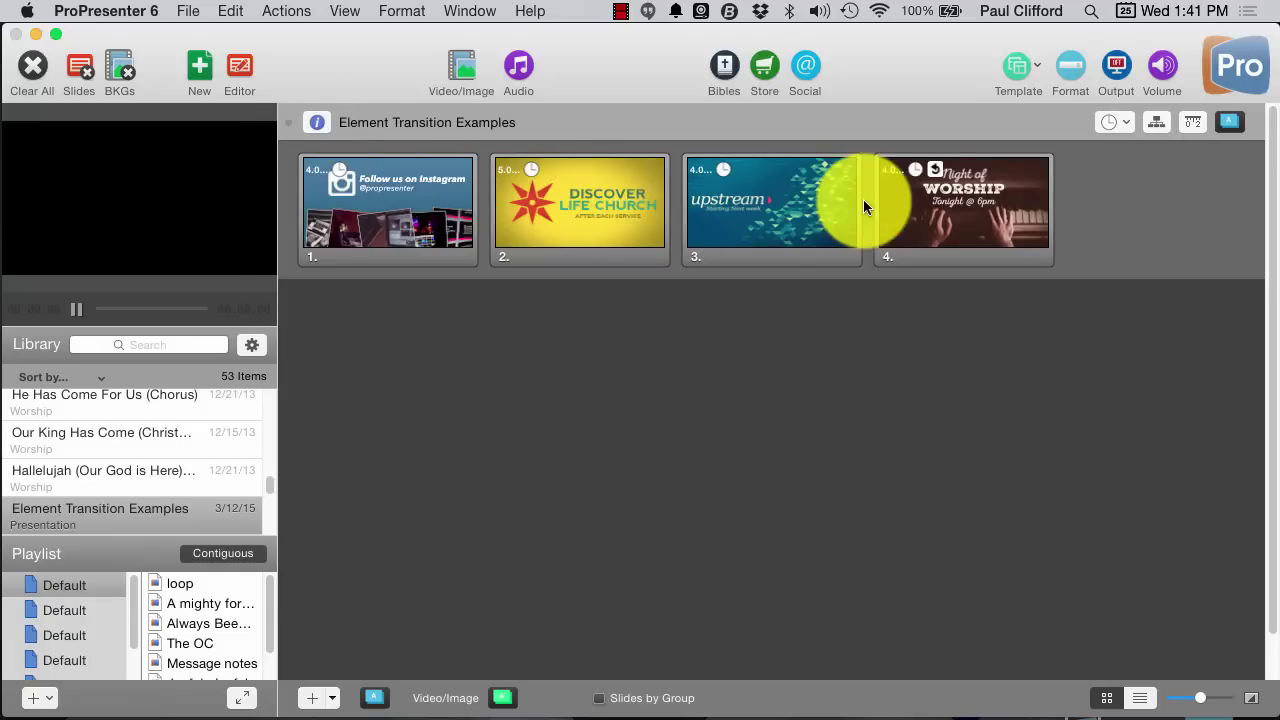
{"action": "right_click", "coordinate": [931, 196]}
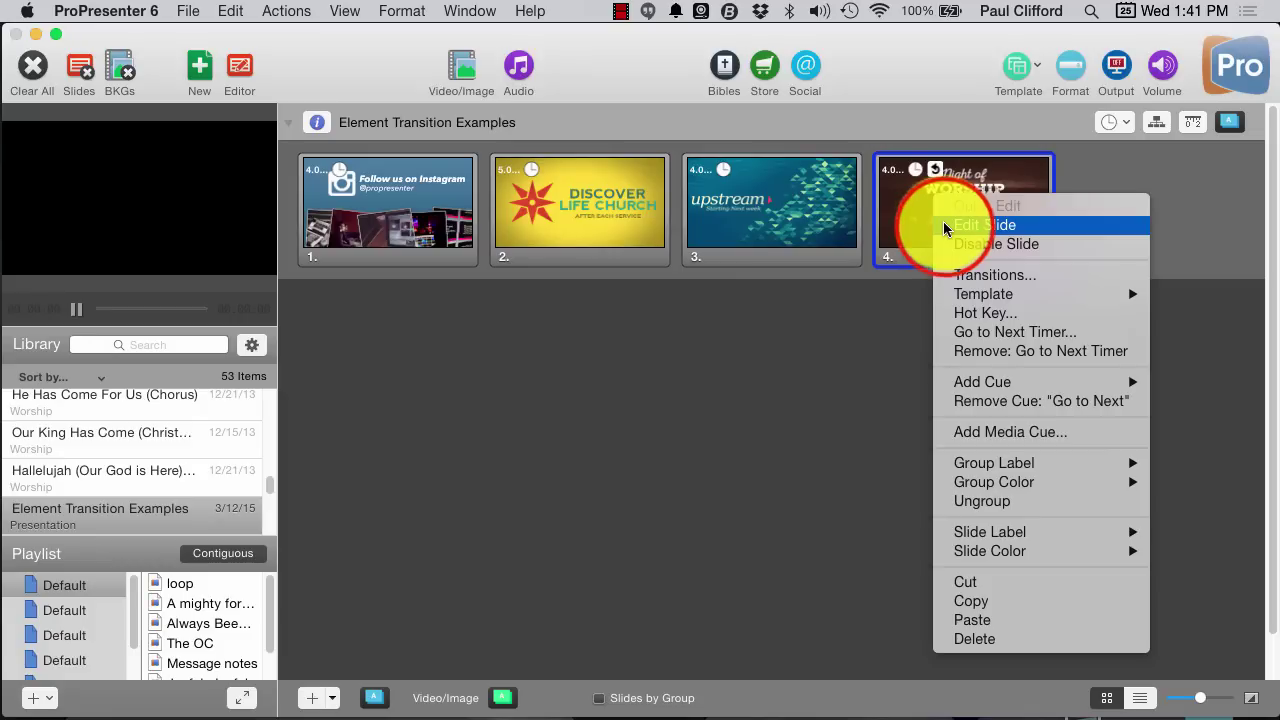
- Edit the Night of Worship slide and show its background image's Build In settings
{"action": "left_click", "coordinate": [944, 226]}
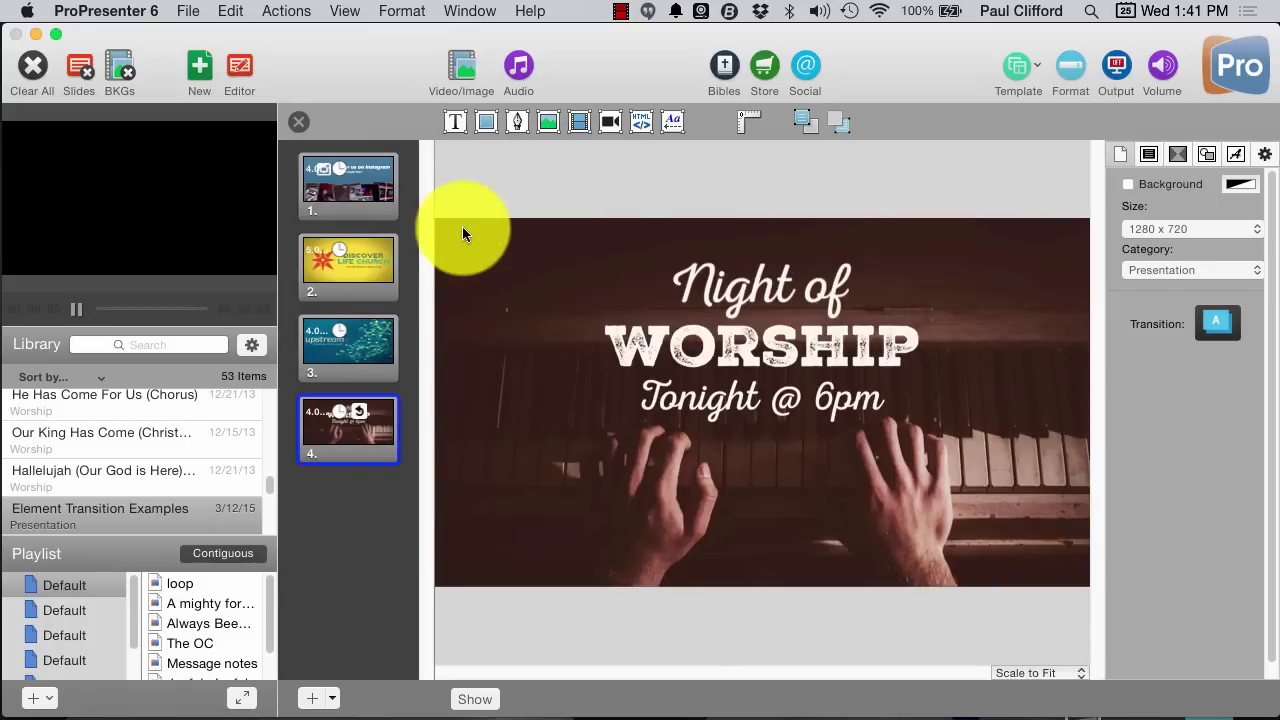
{"action": "left_click", "coordinate": [693, 297]}
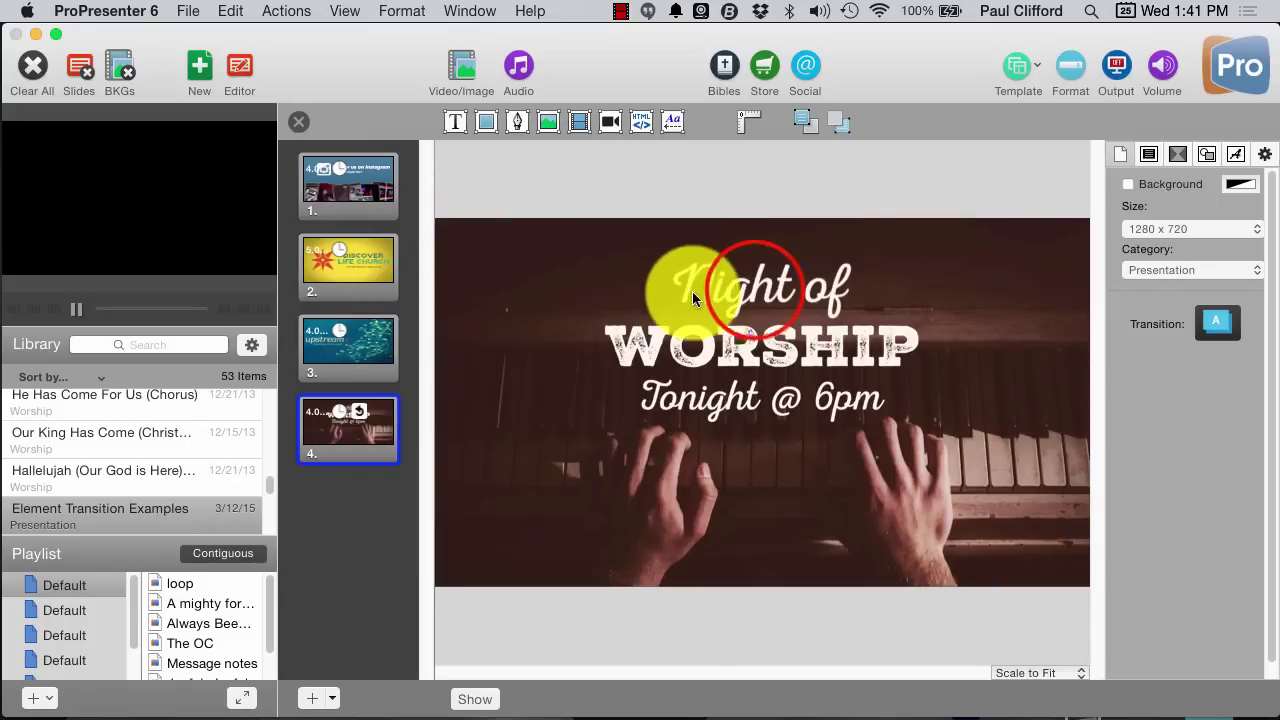
{"action": "left_click", "coordinate": [754, 288]}
{"action": "left_click", "coordinate": [1177, 153]}
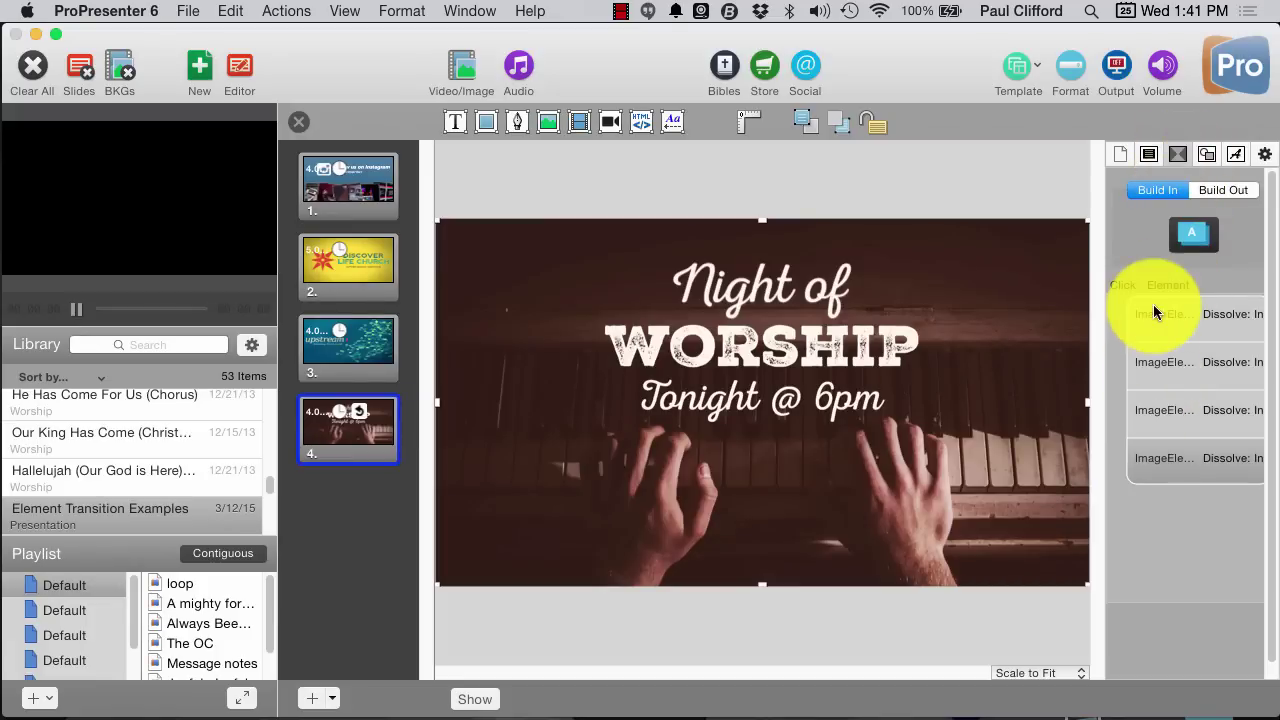
- Review the build-in timing of all four image elements, then open the Instagram slide
{"action": "left_click", "coordinate": [1191, 330]}
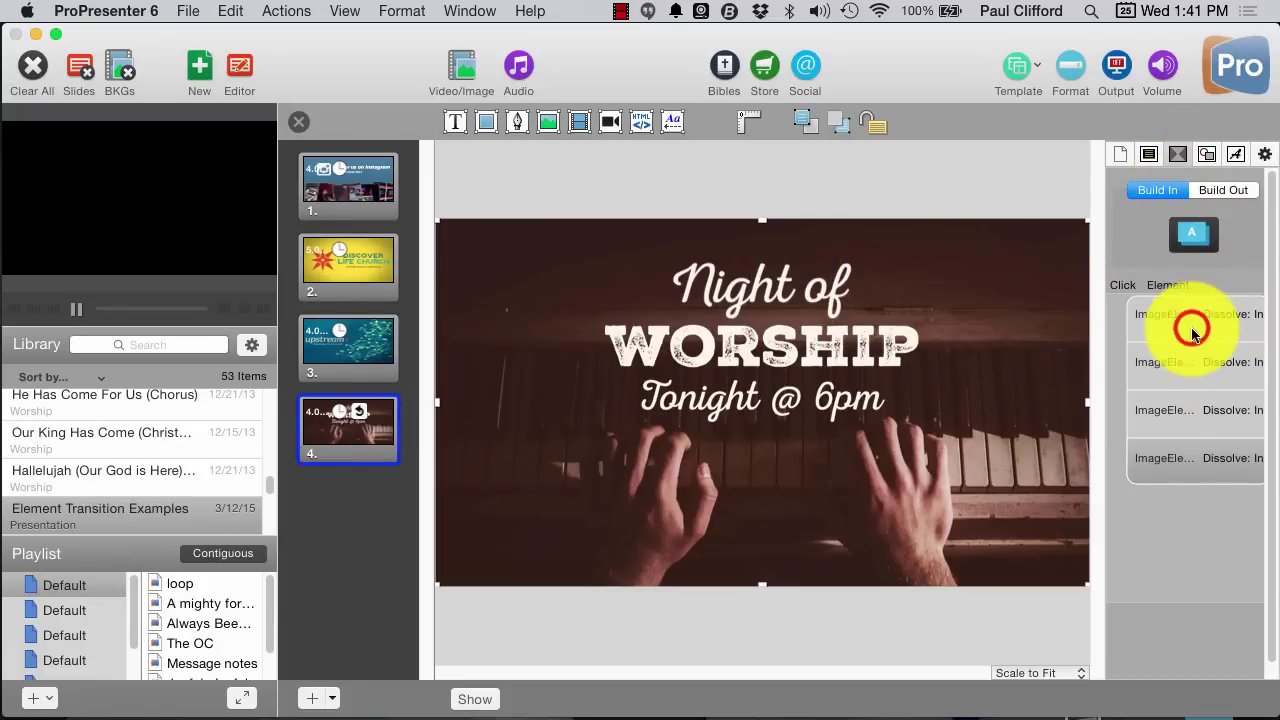
{"action": "left_click", "coordinate": [1196, 360]}
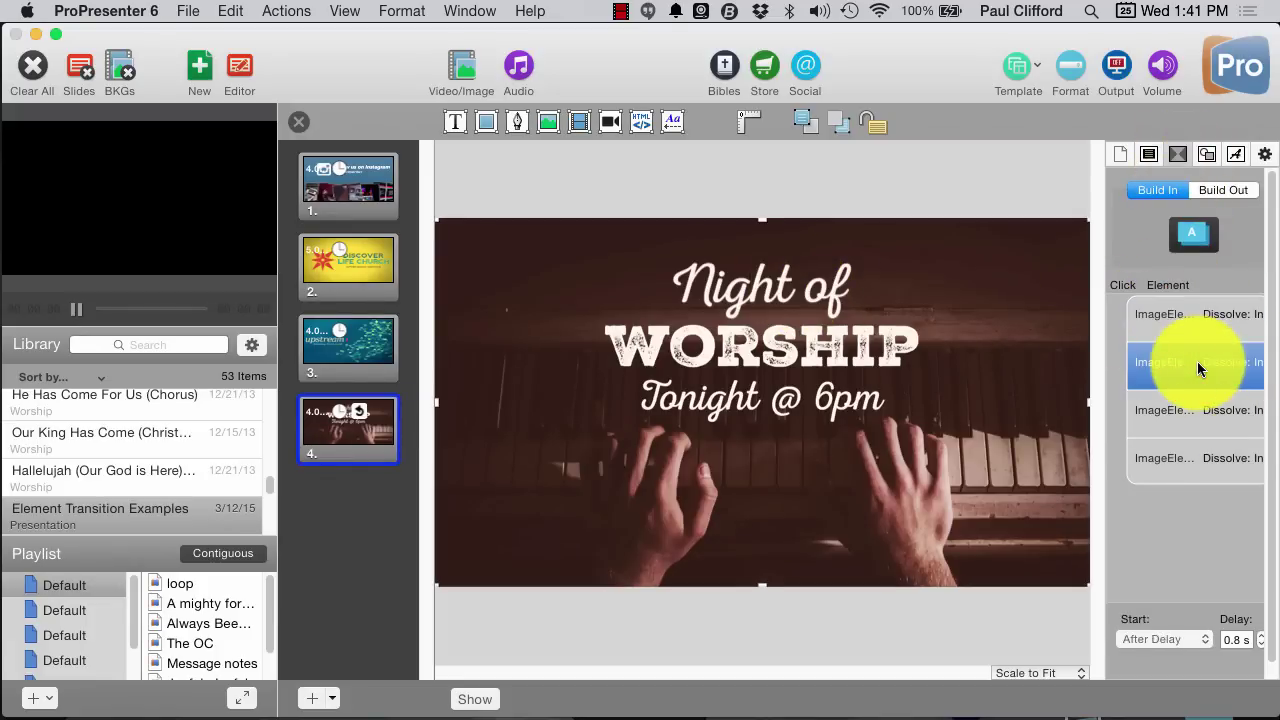
{"action": "left_click", "coordinate": [1200, 408]}
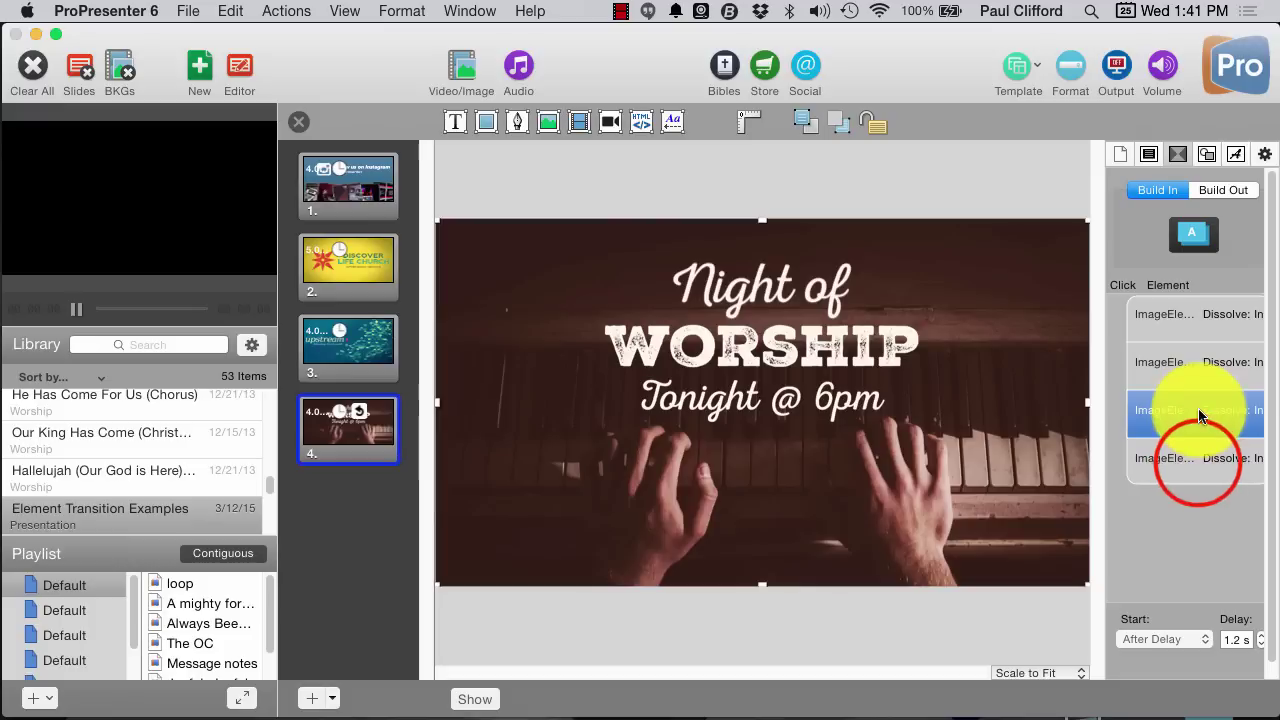
{"action": "left_click", "coordinate": [1200, 458]}
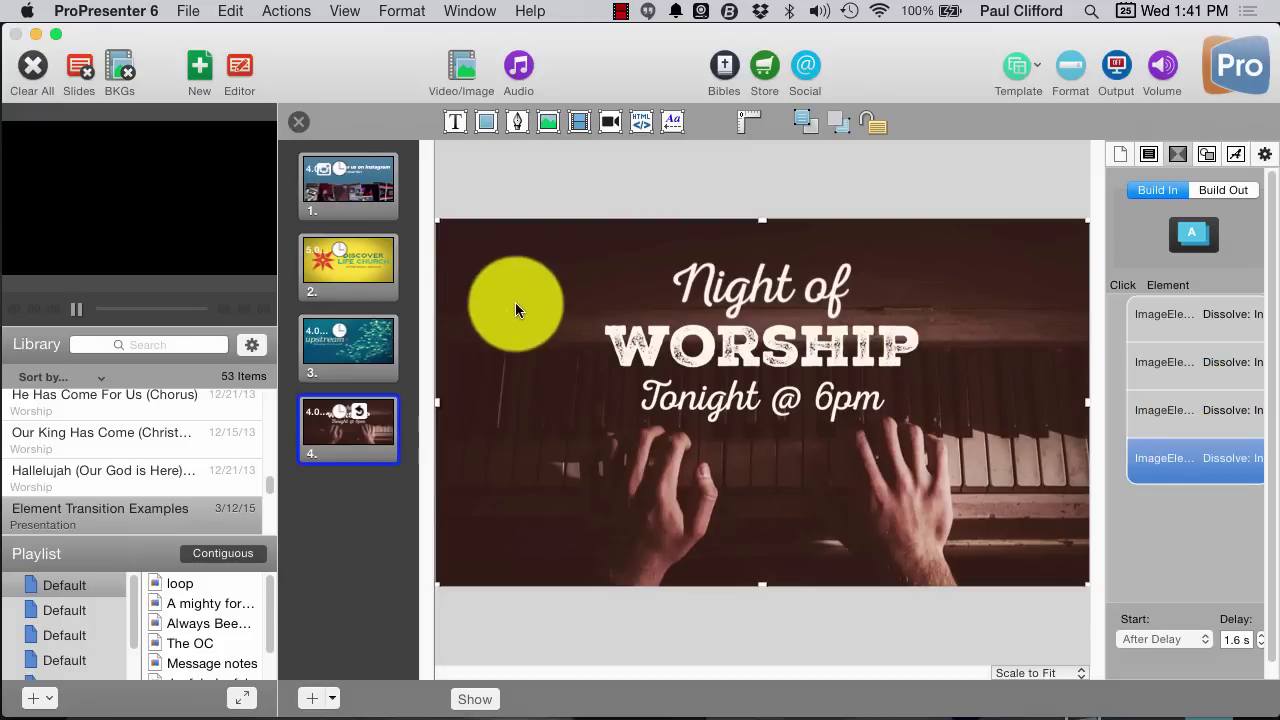
{"action": "left_click", "coordinate": [337, 196]}
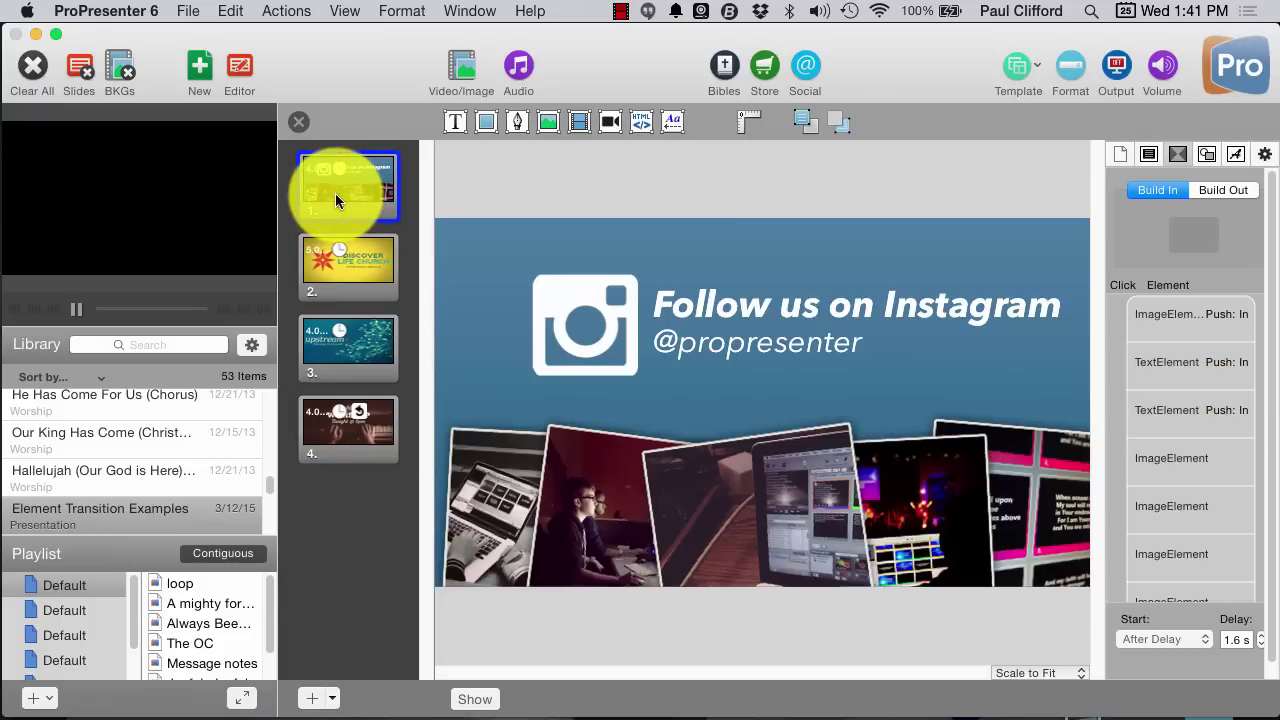
{"action": "left_click", "coordinate": [1198, 318]}
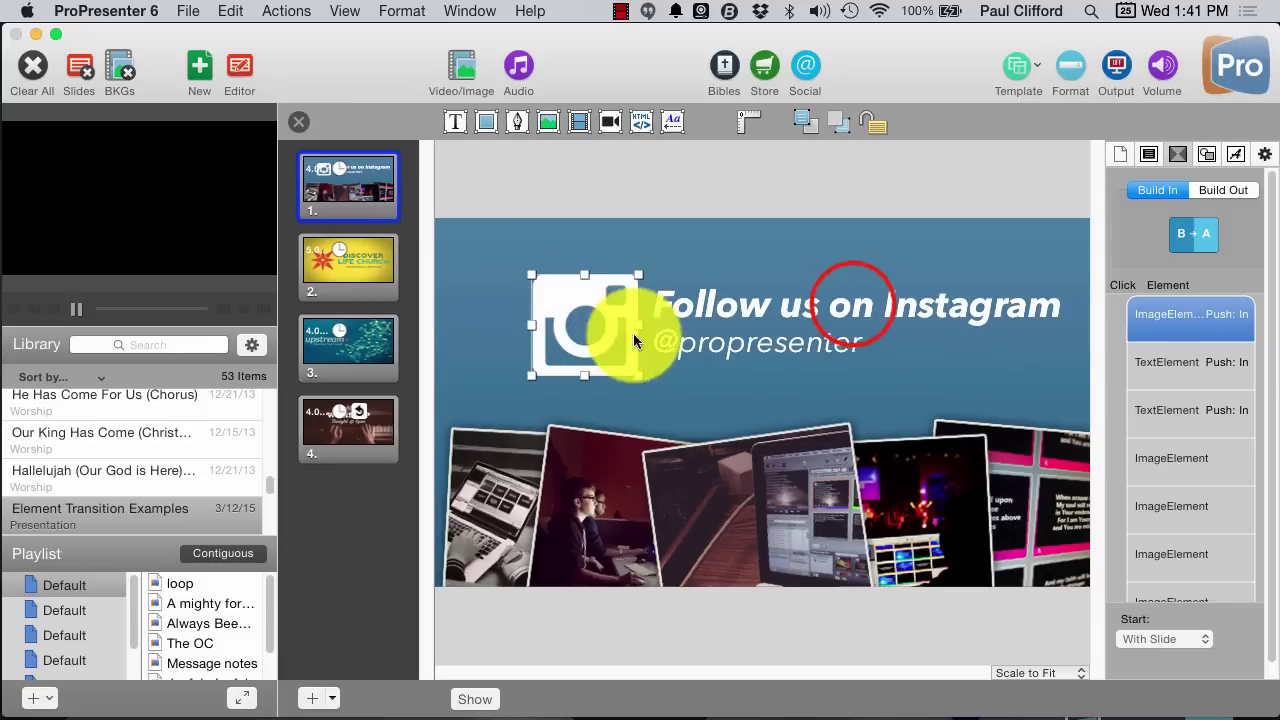
{"action": "left_click", "coordinate": [850, 300]}
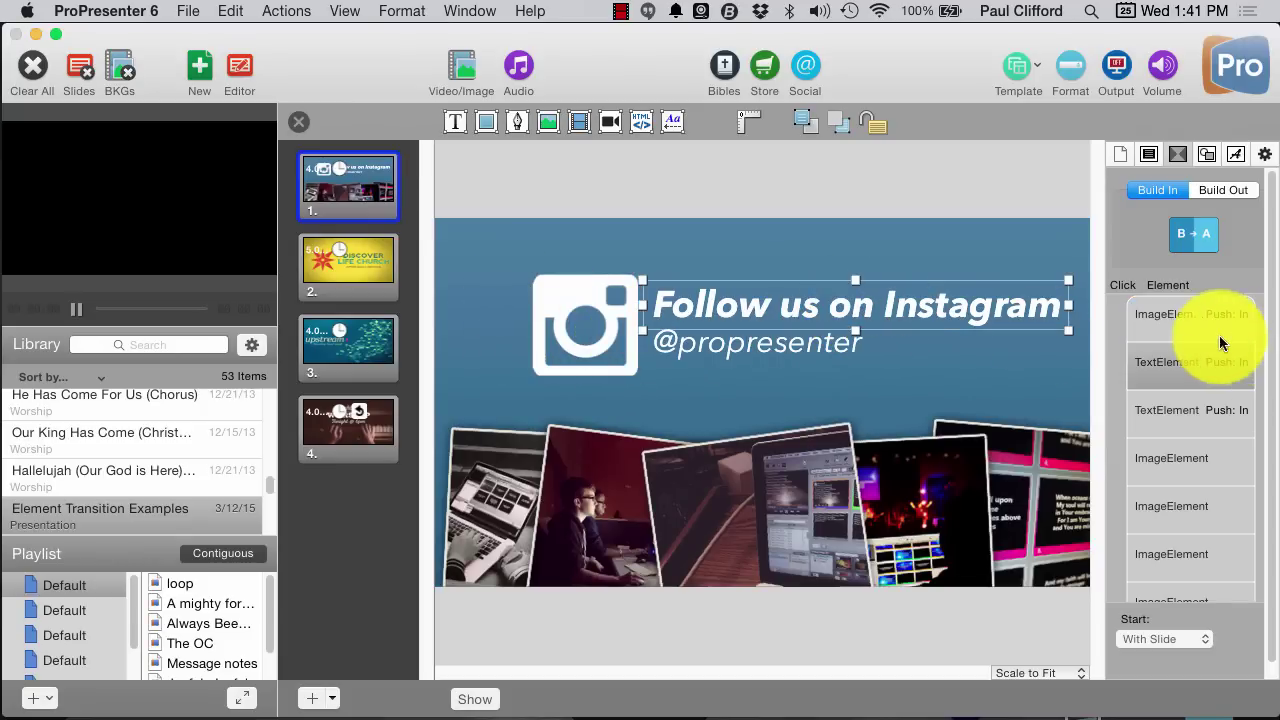
{"action": "left_click", "coordinate": [768, 357]}
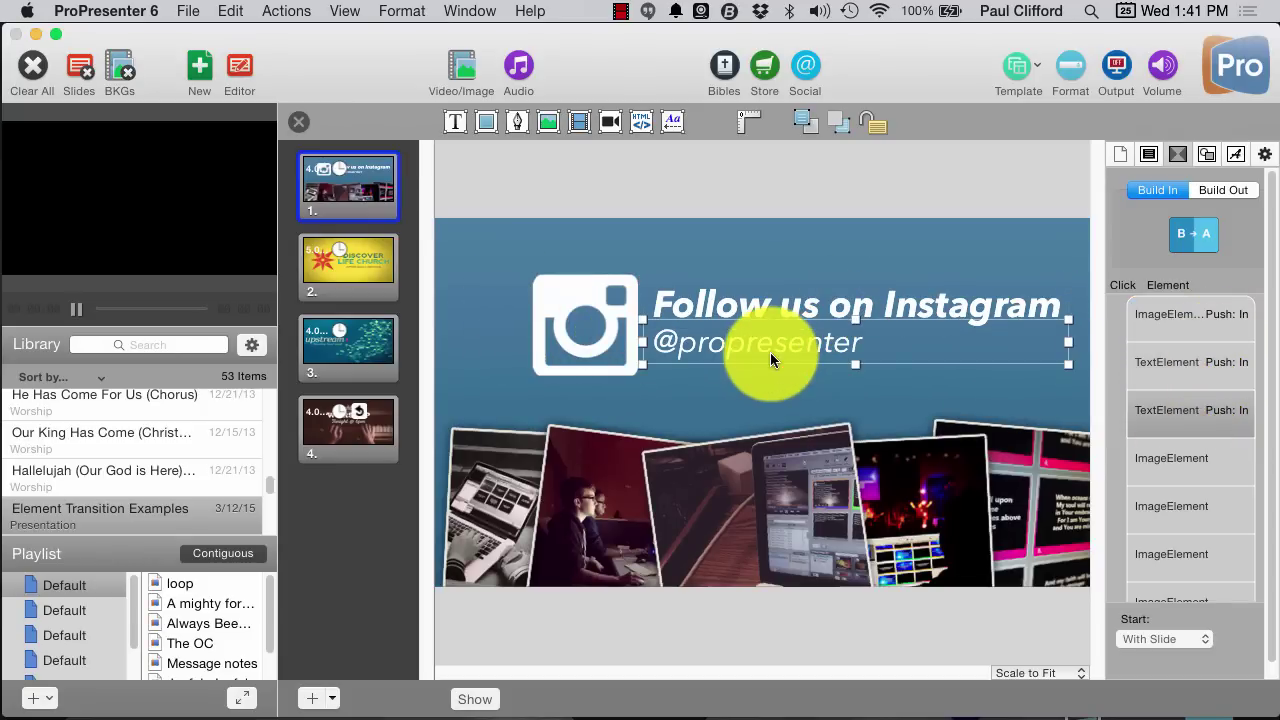
{"action": "left_click", "coordinate": [1167, 416]}
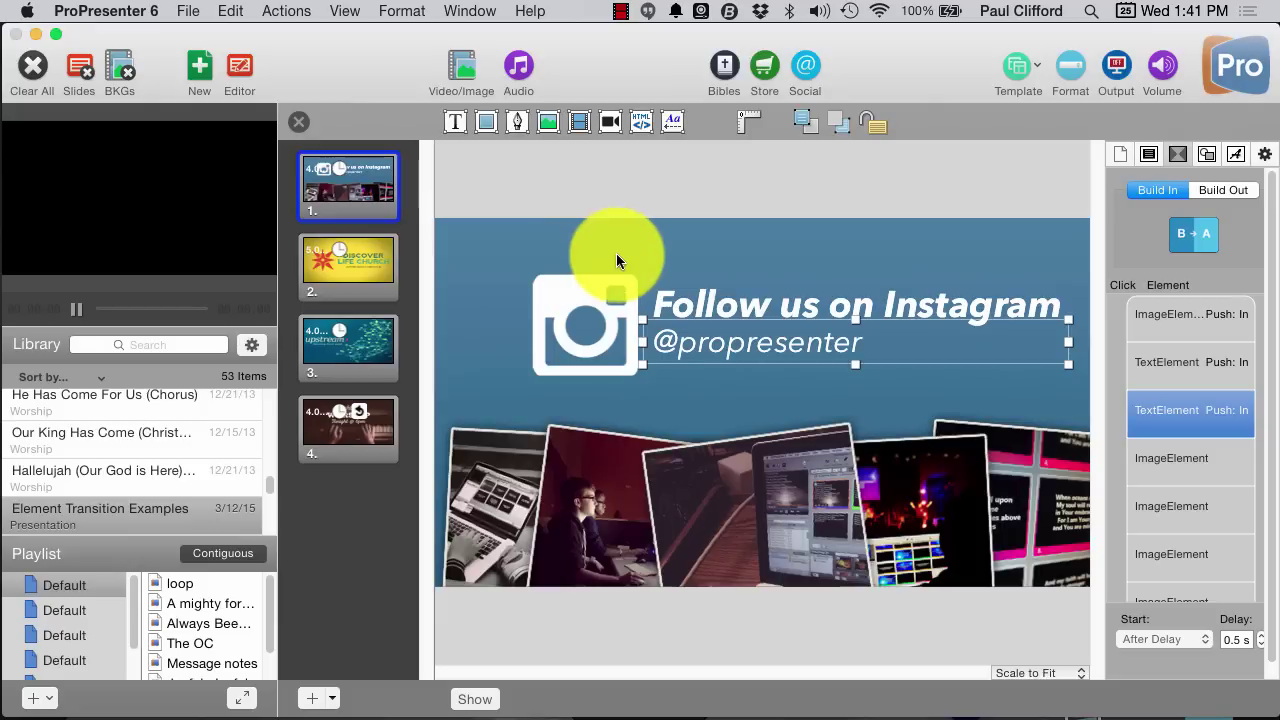
- Draw a white rectangle shape below the Instagram text on the slide
{"action": "left_click", "coordinate": [514, 119]}
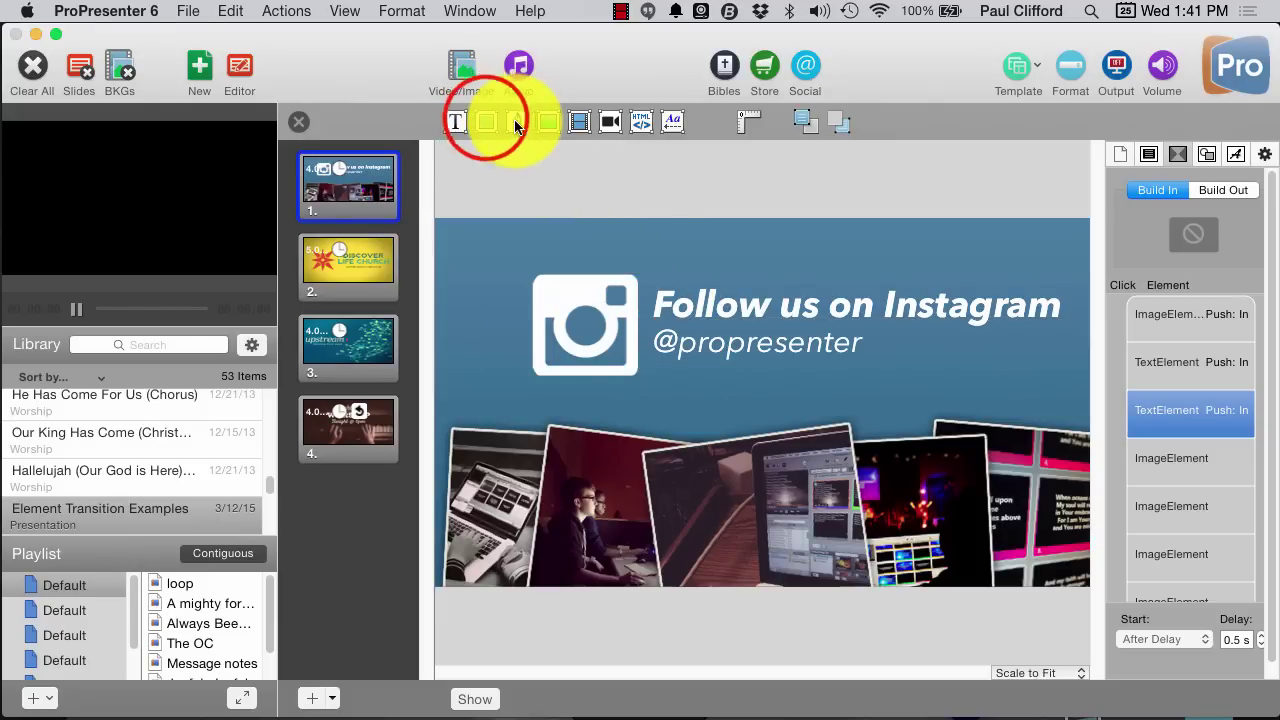
{"action": "left_click", "coordinate": [487, 123]}
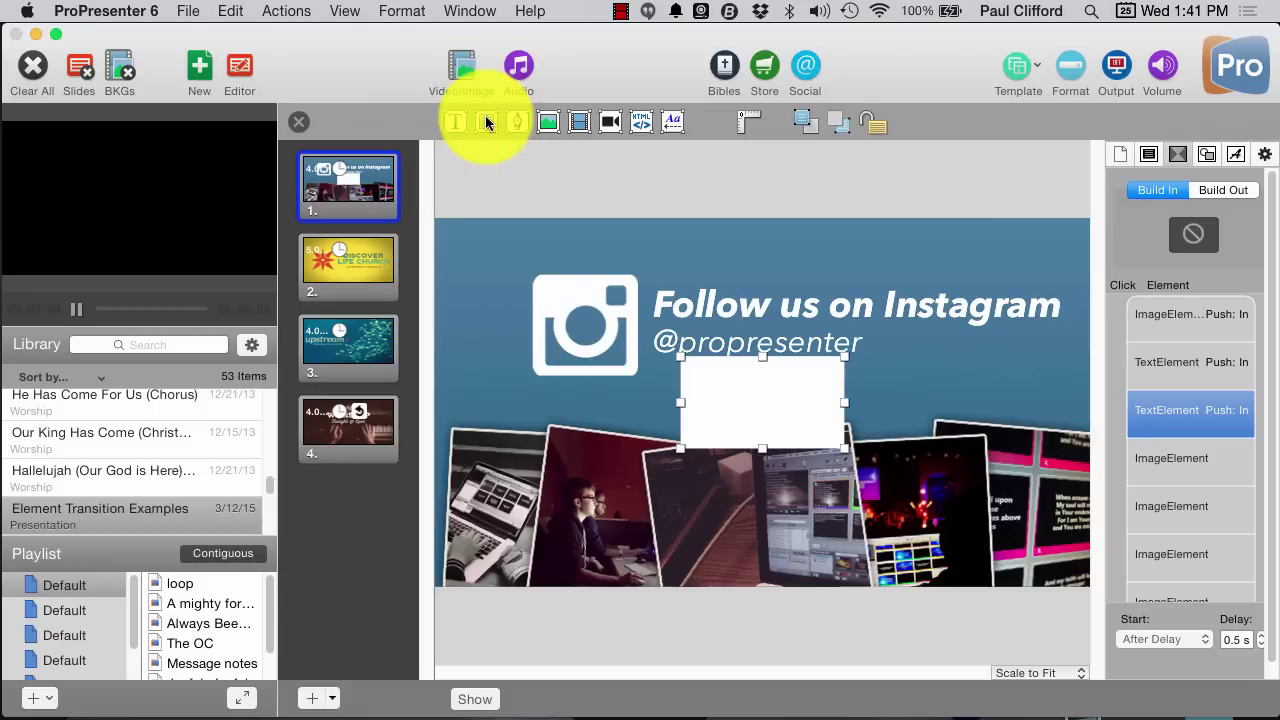
{"action": "left_click", "coordinate": [811, 391]}
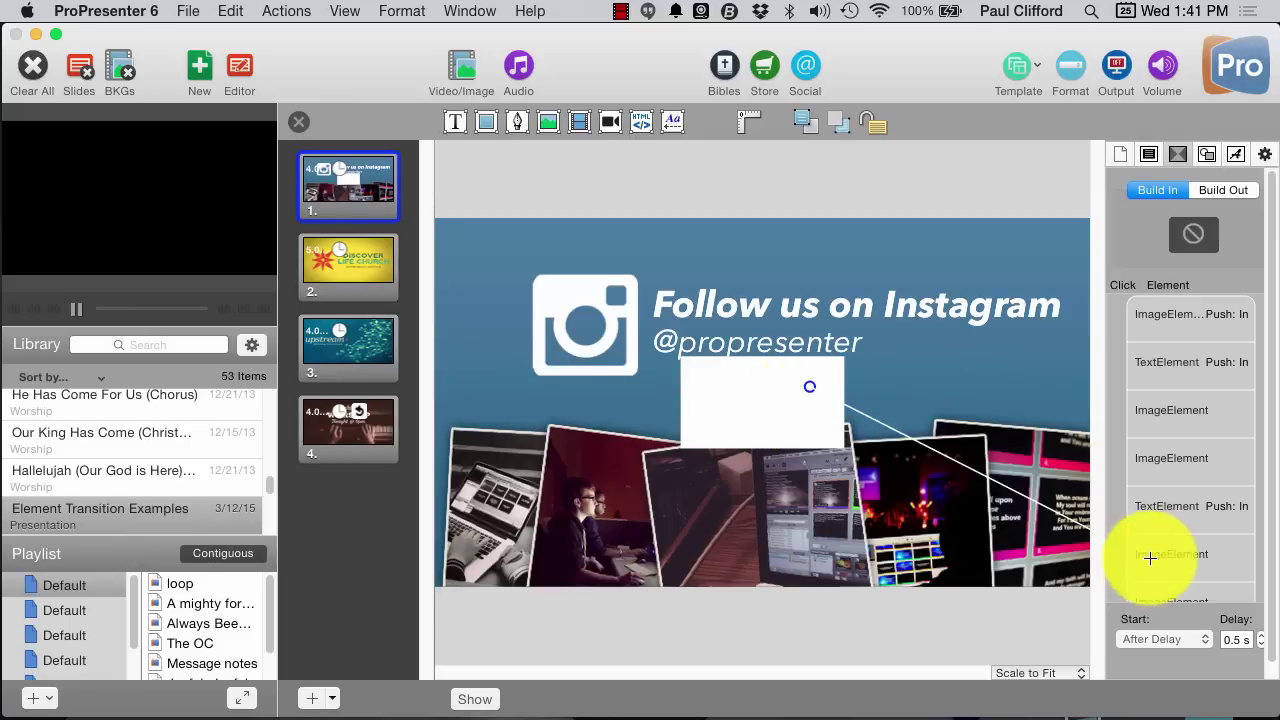
{"action": "left_click_drag", "start_coordinate": [760, 400], "coordinate": [1205, 545]}
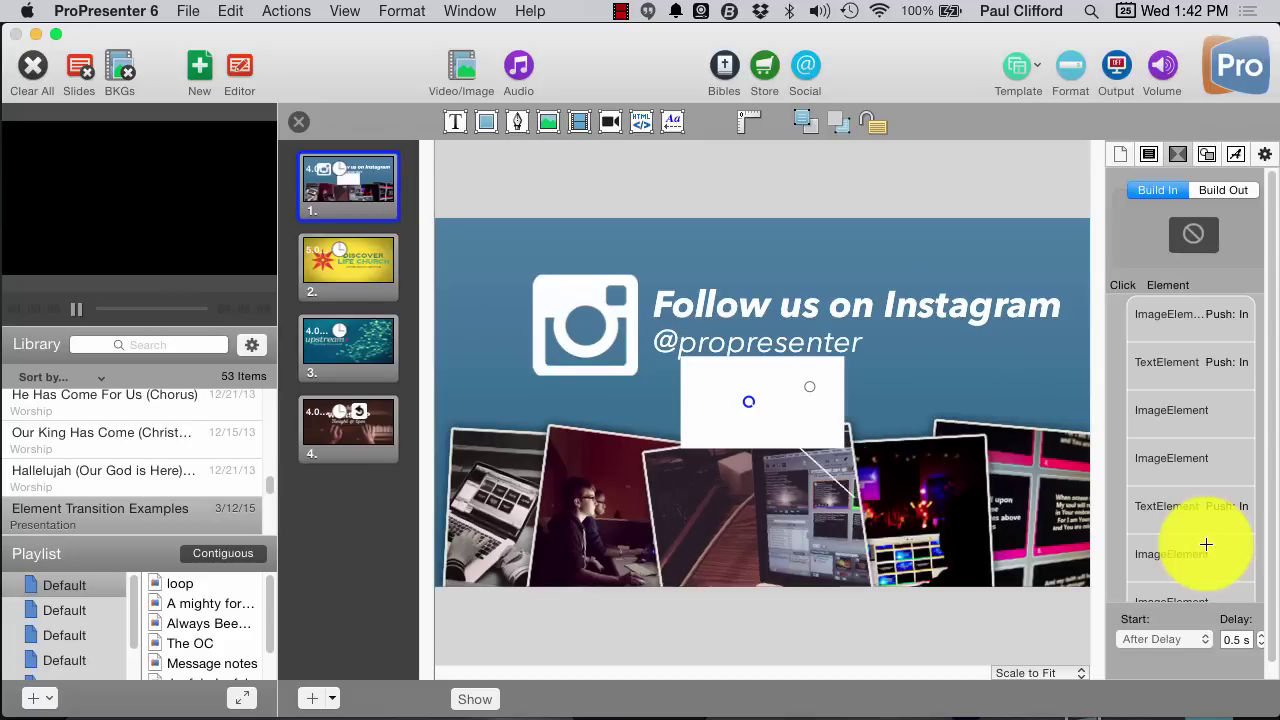
{"action": "left_click_drag", "start_coordinate": [872, 482], "coordinate": [487, 163]}
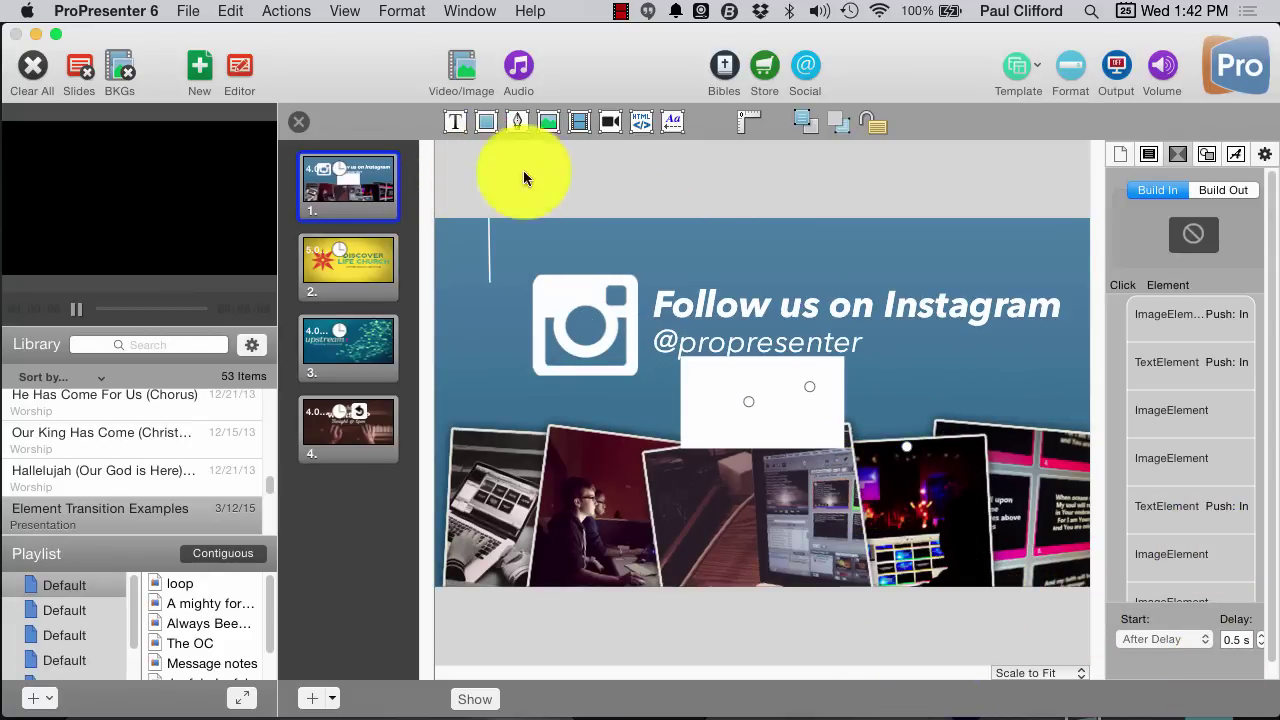
{"action": "left_click", "coordinate": [516, 126]}
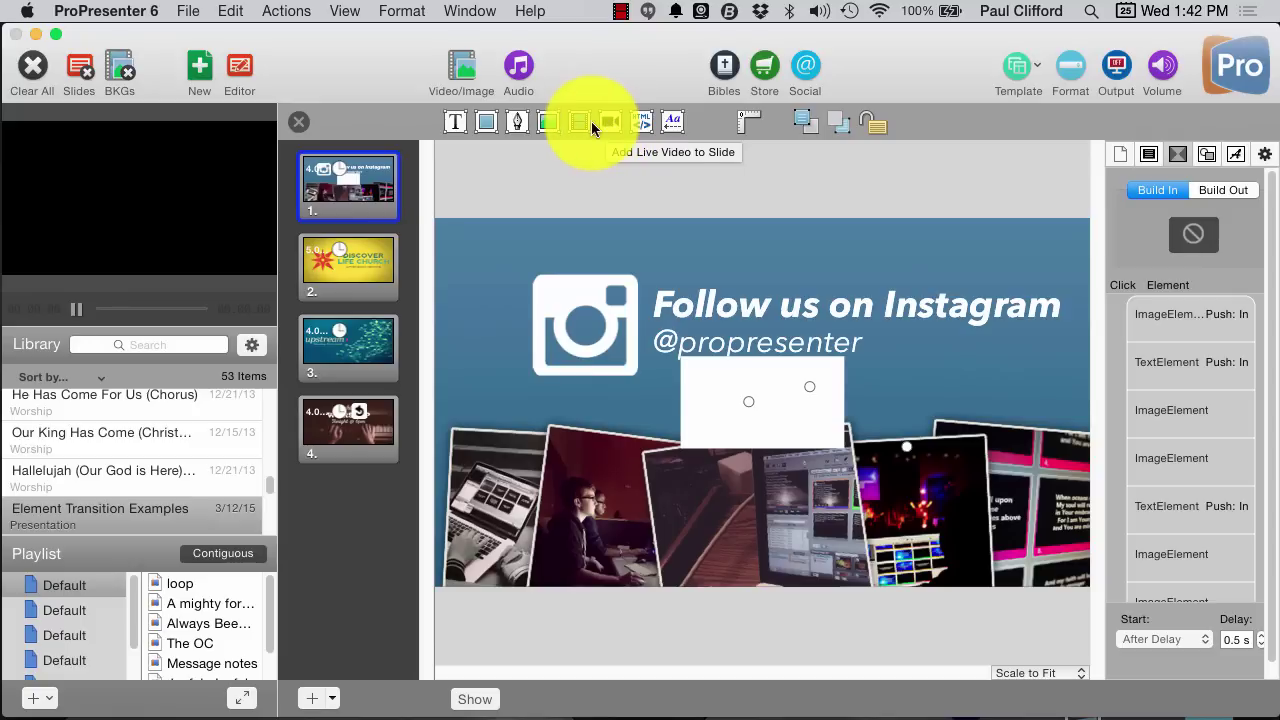
{"action": "left_click", "coordinate": [751, 352]}
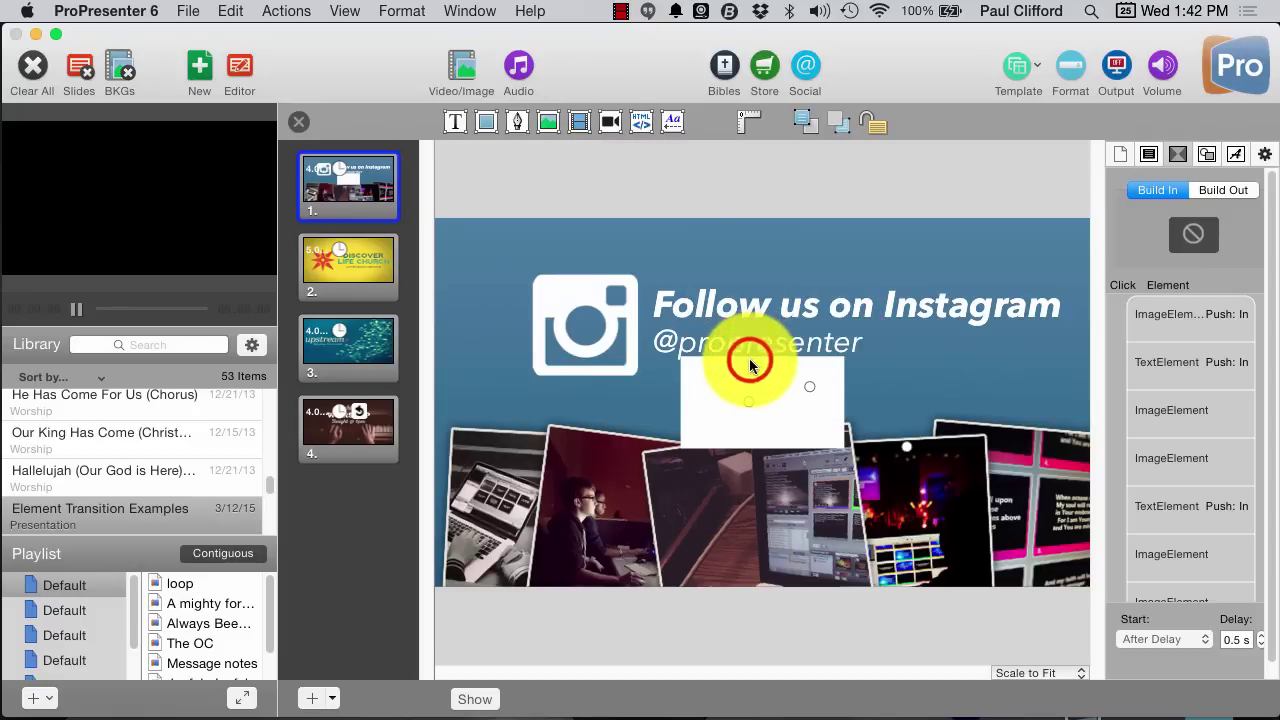
- Drag the last photo's build entry up to fourth place in the Build In list
{"action": "scroll", "coordinate": [1113, 469], "scroll_direction": "down", "scroll_amount": 2}
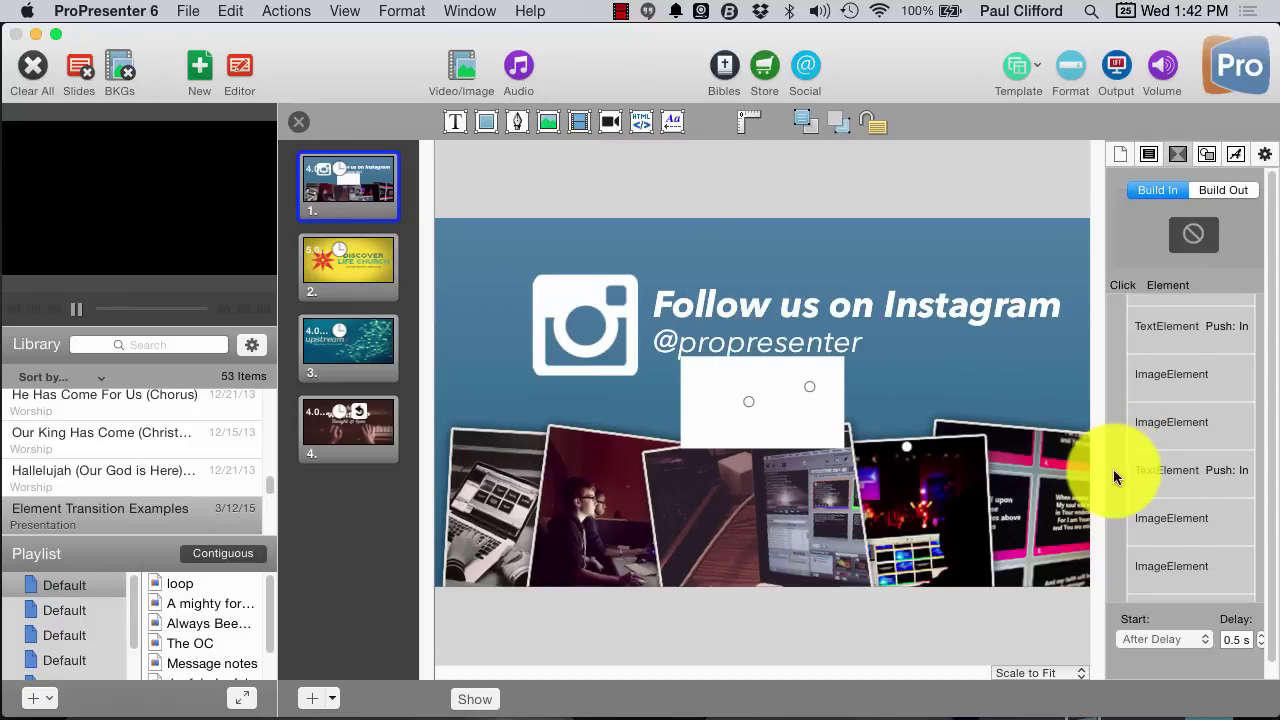
{"action": "left_click", "coordinate": [1160, 574]}
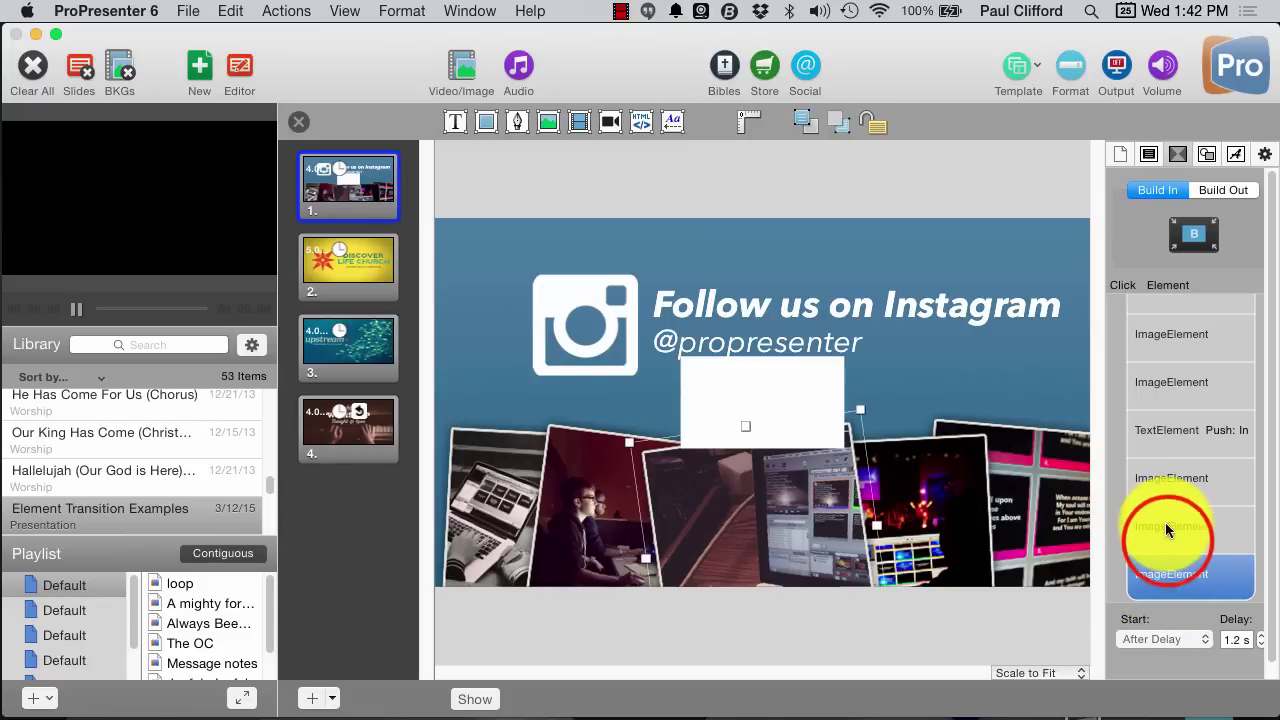
{"action": "left_click_drag", "start_coordinate": [1165, 530], "coordinate": [1185, 314]}
- Delete the ShapeElement from the Slide inspector's element list
{"action": "left_click", "coordinate": [1174, 423]}
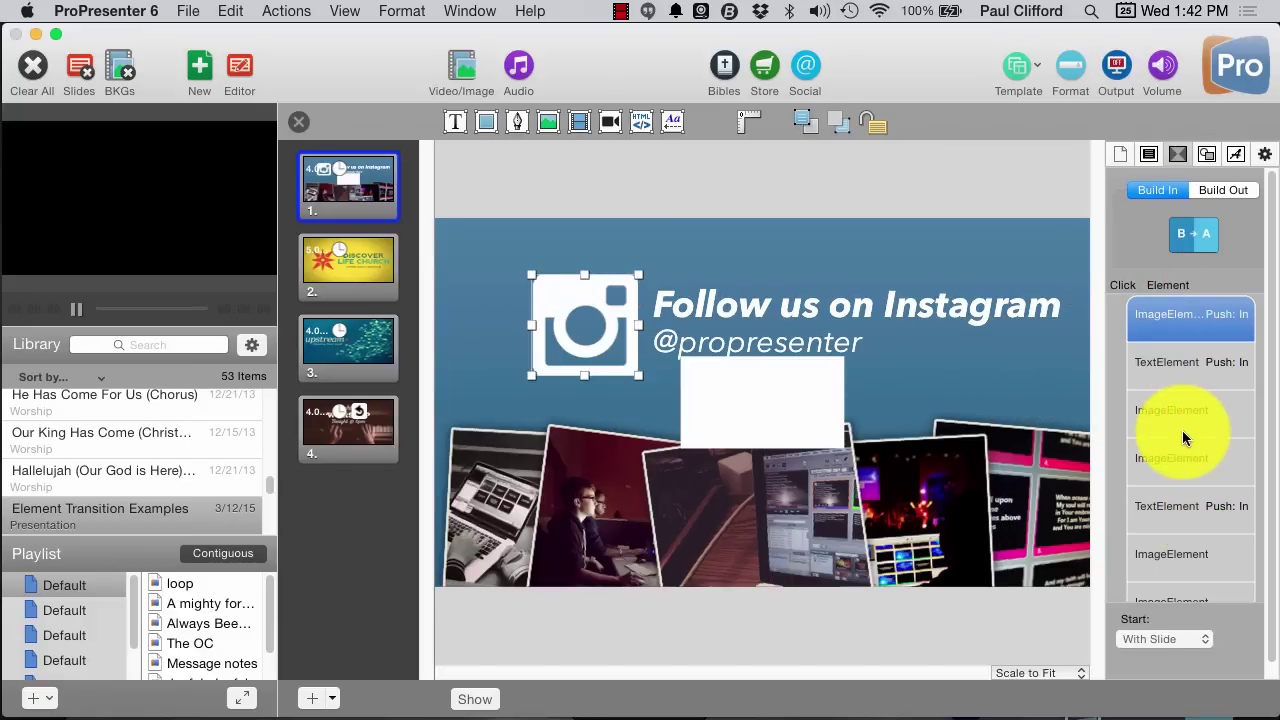
{"action": "left_click", "coordinate": [1120, 155]}
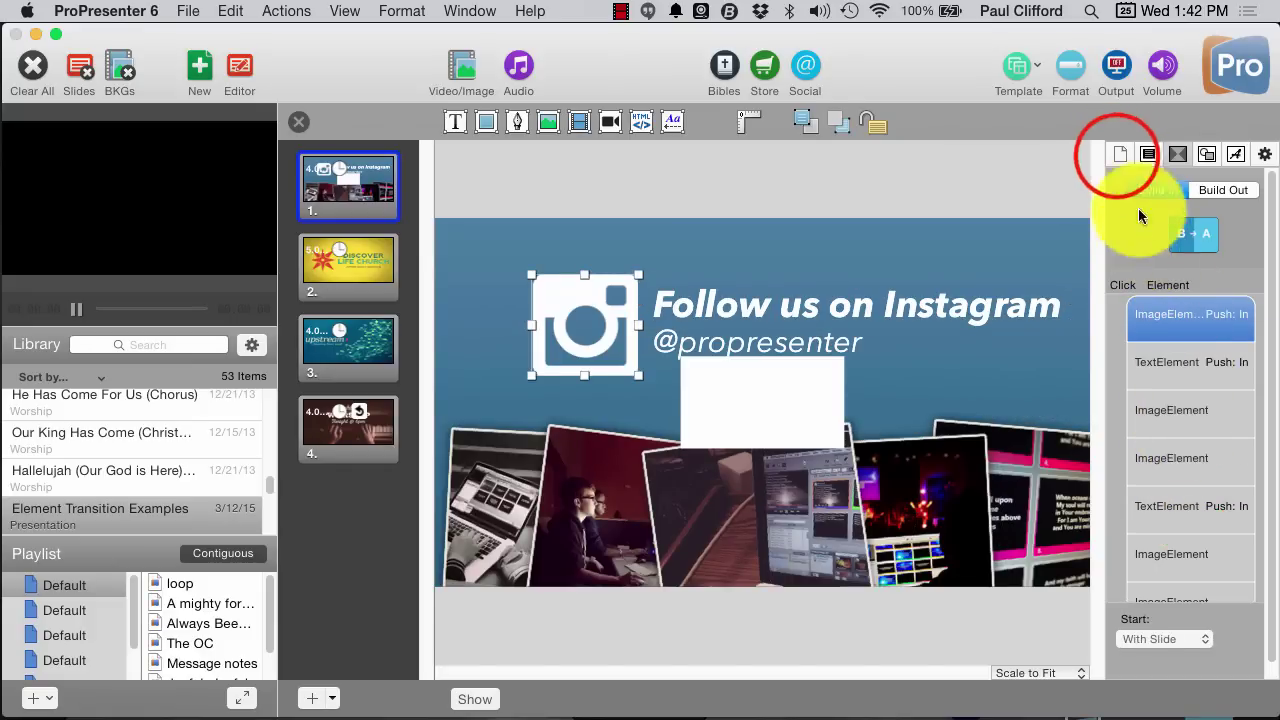
{"action": "left_click", "coordinate": [1147, 157]}
{"action": "left_click", "coordinate": [1158, 429]}
{"action": "left_click_drag", "start_coordinate": [1160, 448], "coordinate": [1168, 393]}
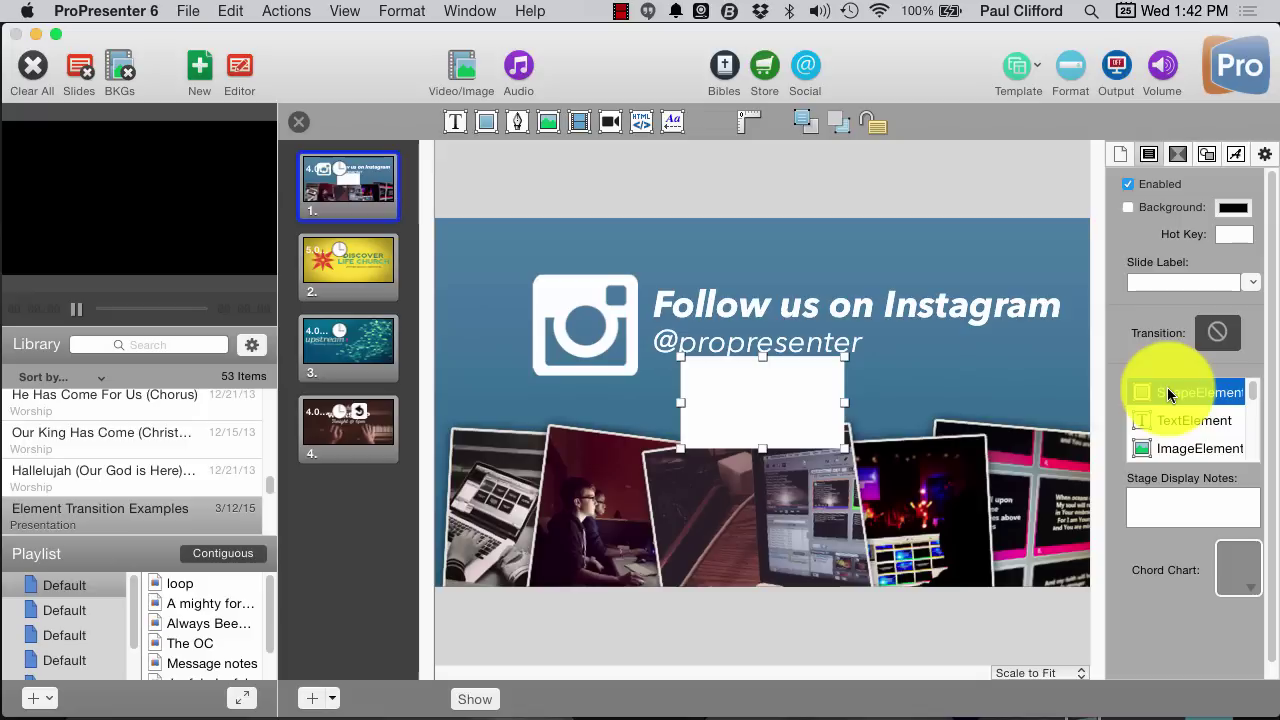
{"action": "key", "text": "Delete"}
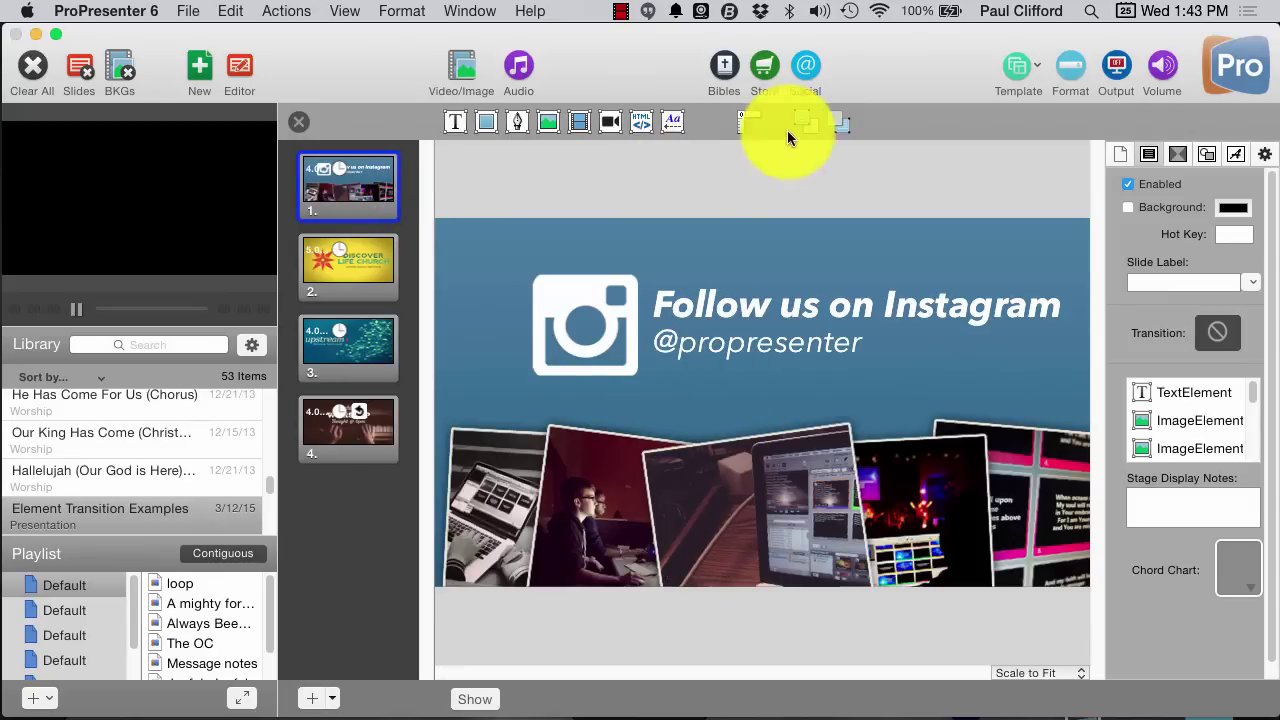
- Show rulers, narrow the slide list, and pull vertical and horizontal guides onto the slide
{"action": "left_click", "coordinate": [746, 121]}
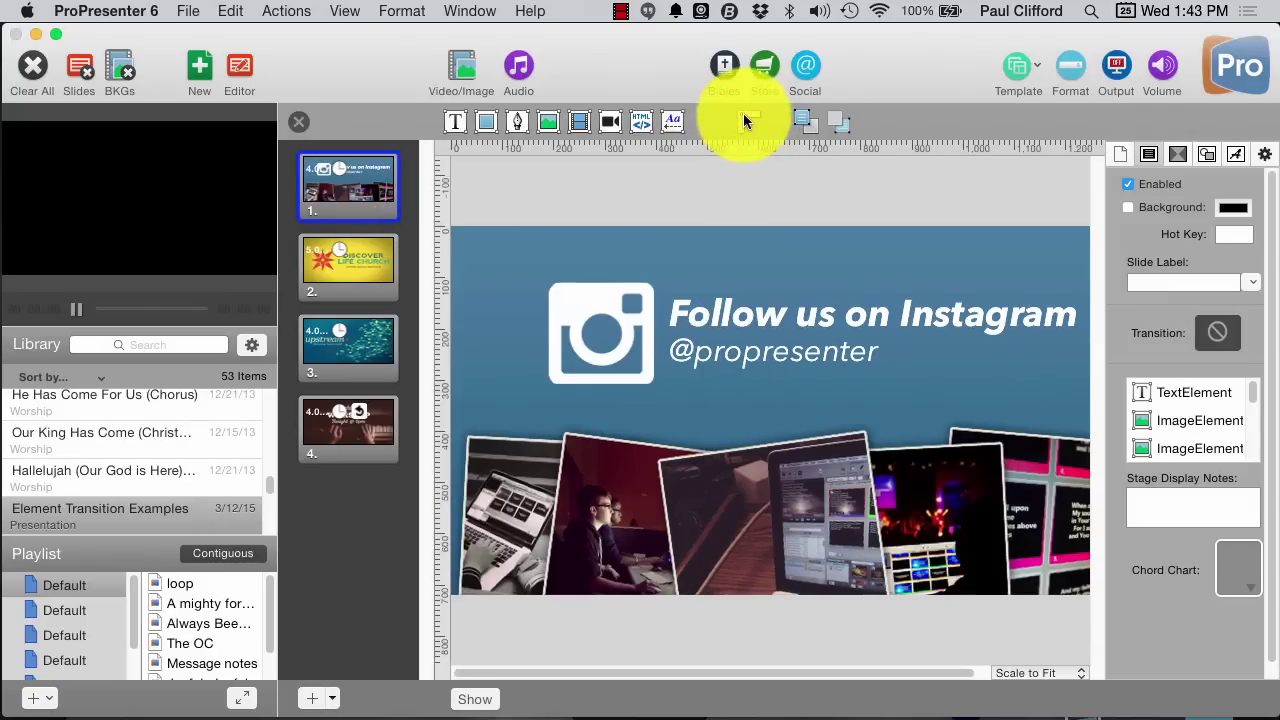
{"action": "left_click", "coordinate": [435, 320]}
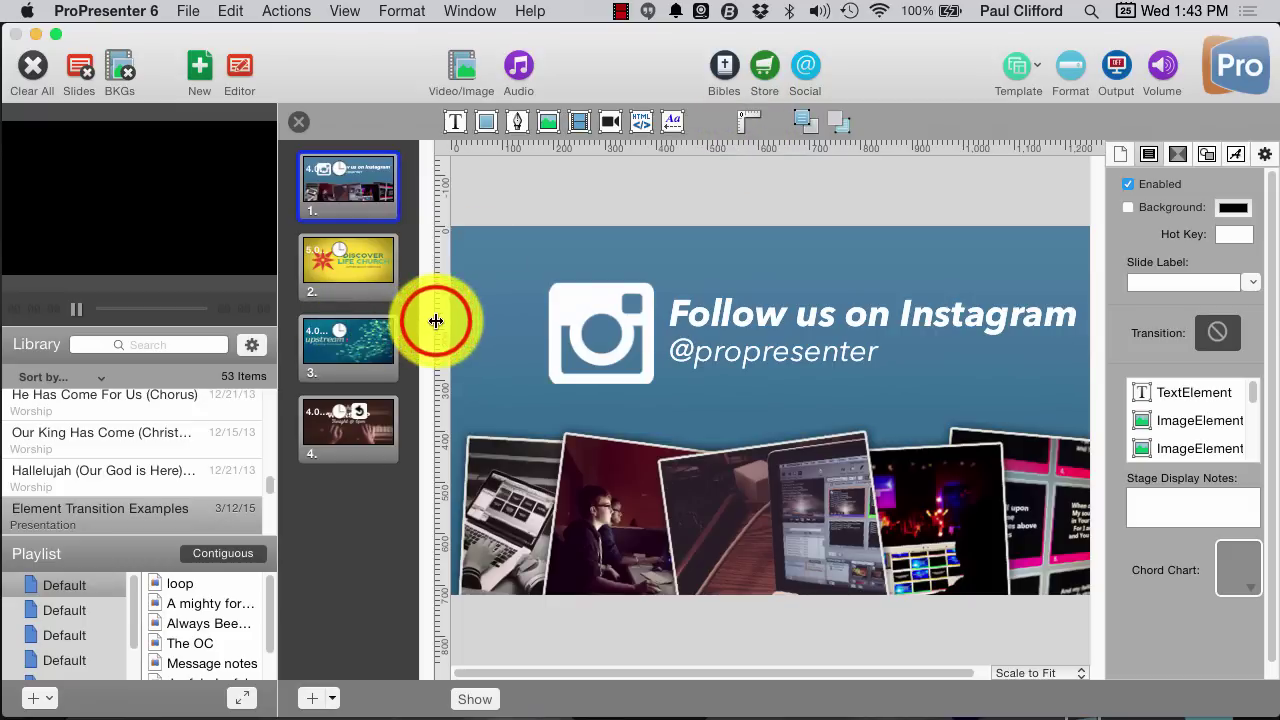
{"action": "left_click", "coordinate": [436, 320]}
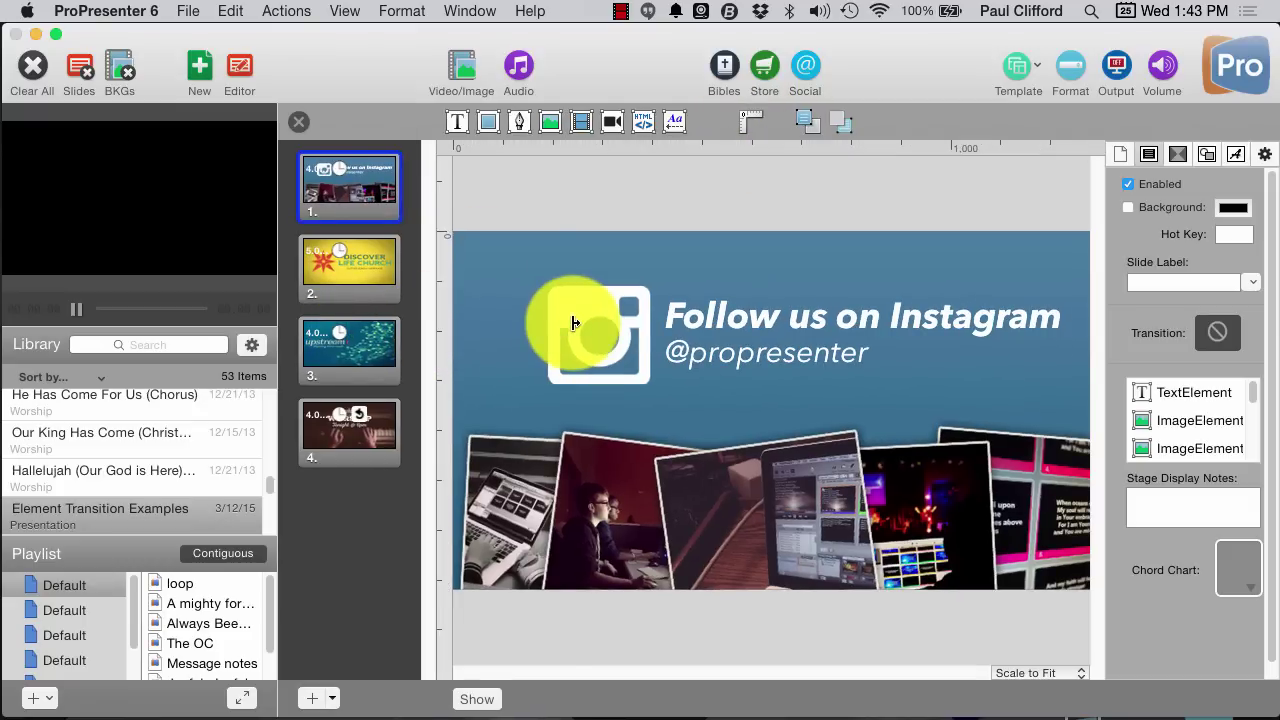
{"action": "left_click_drag", "start_coordinate": [618, 325], "coordinate": [531, 289]}
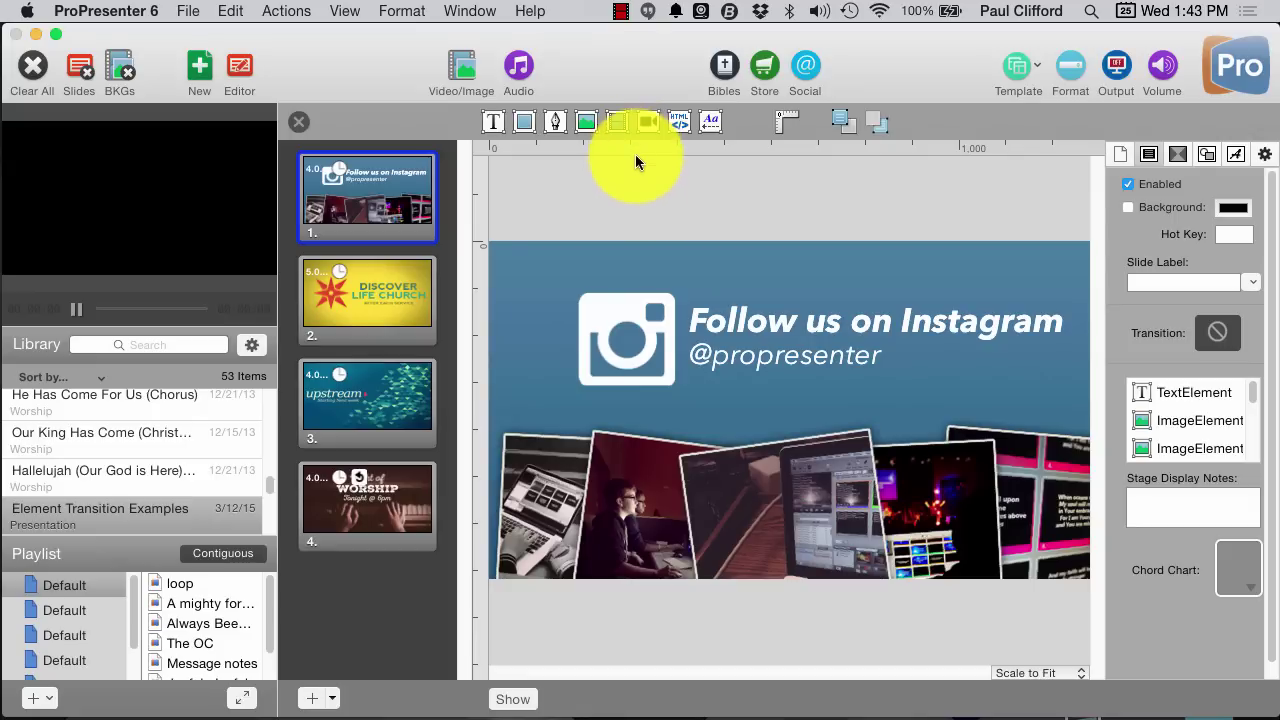
{"action": "left_click", "coordinate": [476, 232]}
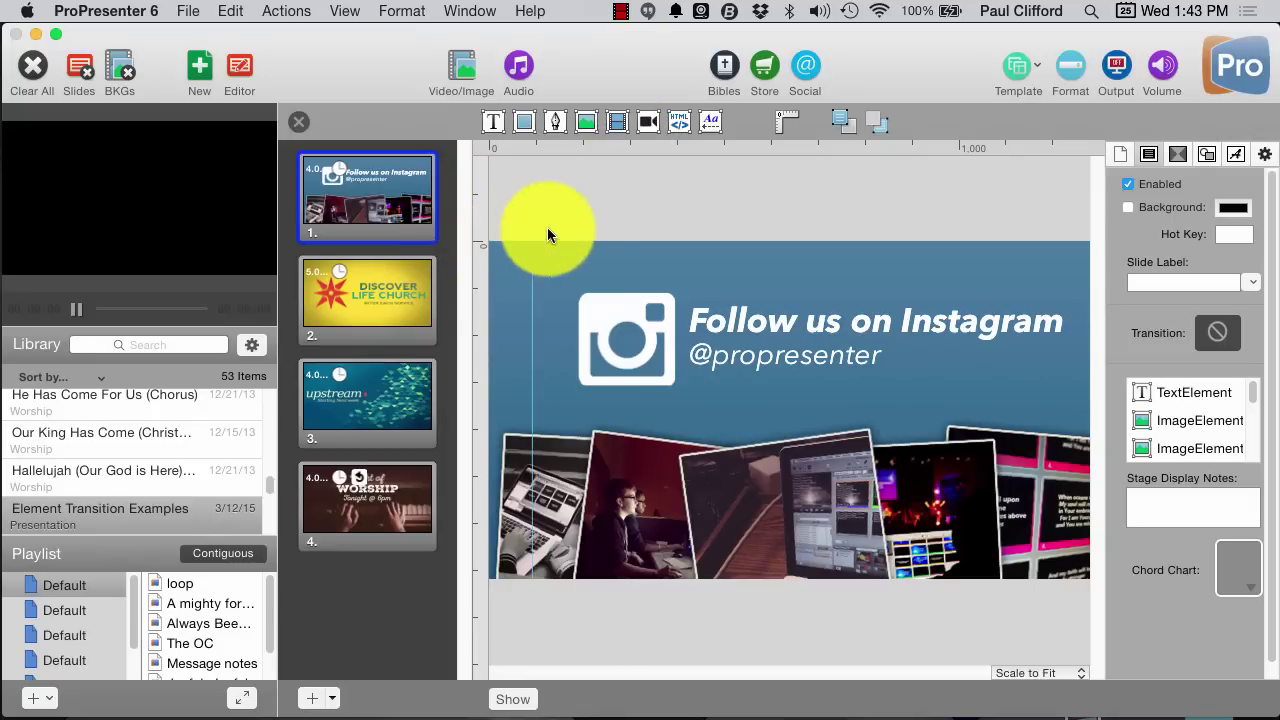
{"action": "left_click_drag", "start_coordinate": [547, 235], "coordinate": [687, 251]}
{"action": "mouse_move", "coordinate": [741, 164]}
{"action": "left_mouse_down"}
{"action": "mouse_move", "coordinate": [730, 466]}
{"action": "mouse_move", "coordinate": [735, 457]}
{"action": "left_mouse_up"}
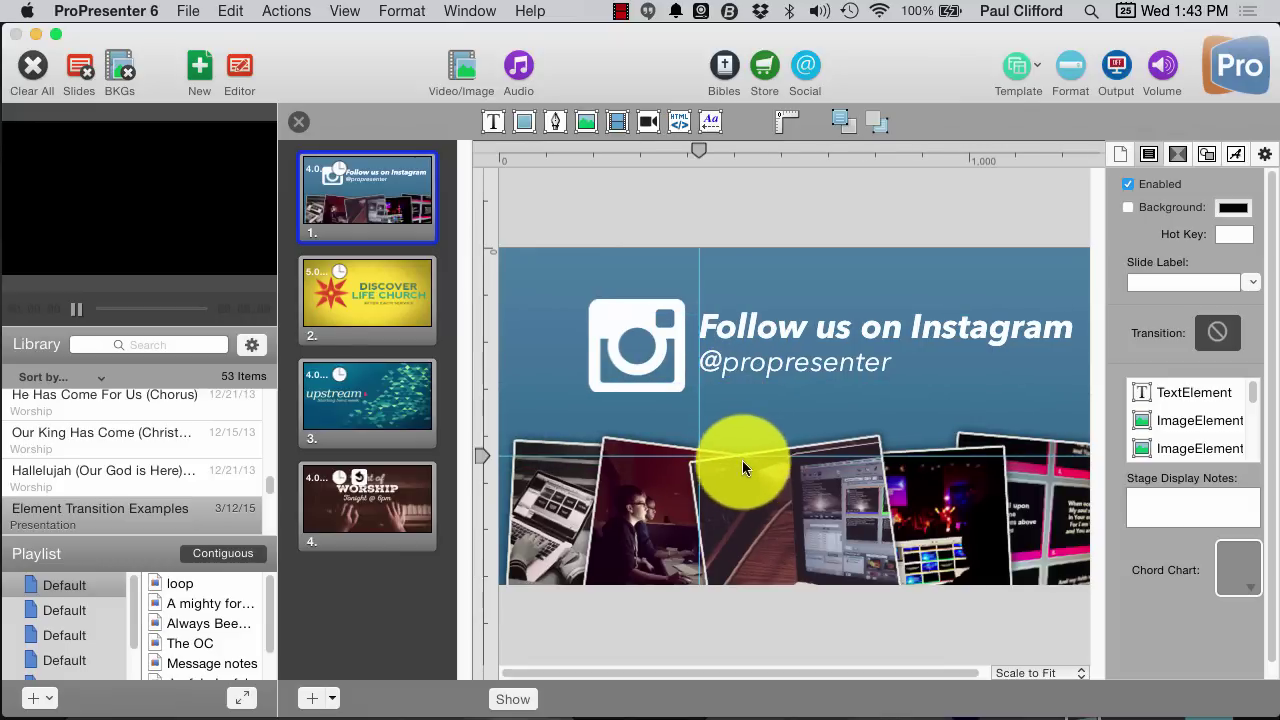
- Nudge the collage photos down to a horizontal guide, then move that guide to the slide's top edge
{"action": "left_click", "coordinate": [958, 519]}
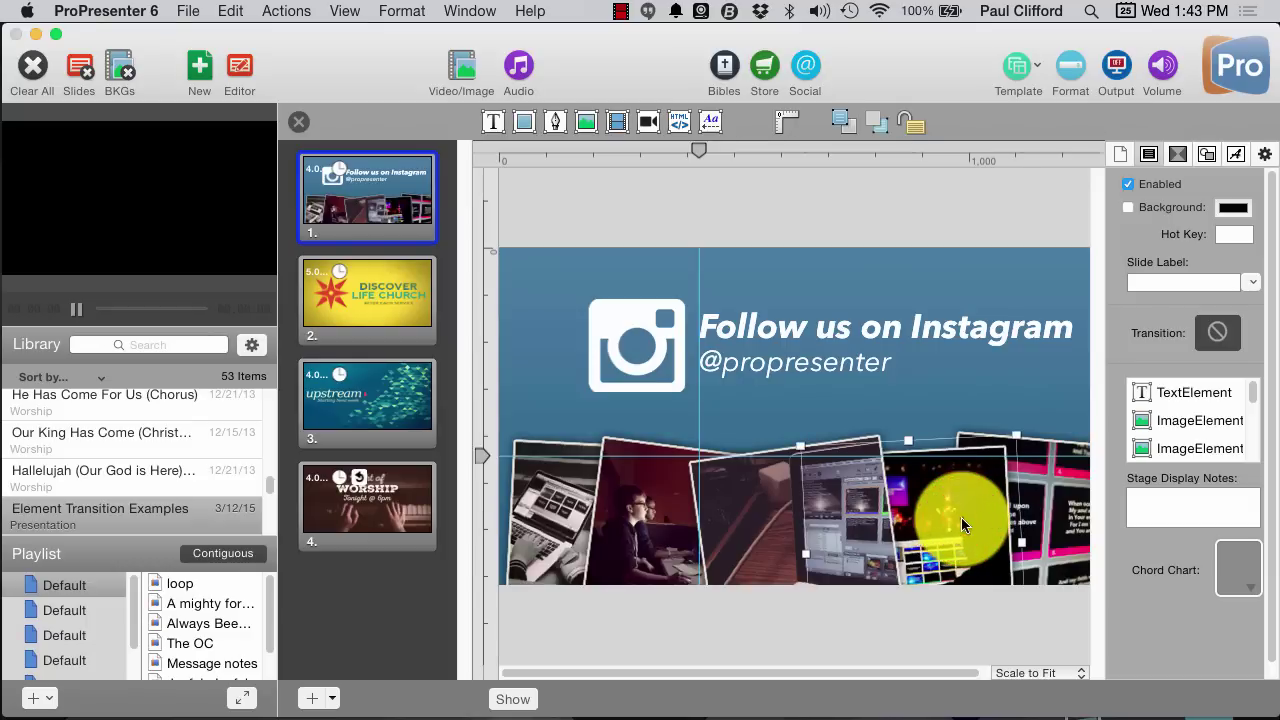
{"action": "left_click_drag", "start_coordinate": [962, 508], "coordinate": [961, 523]}
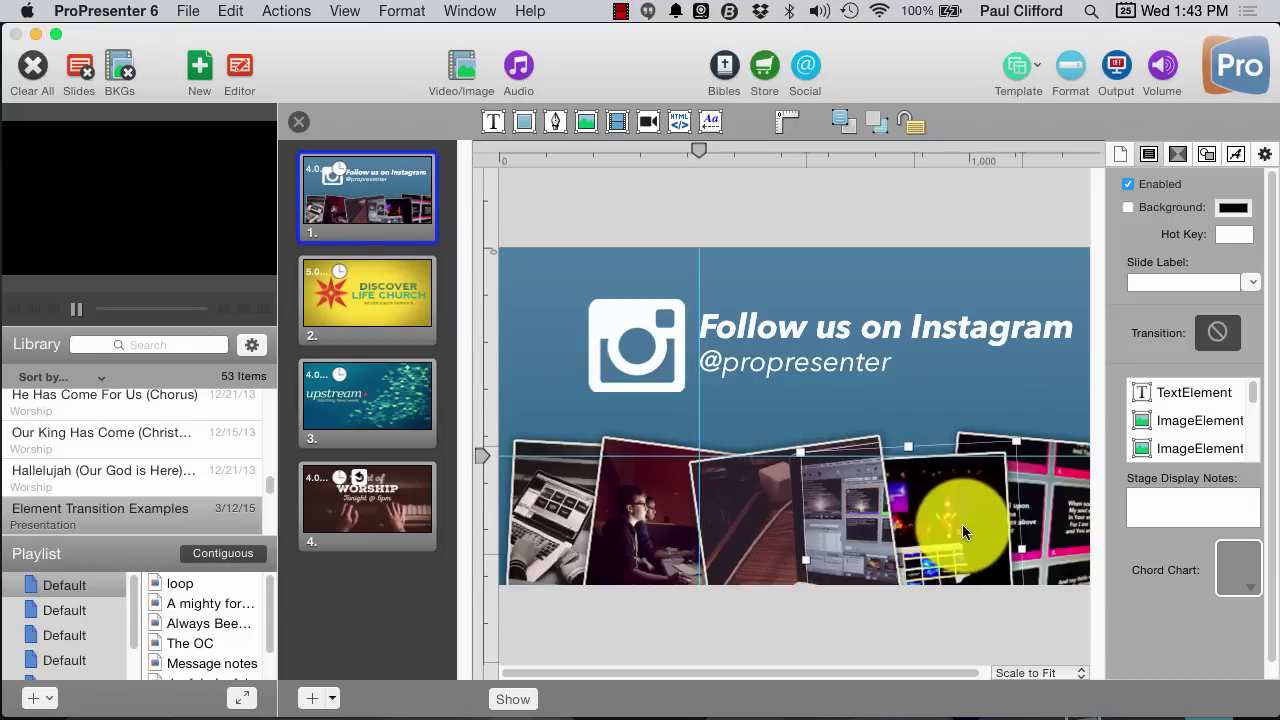
{"action": "left_click", "coordinate": [764, 507]}
{"action": "left_click_drag", "start_coordinate": [759, 511], "coordinate": [759, 524]}
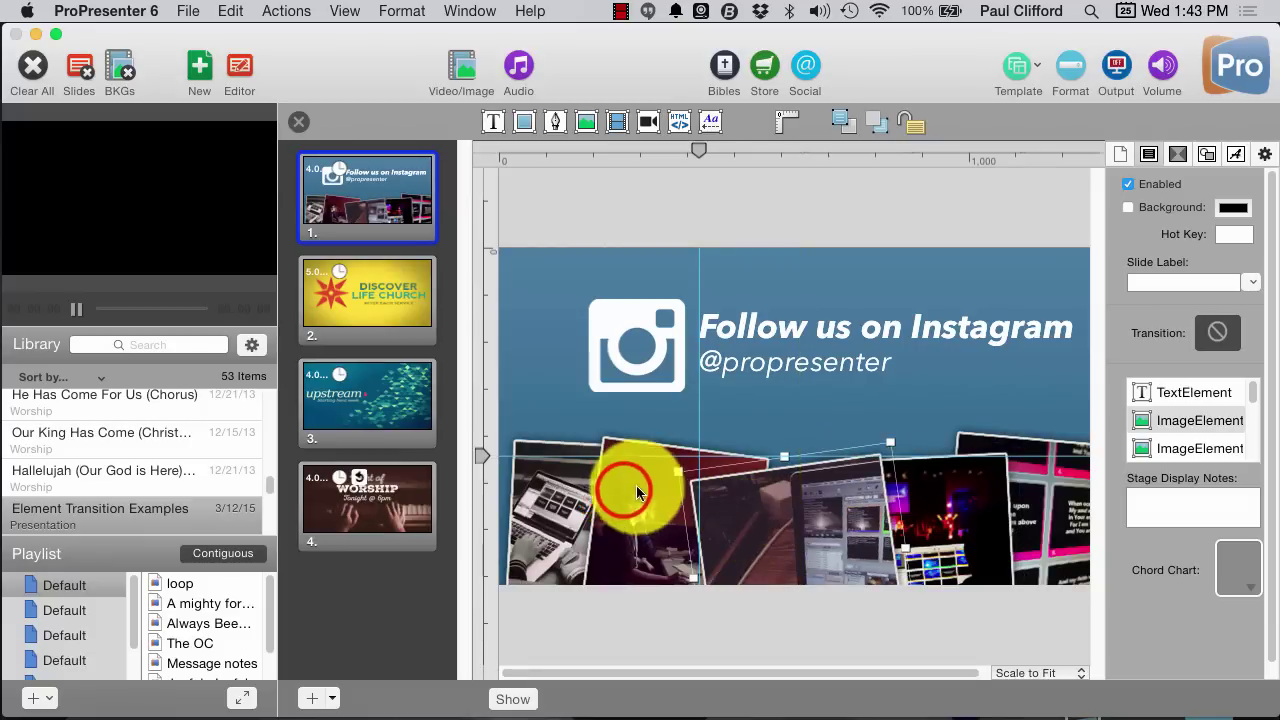
{"action": "left_click_drag", "start_coordinate": [623, 505], "coordinate": [544, 520]}
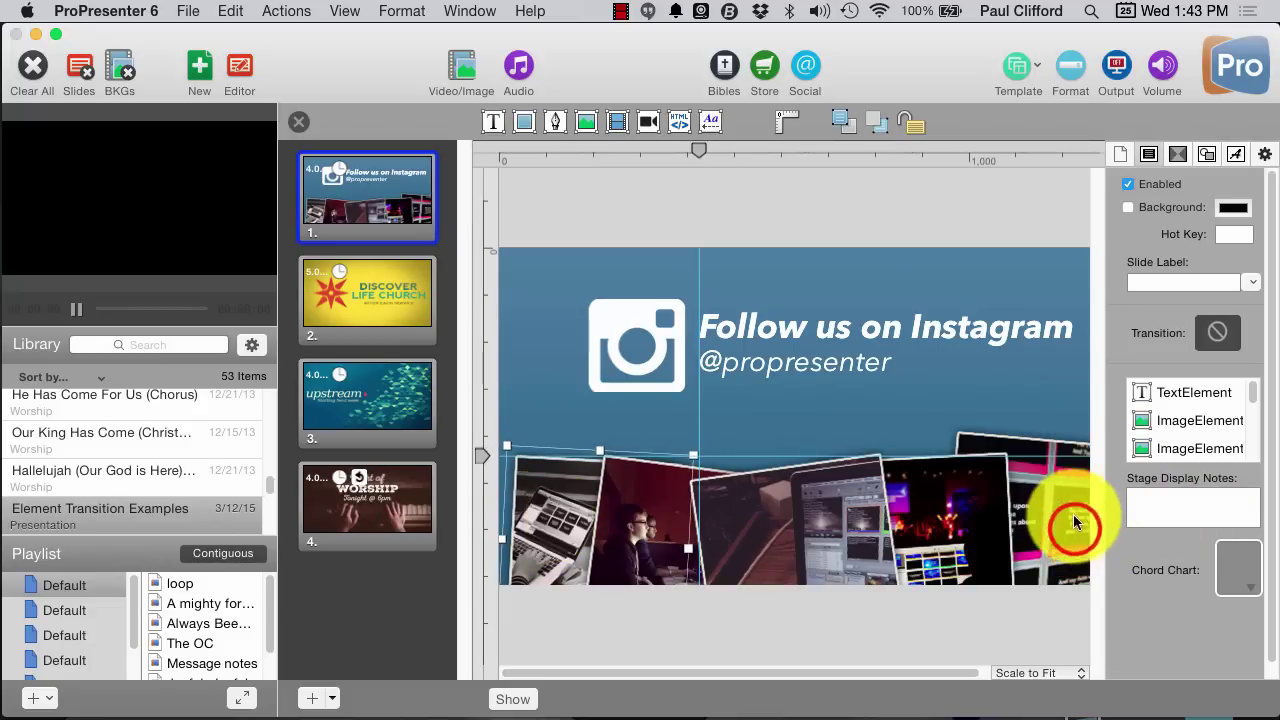
{"action": "left_click", "coordinate": [1074, 538]}
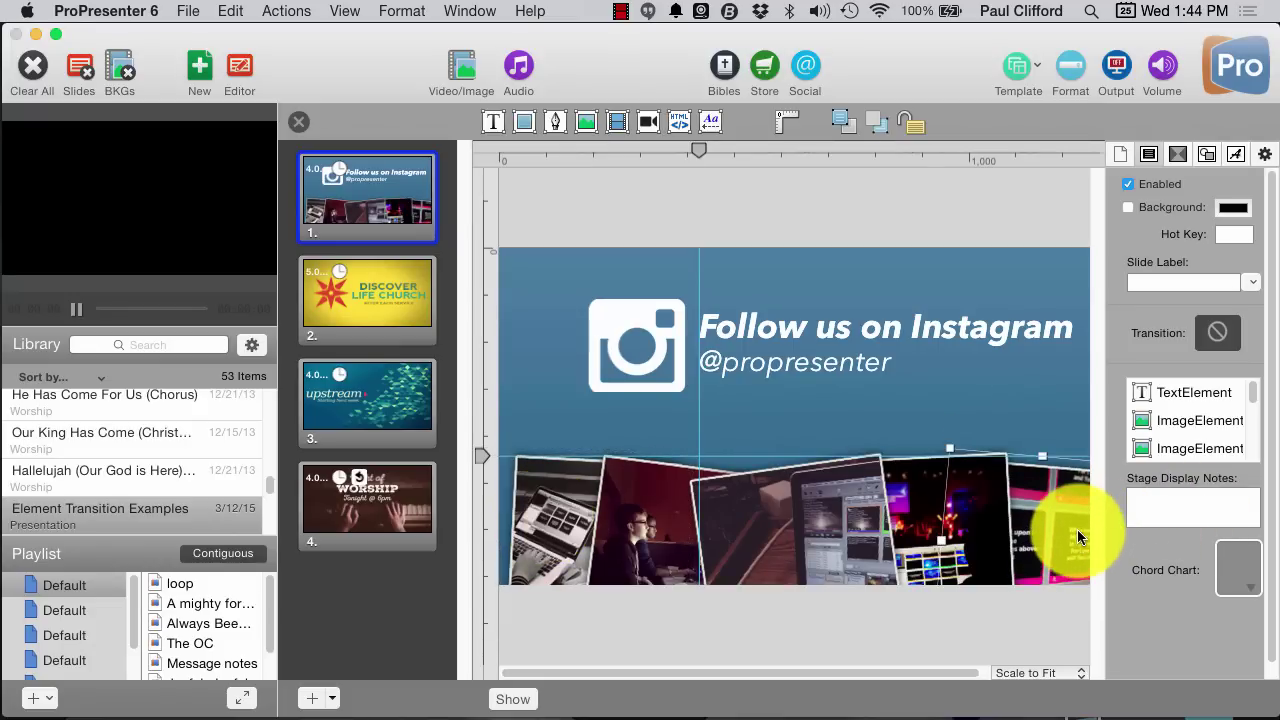
{"action": "left_click", "coordinate": [418, 503]}
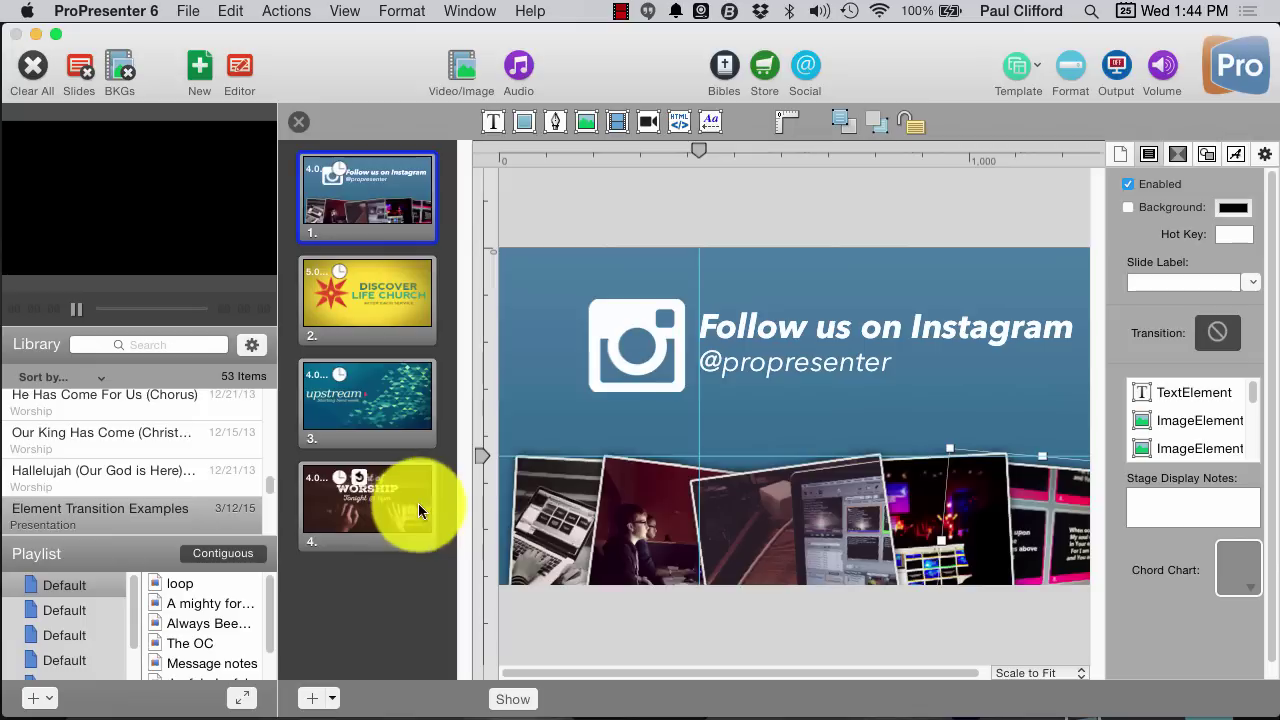
{"action": "left_click", "coordinate": [478, 455]}
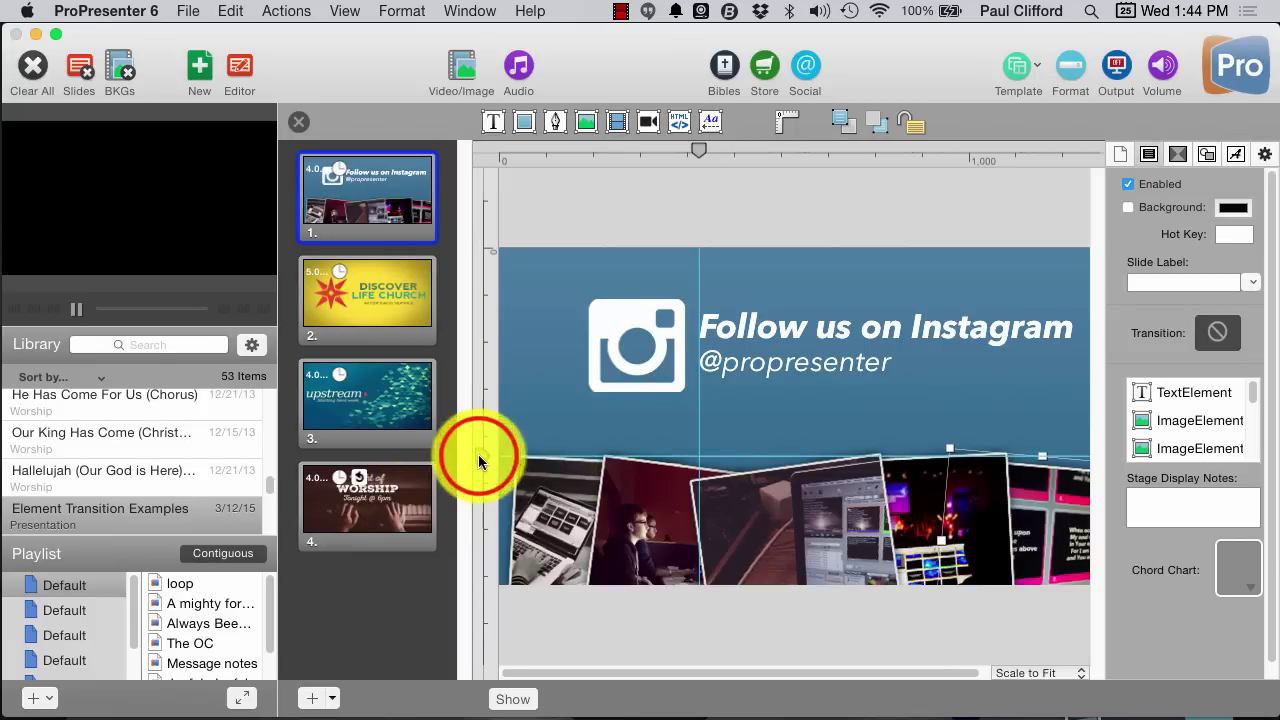
{"action": "left_click_drag", "start_coordinate": [478, 455], "coordinate": [481, 240]}
{"action": "left_click", "coordinate": [492, 240]}
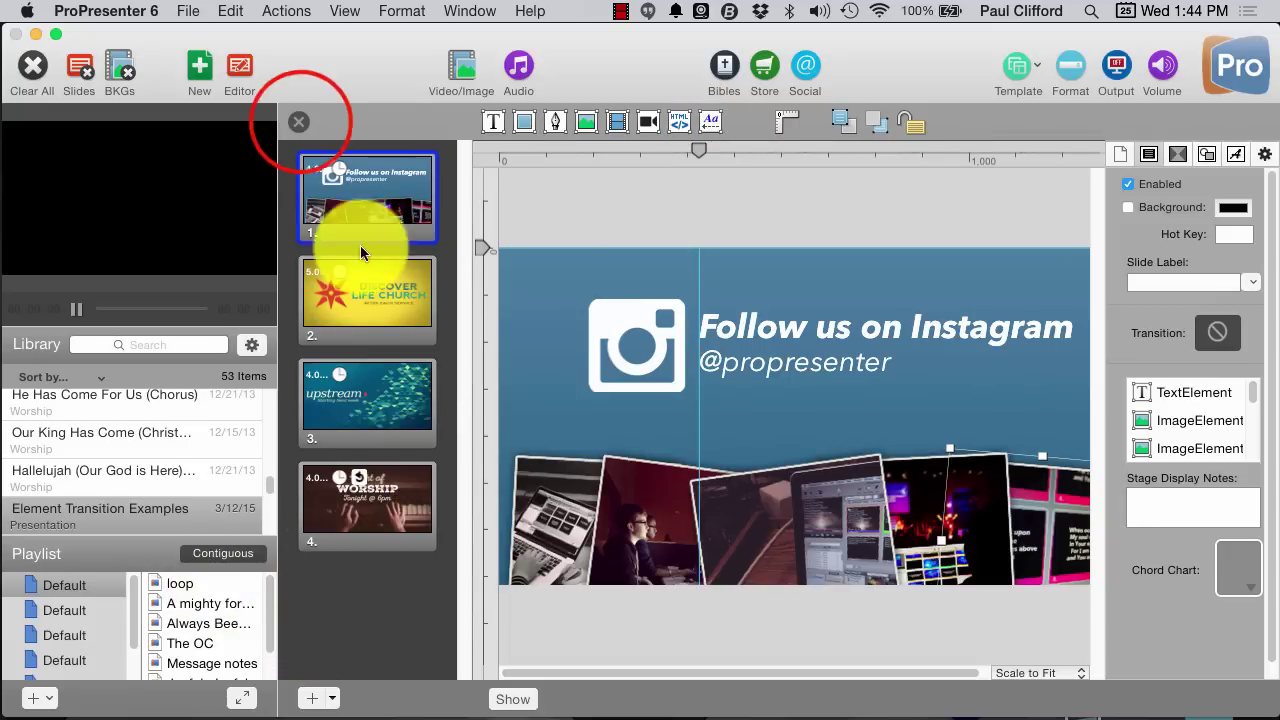
- Close the slide editor, check the slide timer options, scroll the Library, and open the View menu
{"action": "left_click", "coordinate": [301, 114]}
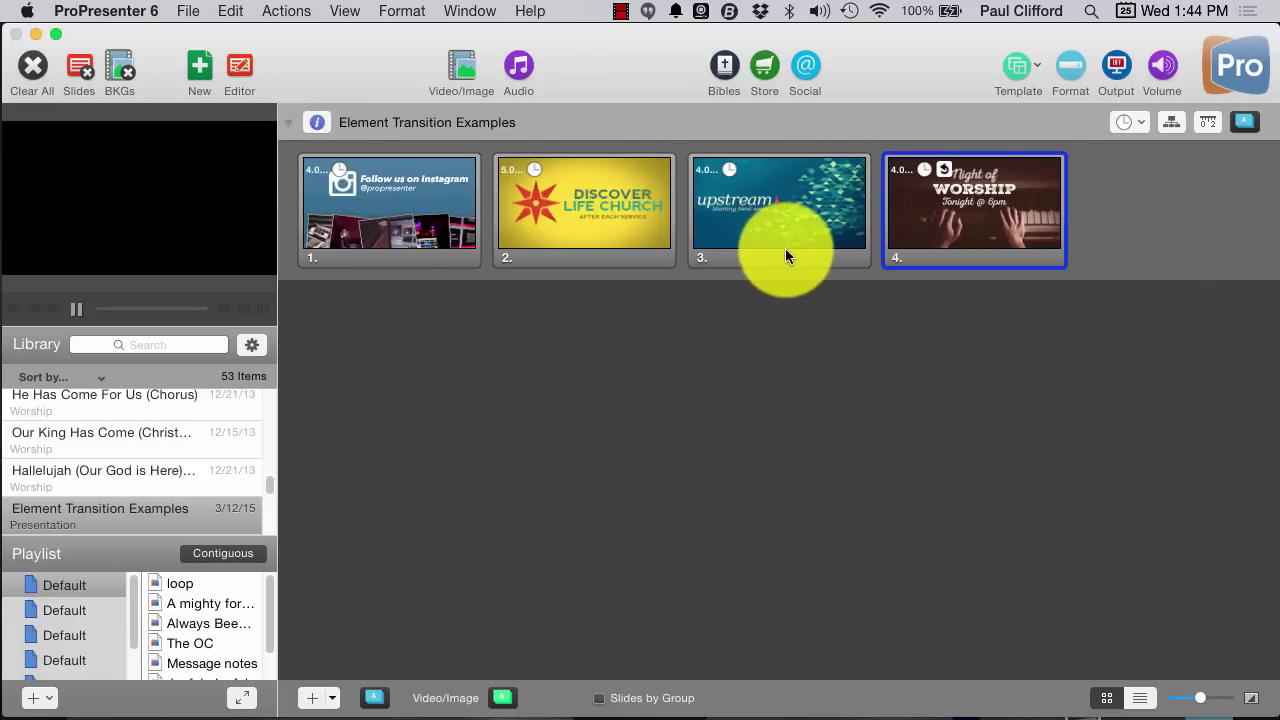
{"action": "left_click", "coordinate": [1141, 121]}
{"action": "left_click", "coordinate": [1142, 121]}
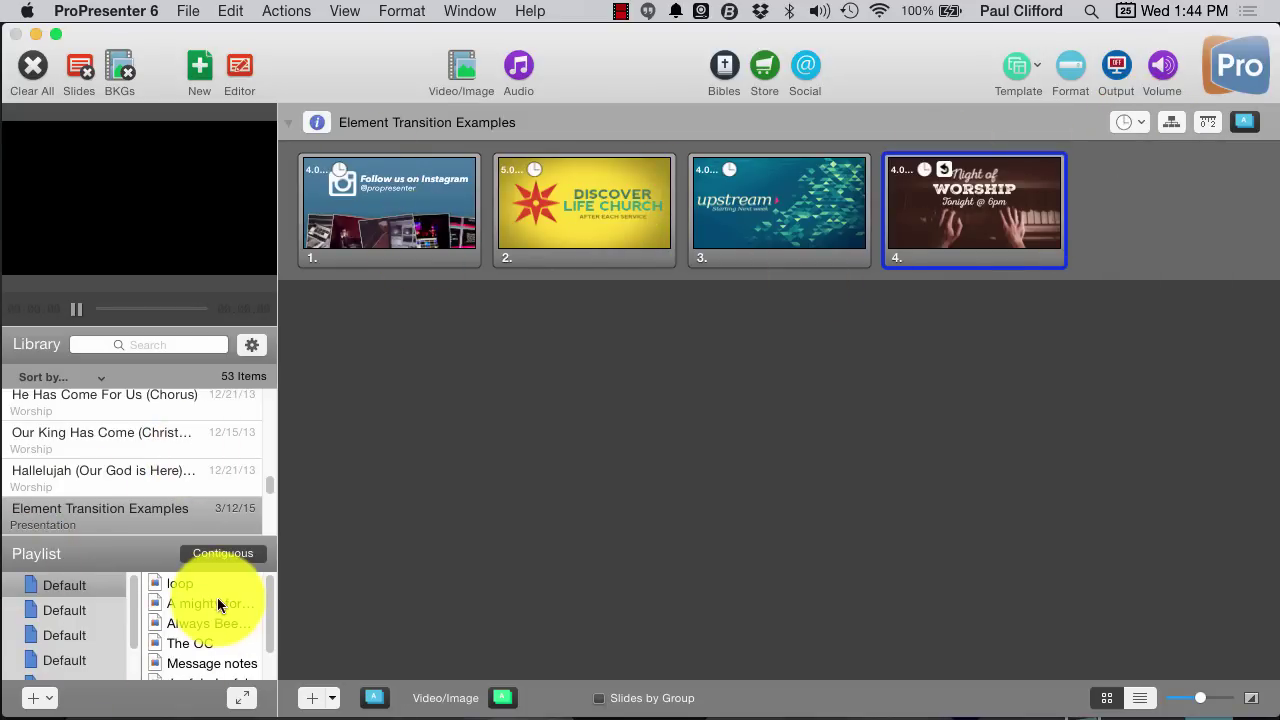
{"action": "scroll", "coordinate": [89, 472], "scroll_direction": "down", "scroll_amount": 5}
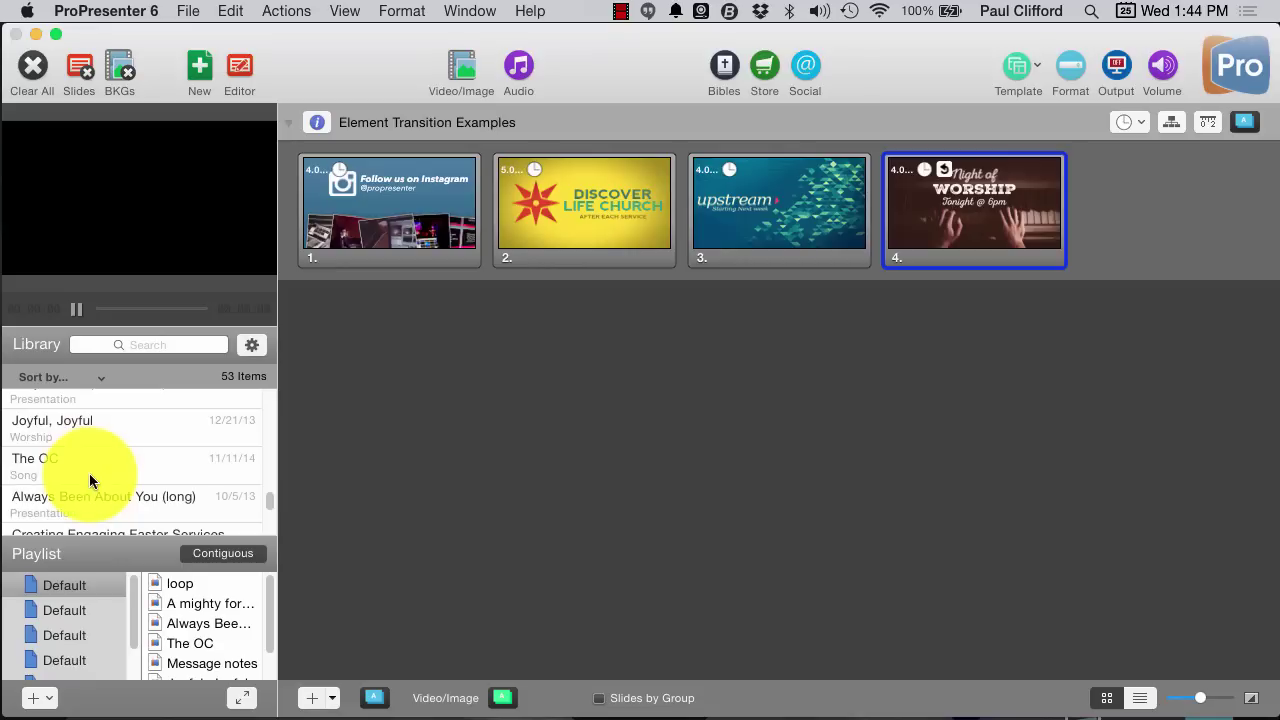
{"action": "scroll", "coordinate": [89, 473], "scroll_direction": "down", "scroll_amount": 5}
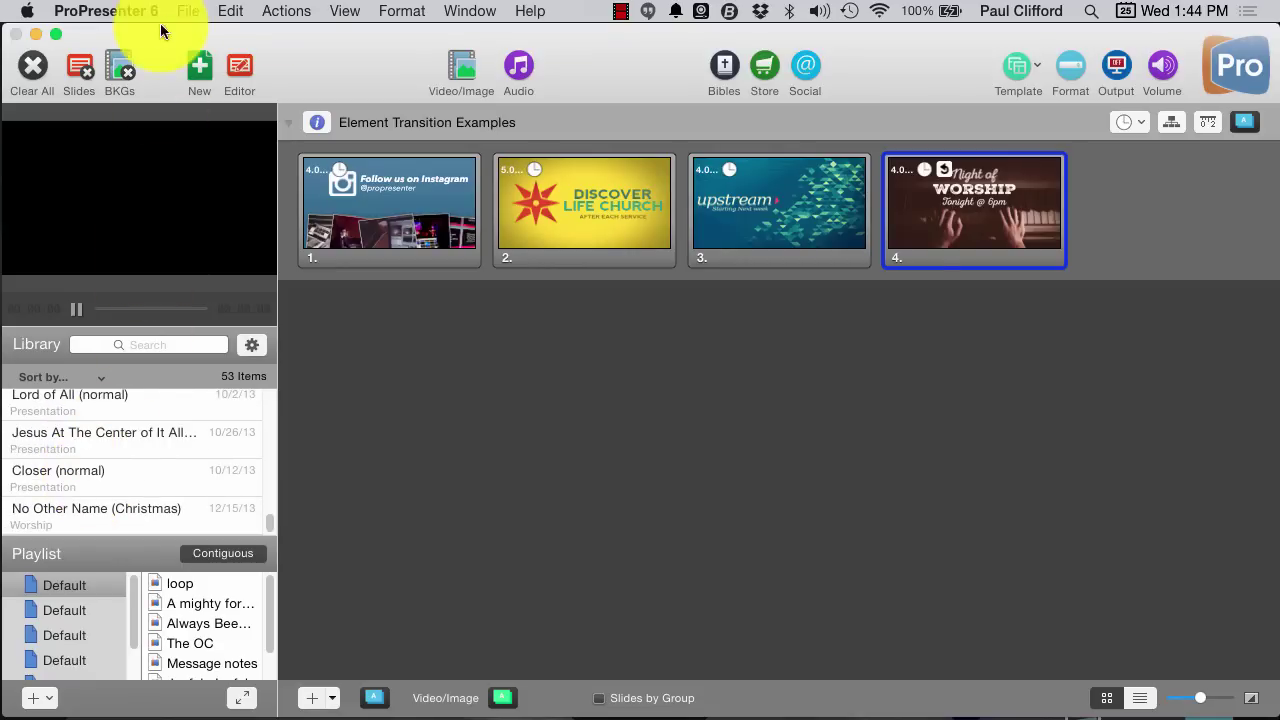
{"action": "left_click", "coordinate": [343, 12]}
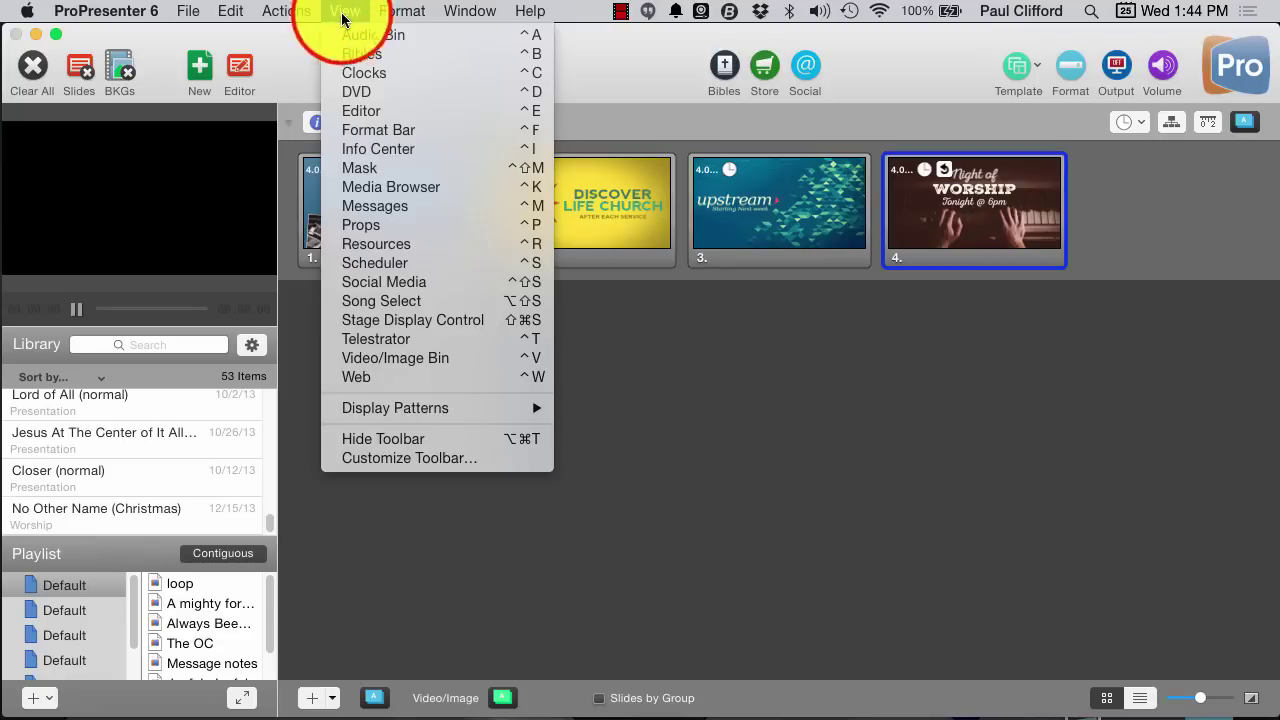
- Open the Telestrator, put the Instagram slide live and draw a green loop around the star
{"action": "left_click", "coordinate": [377, 345]}
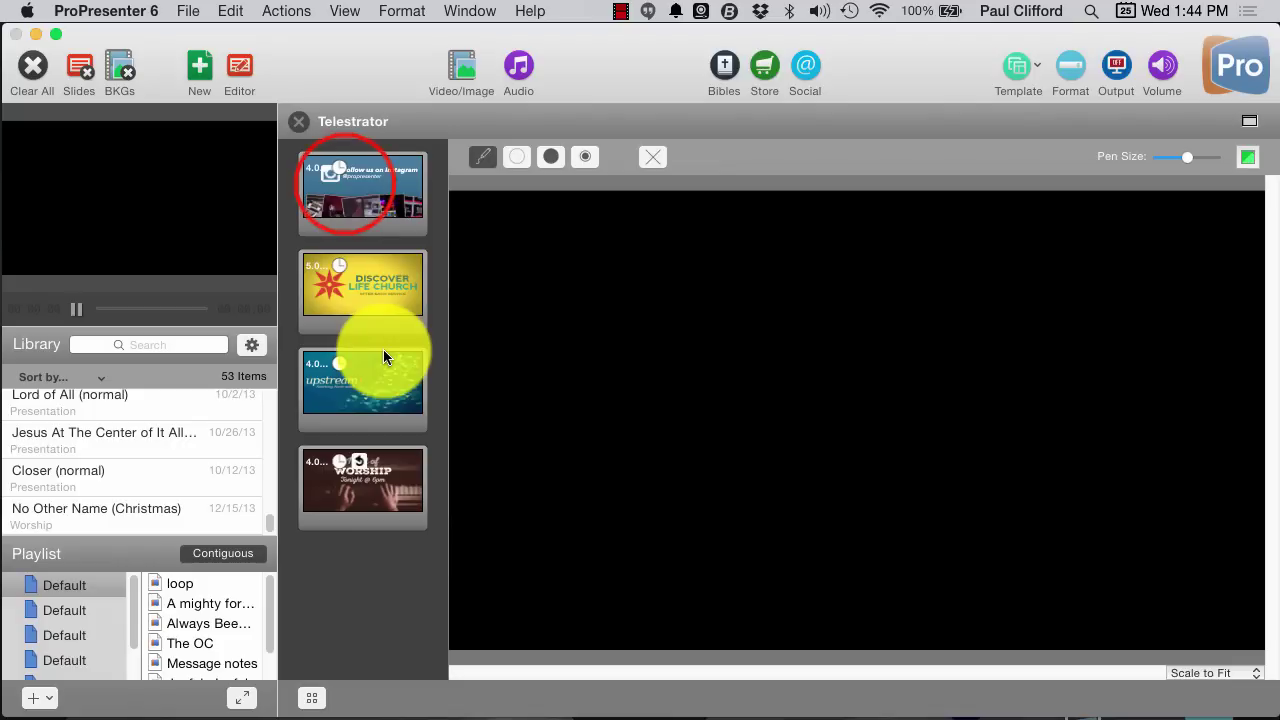
{"action": "left_click", "coordinate": [344, 186]}
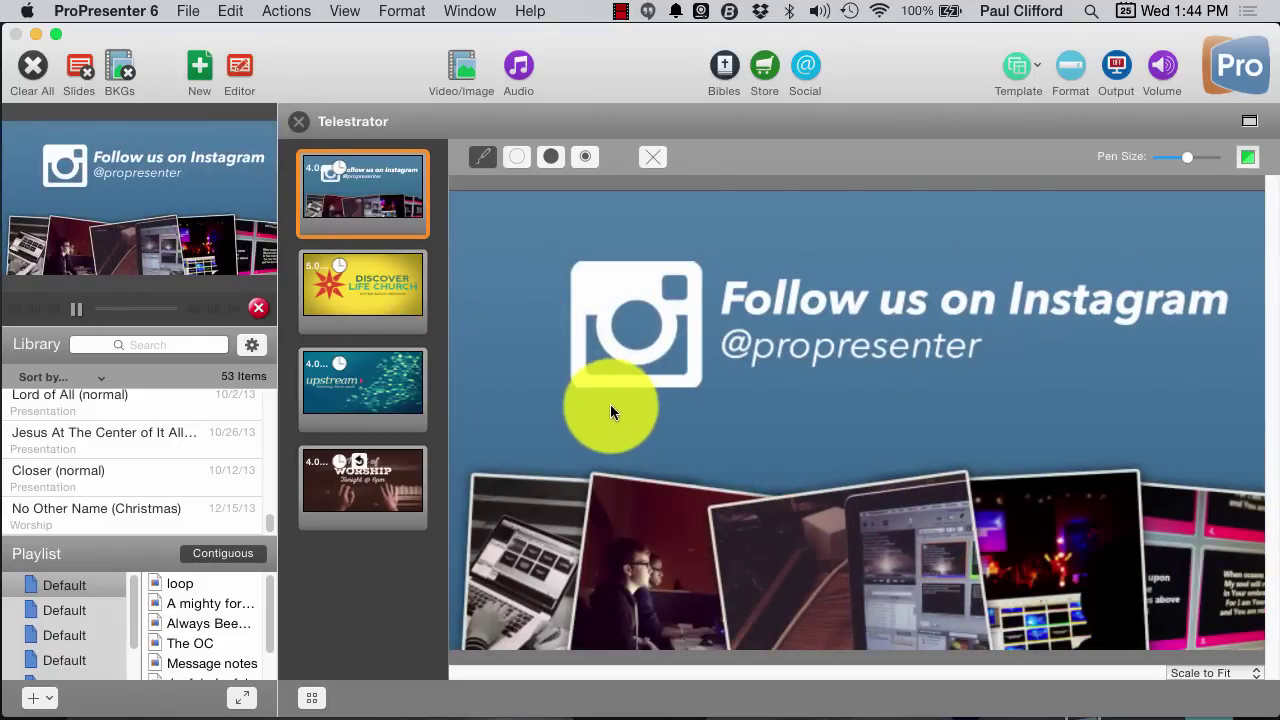
{"action": "left_click", "coordinate": [592, 405]}
{"action": "mouse_move", "coordinate": [590, 405]}
{"action": "left_mouse_down"}
{"action": "mouse_move", "coordinate": [677, 166]}
{"action": "mouse_move", "coordinate": [543, 251]}
{"action": "mouse_move", "coordinate": [606, 457]}
{"action": "mouse_move", "coordinate": [650, 437]}
{"action": "left_mouse_up"}
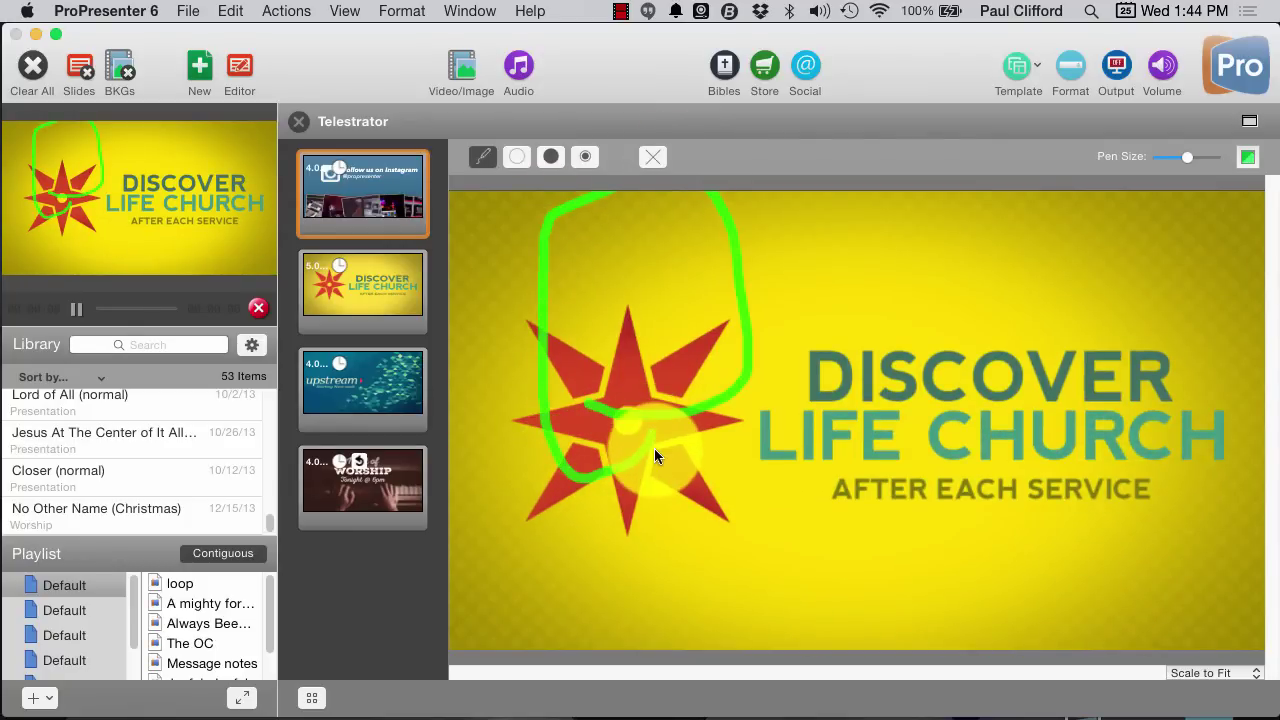
- Spotlight parts of the live slide, including the upstream title, then clear the marks
{"action": "left_click", "coordinate": [551, 156]}
{"action": "left_click", "coordinate": [821, 322]}
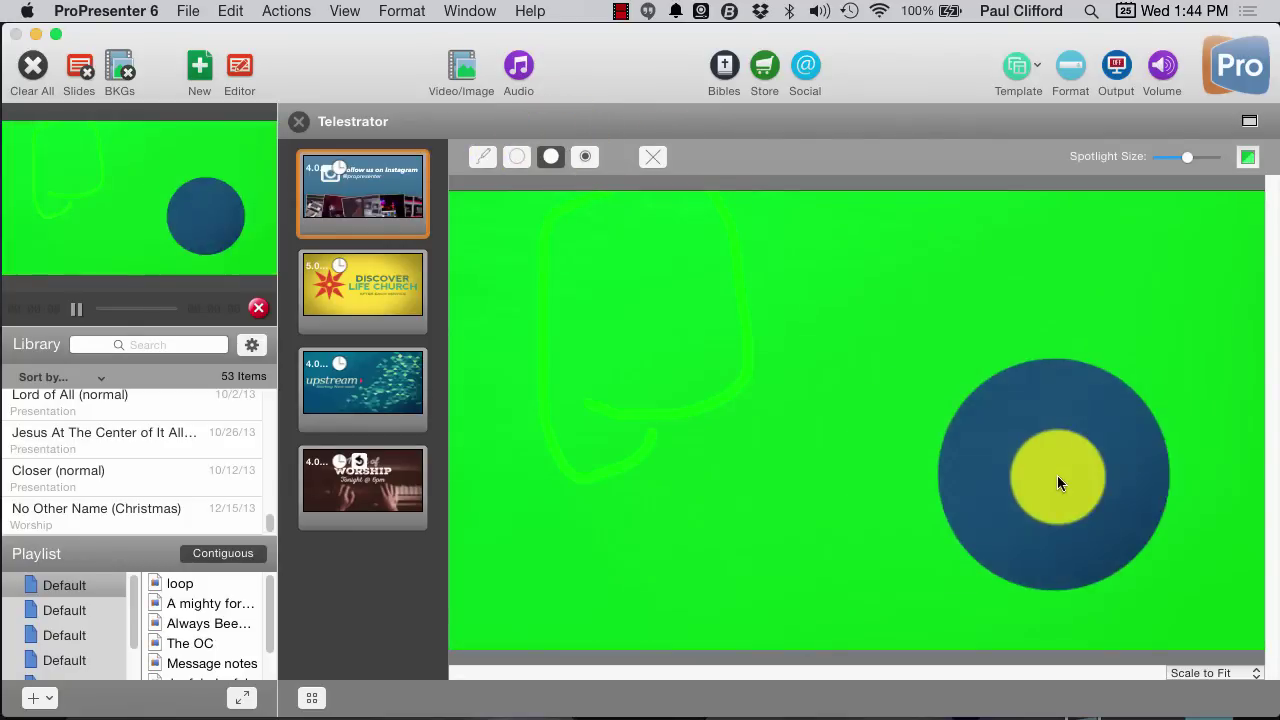
{"action": "left_click", "coordinate": [1057, 478]}
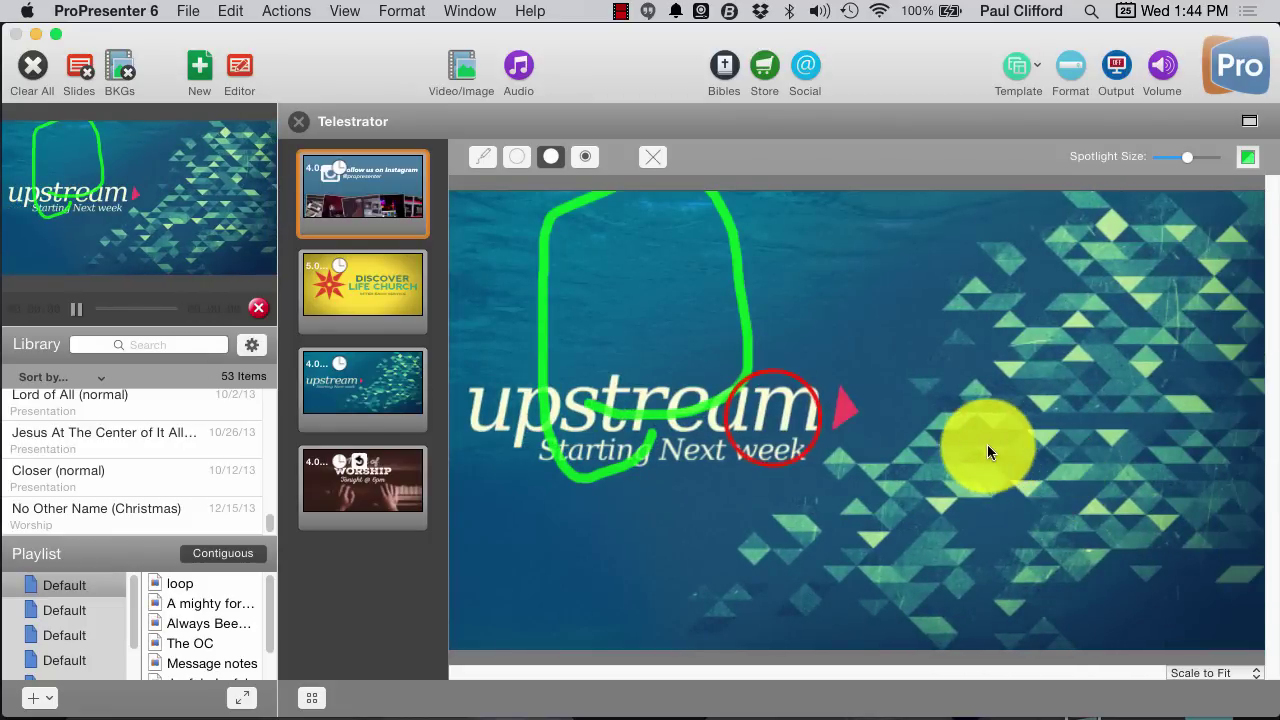
{"action": "left_click", "coordinate": [772, 416]}
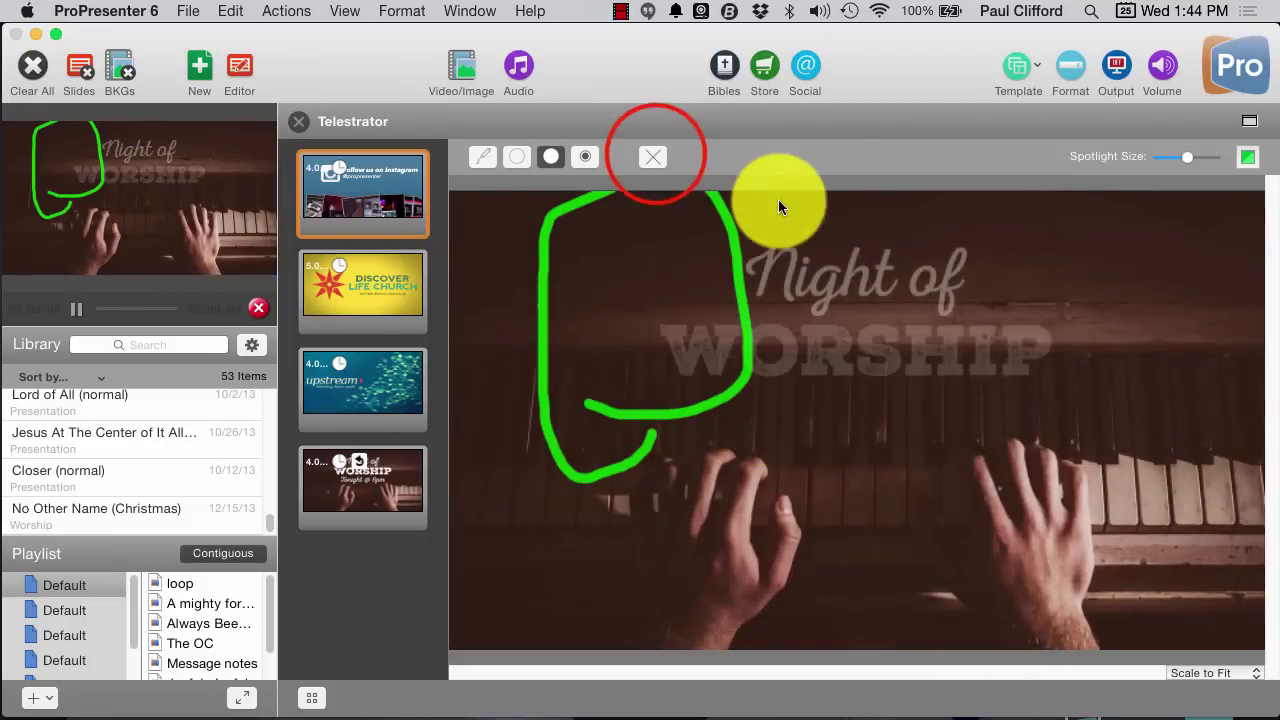
{"action": "left_click", "coordinate": [655, 155]}
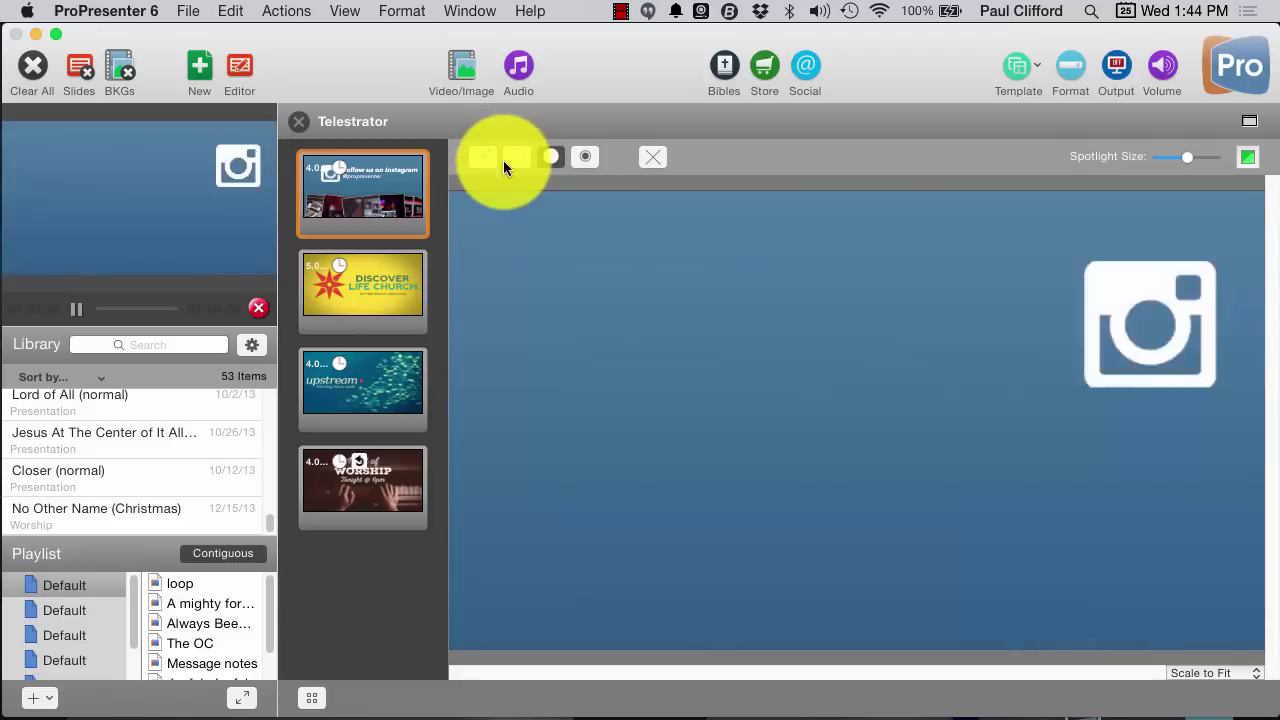
- Try the laser pointer, draw and clear a large green circle, then select A mighty fortress
{"action": "left_click", "coordinate": [585, 156]}
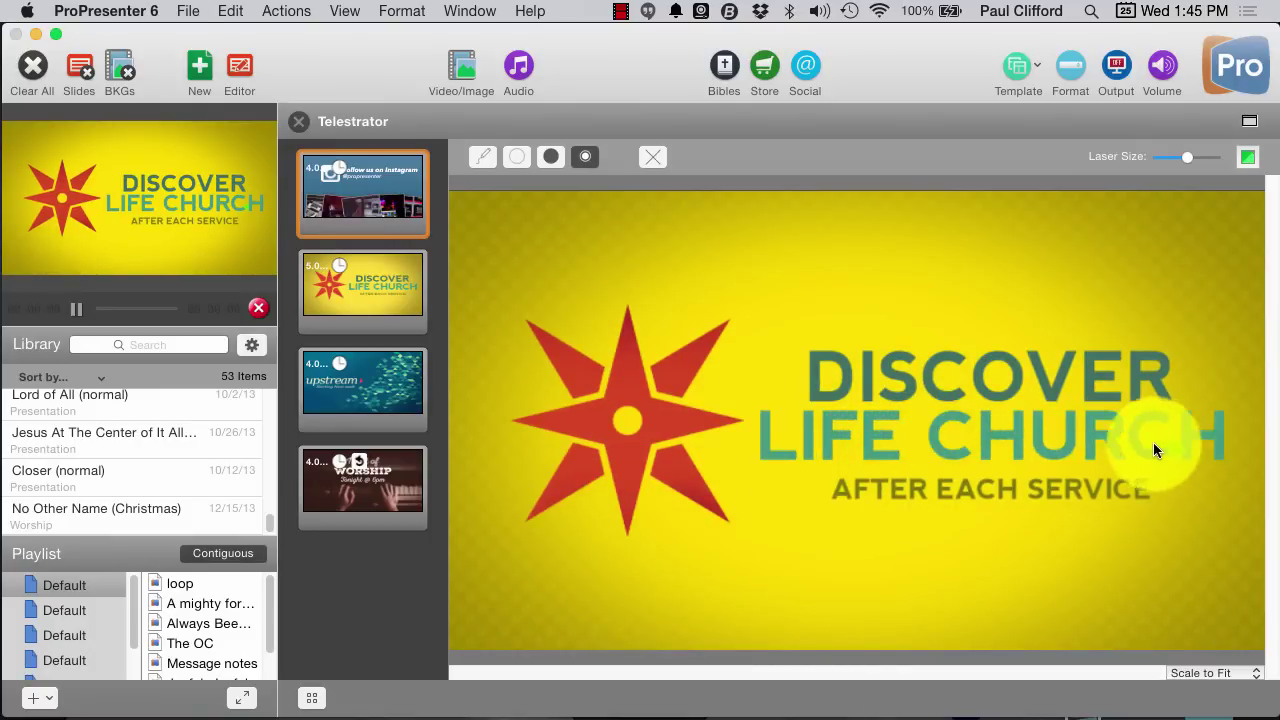
{"action": "left_click", "coordinate": [518, 156]}
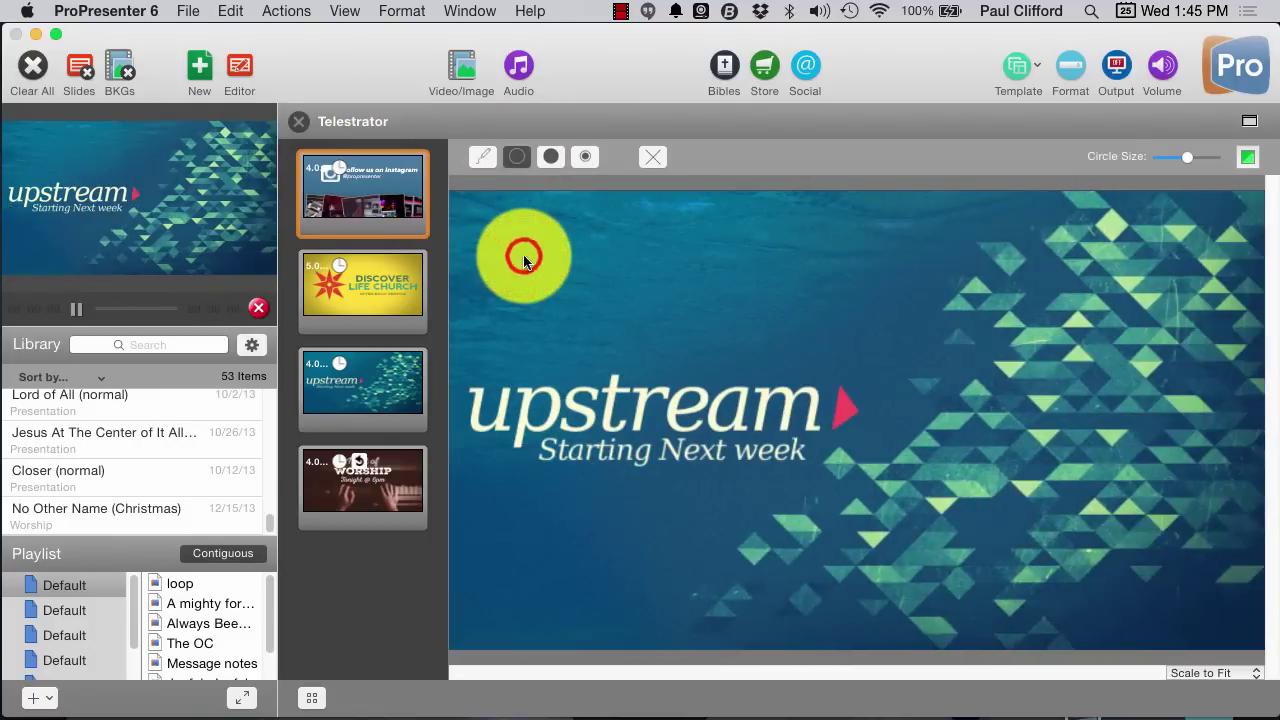
{"action": "mouse_move", "coordinate": [523, 258]}
{"action": "left_mouse_down"}
{"action": "mouse_move", "coordinate": [623, 371]}
{"action": "mouse_move", "coordinate": [818, 487]}
{"action": "left_mouse_up"}
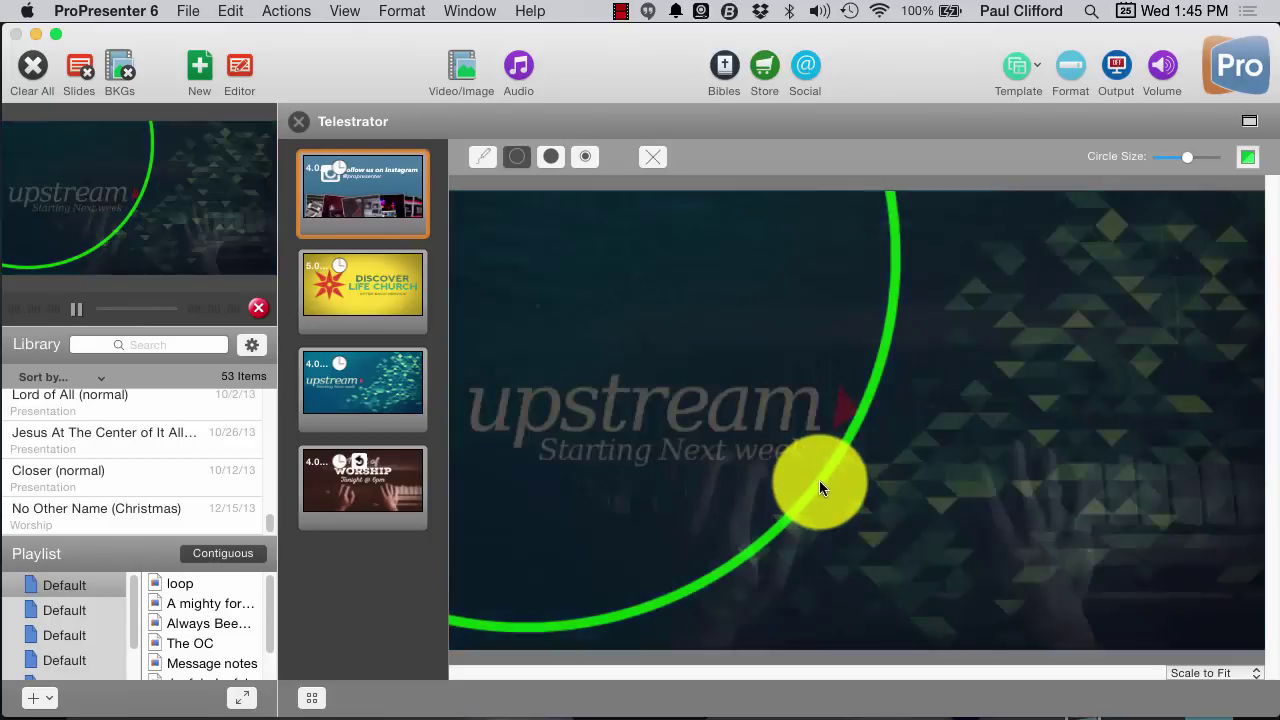
{"action": "left_click", "coordinate": [652, 157]}
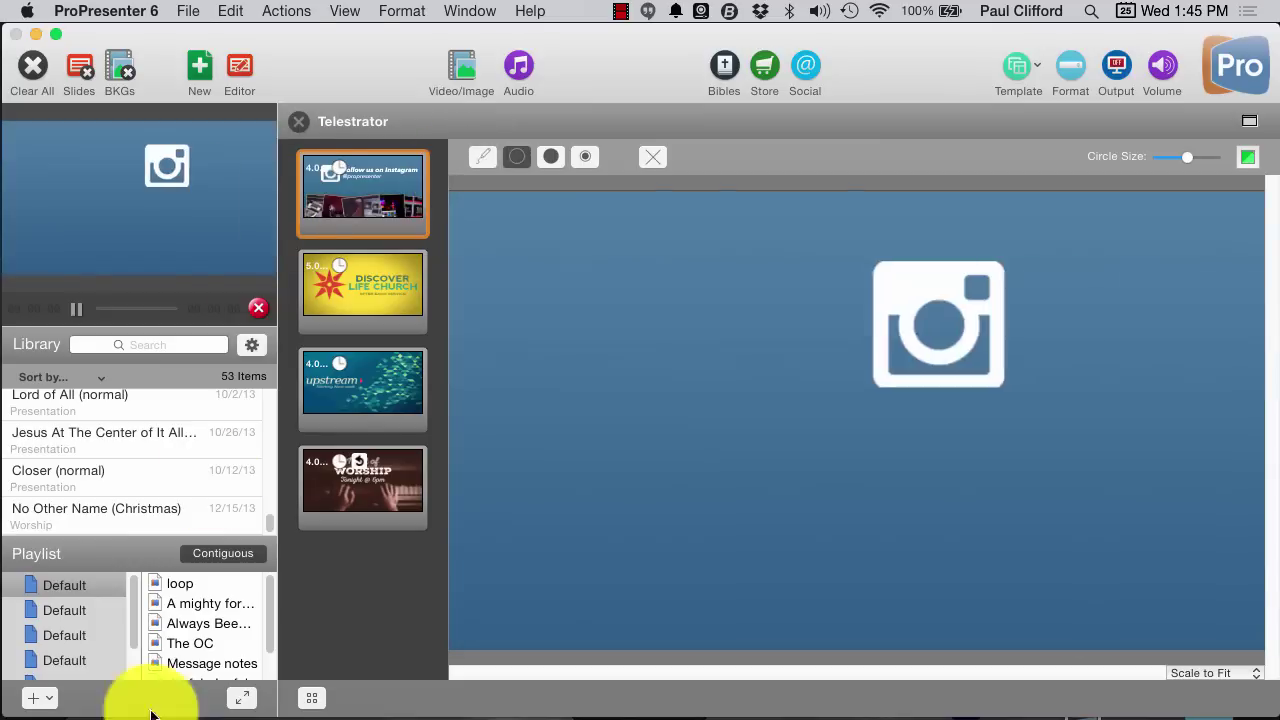
{"action": "left_click", "coordinate": [175, 602]}
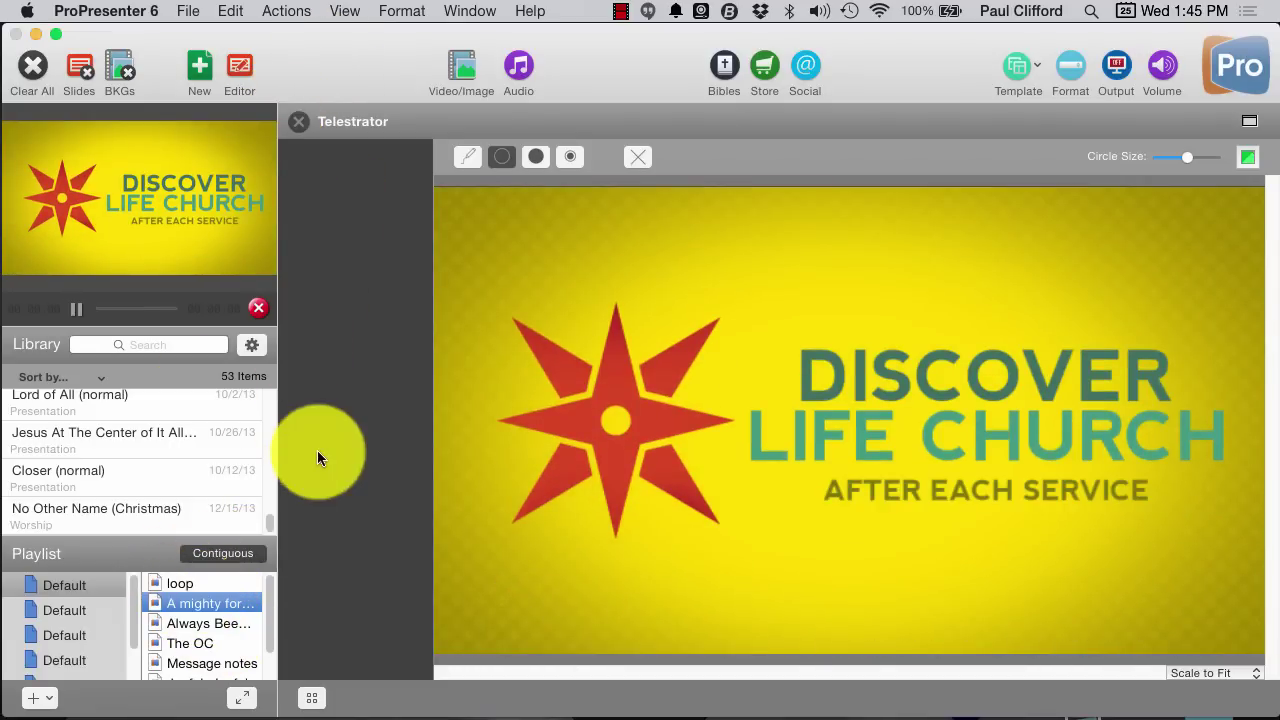
{"action": "left_click", "coordinate": [299, 121]}
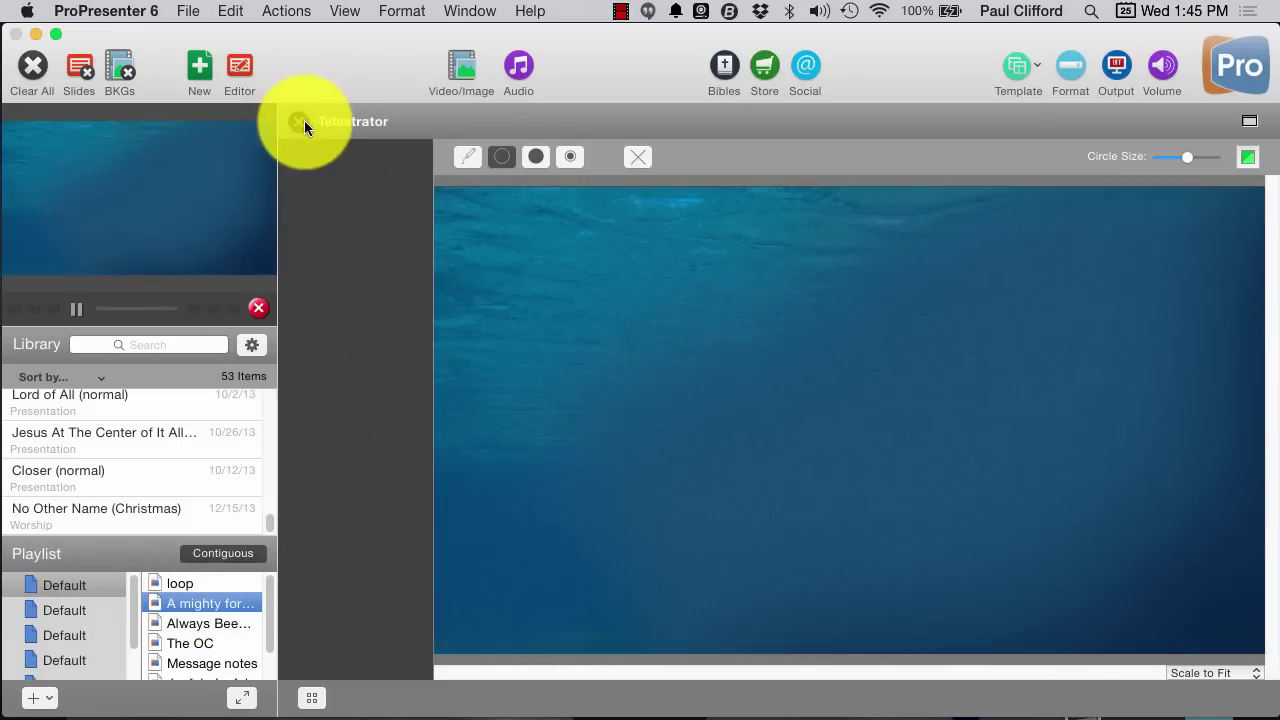
- Close the Telestrator and put Verse 1 of A mighty fortress live
{"action": "left_click", "coordinate": [304, 120]}
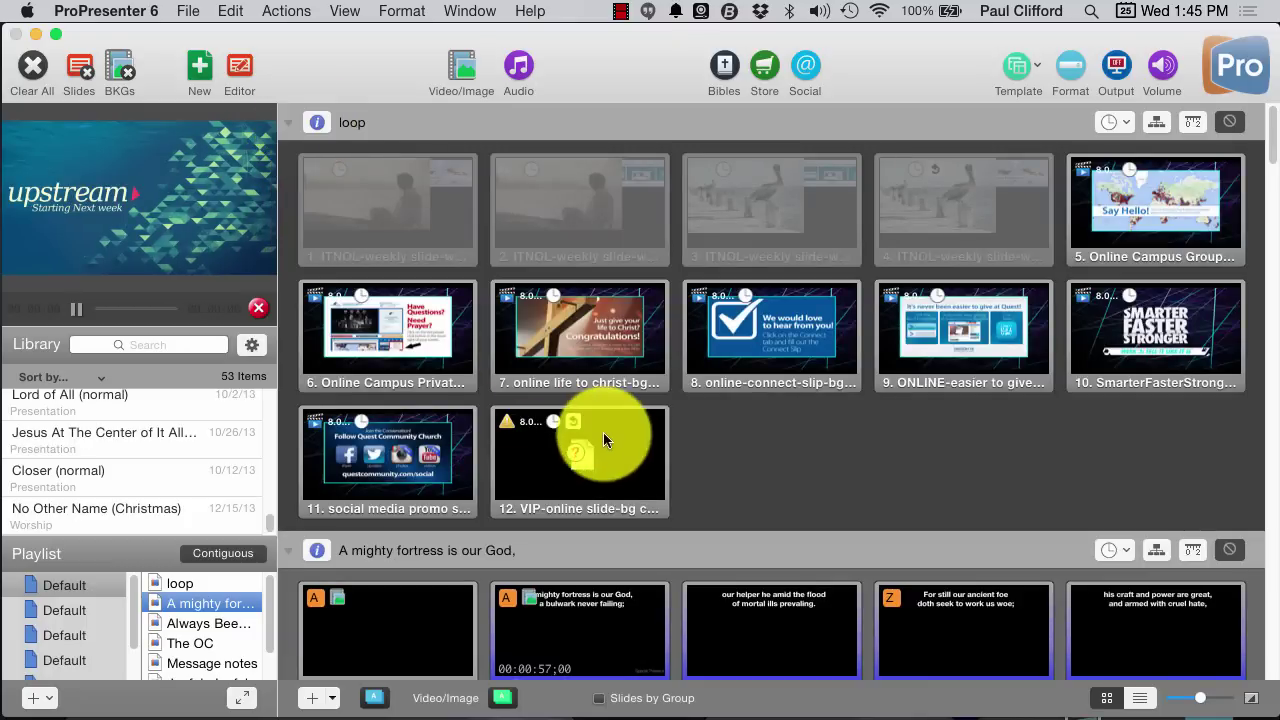
{"action": "scroll", "coordinate": [611, 525], "scroll_direction": "down", "scroll_amount": 3}
{"action": "left_click", "coordinate": [603, 540]}
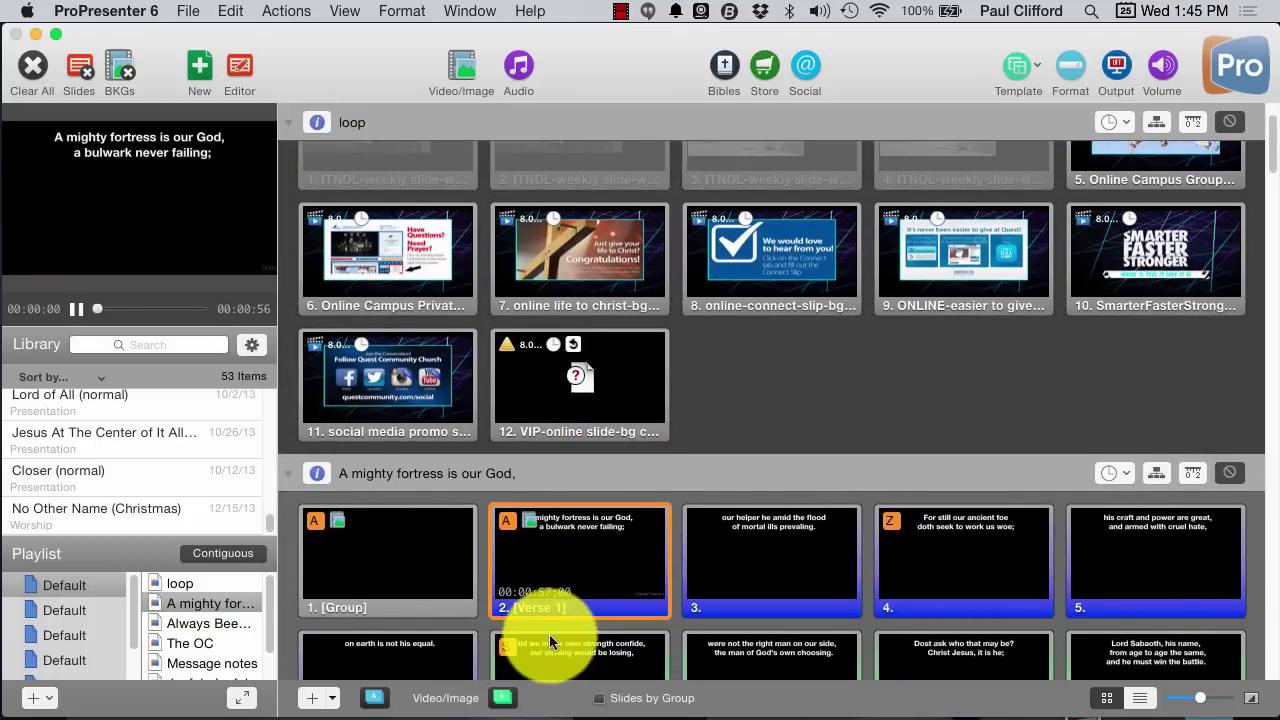
- Review the video transition and slide transition choices without changing them
{"action": "left_click", "coordinate": [501, 698]}
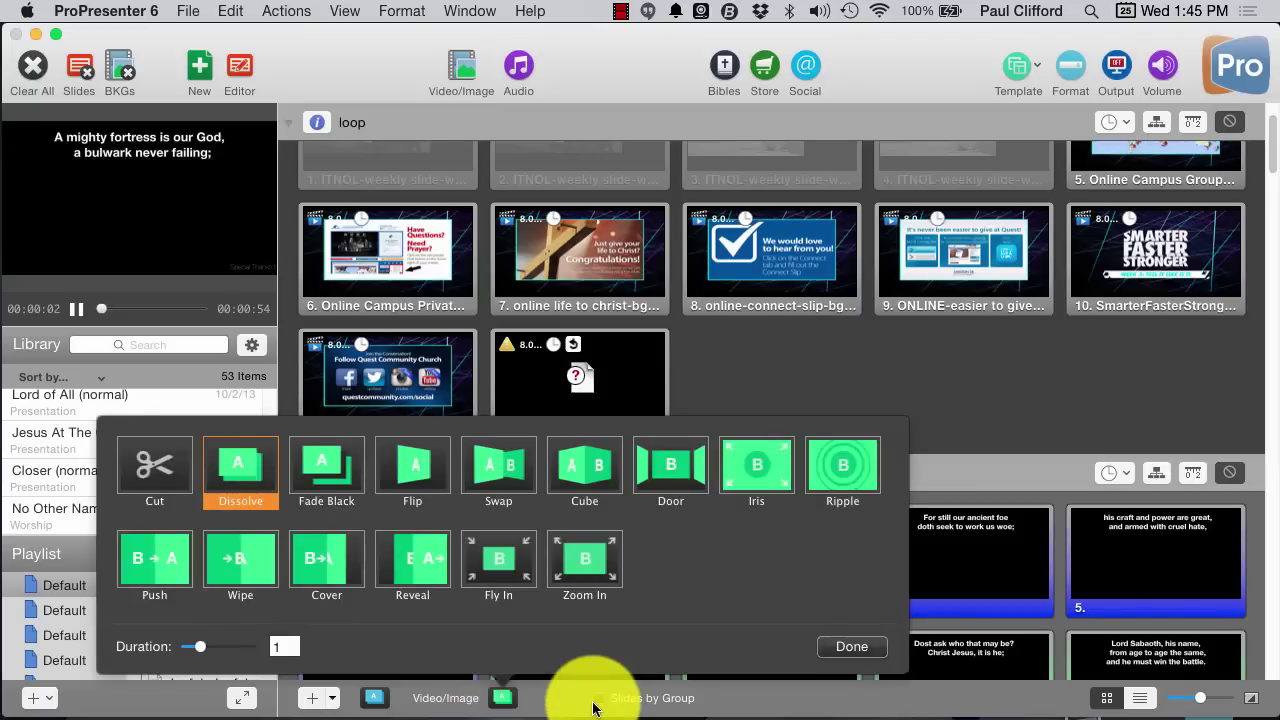
{"action": "left_click", "coordinate": [600, 676]}
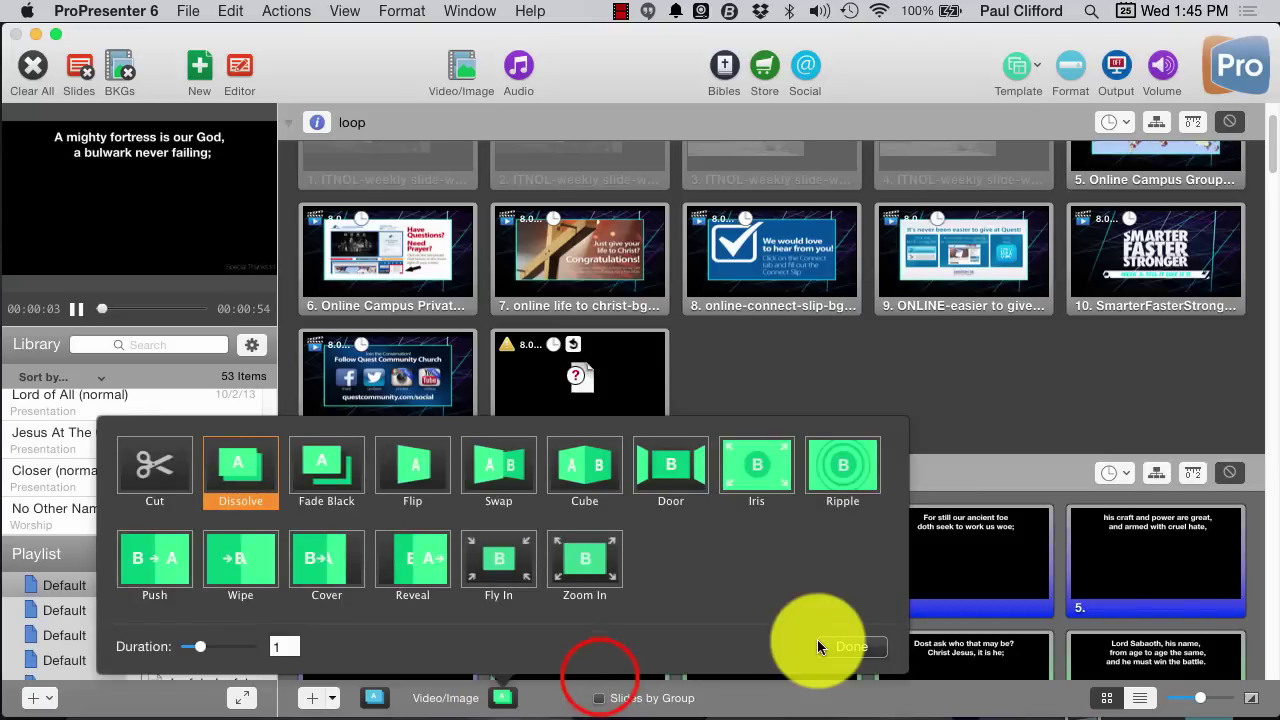
{"action": "left_click", "coordinate": [820, 647]}
{"action": "left_click", "coordinate": [374, 698]}
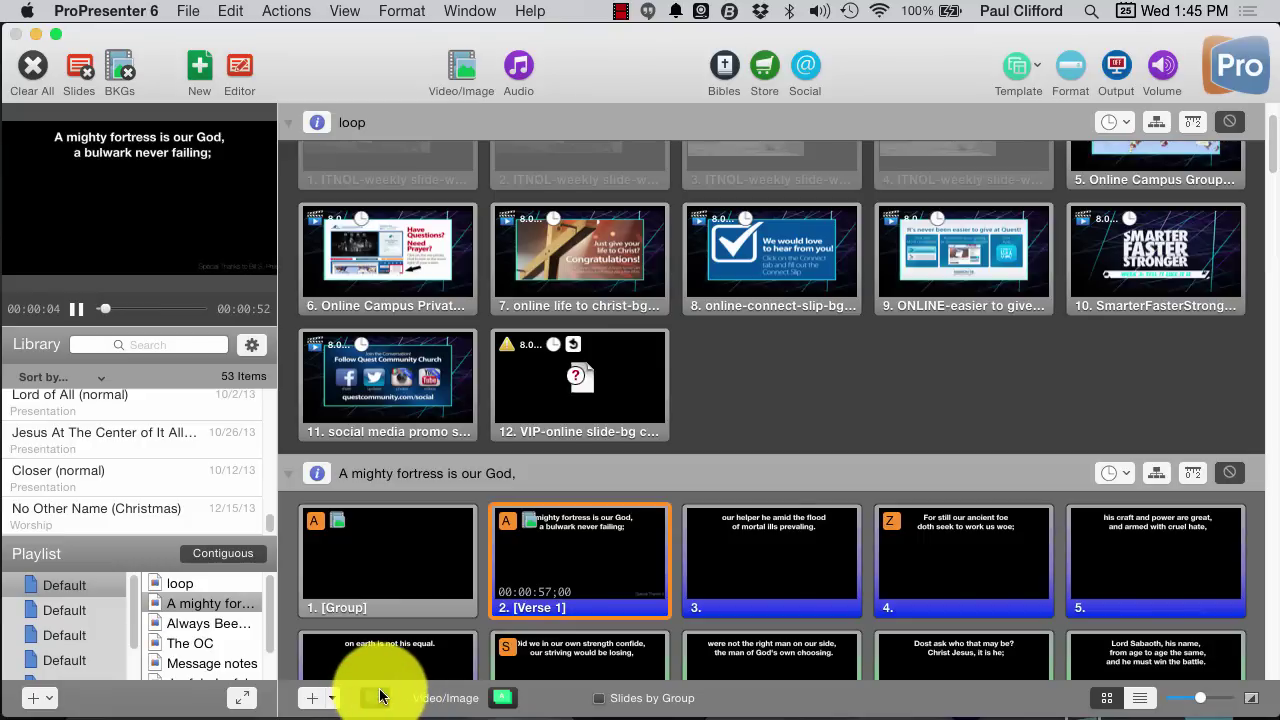
{"action": "left_click", "coordinate": [380, 697]}
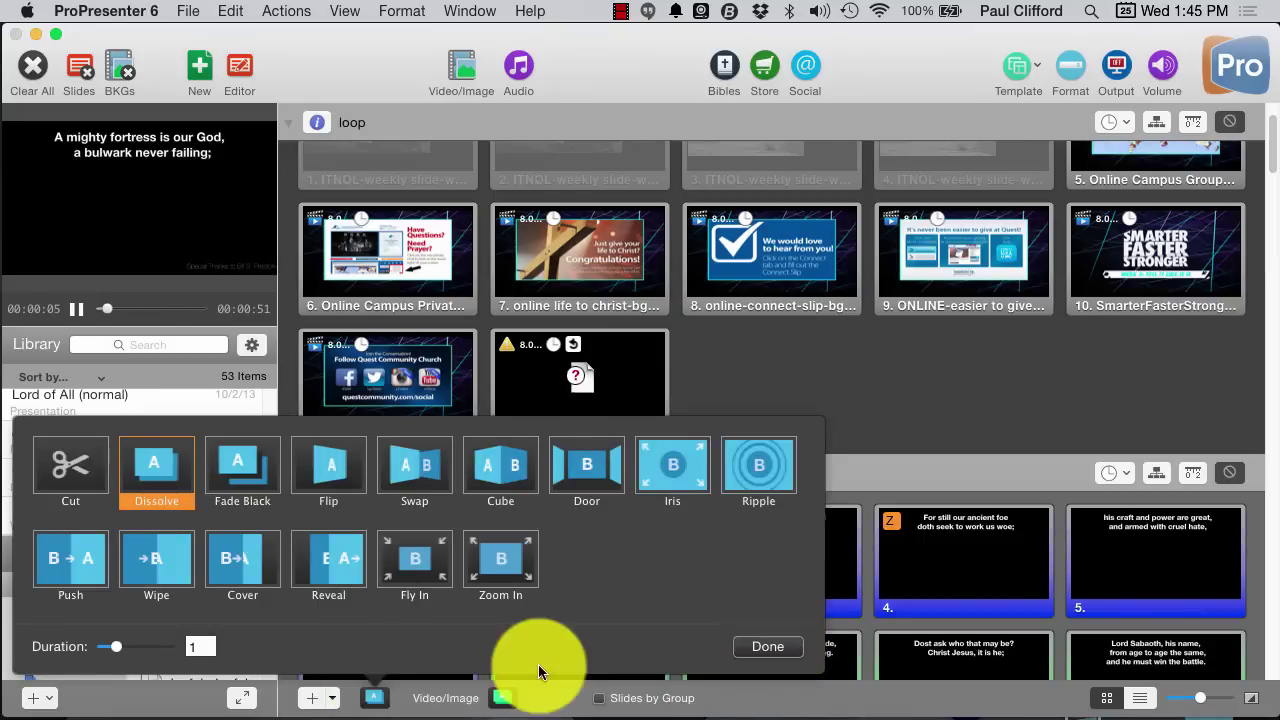
{"action": "left_click", "coordinate": [538, 672]}
- Scroll down the slide list and bring up the Video/Image bin
{"action": "scroll", "coordinate": [491, 594], "scroll_direction": "down", "scroll_amount": 1}
{"action": "scroll", "coordinate": [508, 592], "scroll_direction": "down", "scroll_amount": 1}
{"action": "scroll", "coordinate": [508, 590], "scroll_direction": "down", "scroll_amount": 3}
{"action": "scroll", "coordinate": [508, 594], "scroll_direction": "down", "scroll_amount": 1}
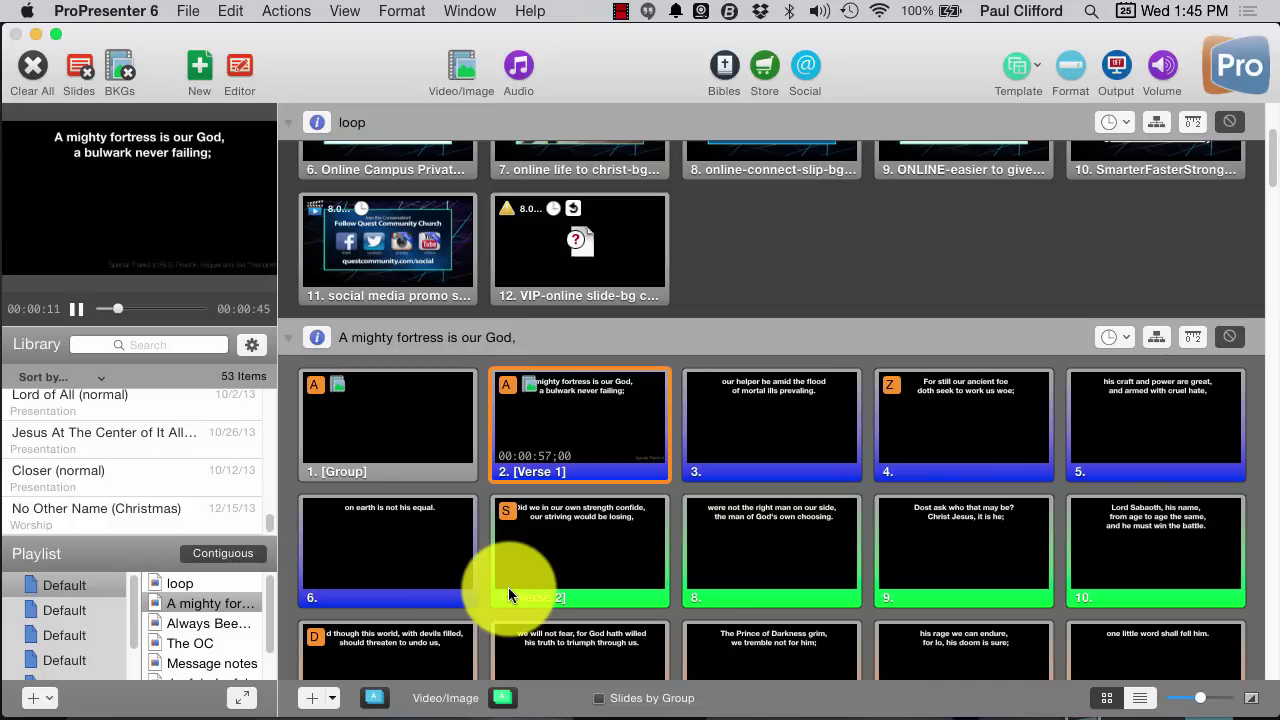
{"action": "left_click", "coordinate": [458, 58]}
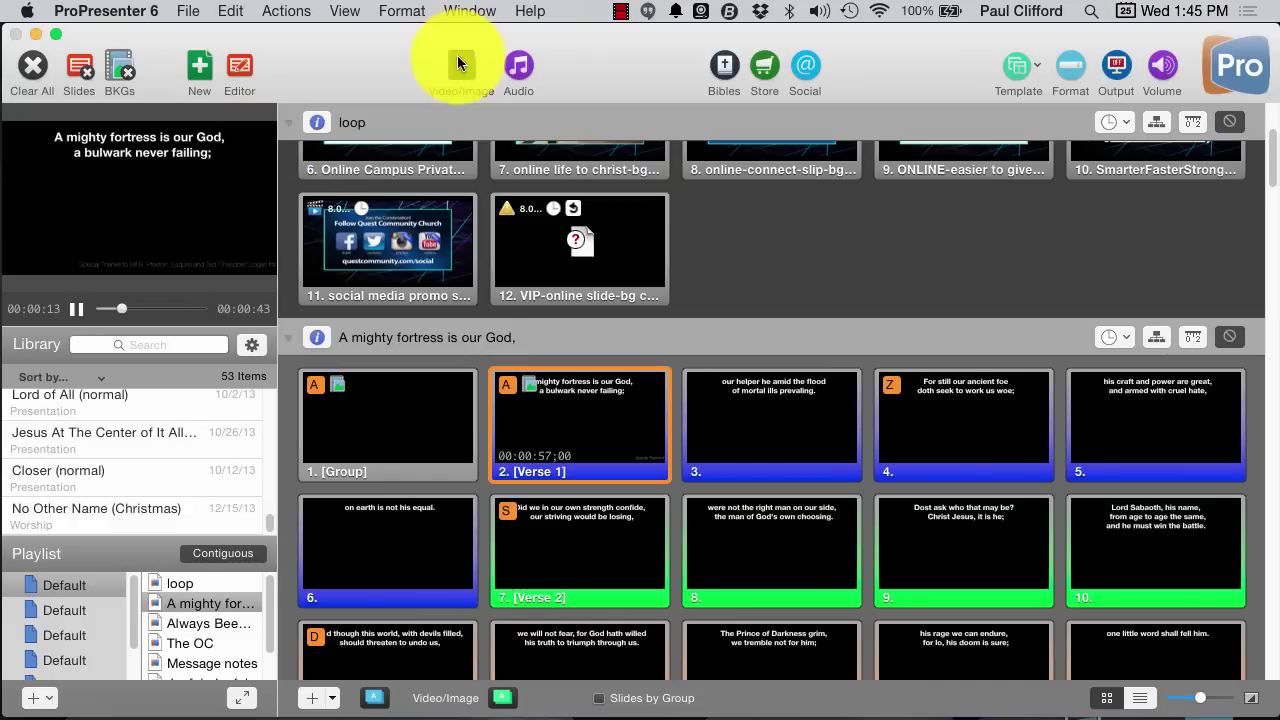
- Play the Geopattern background, then put Message notes slide 1 and the Mini course slide live
{"action": "left_click", "coordinate": [372, 592]}
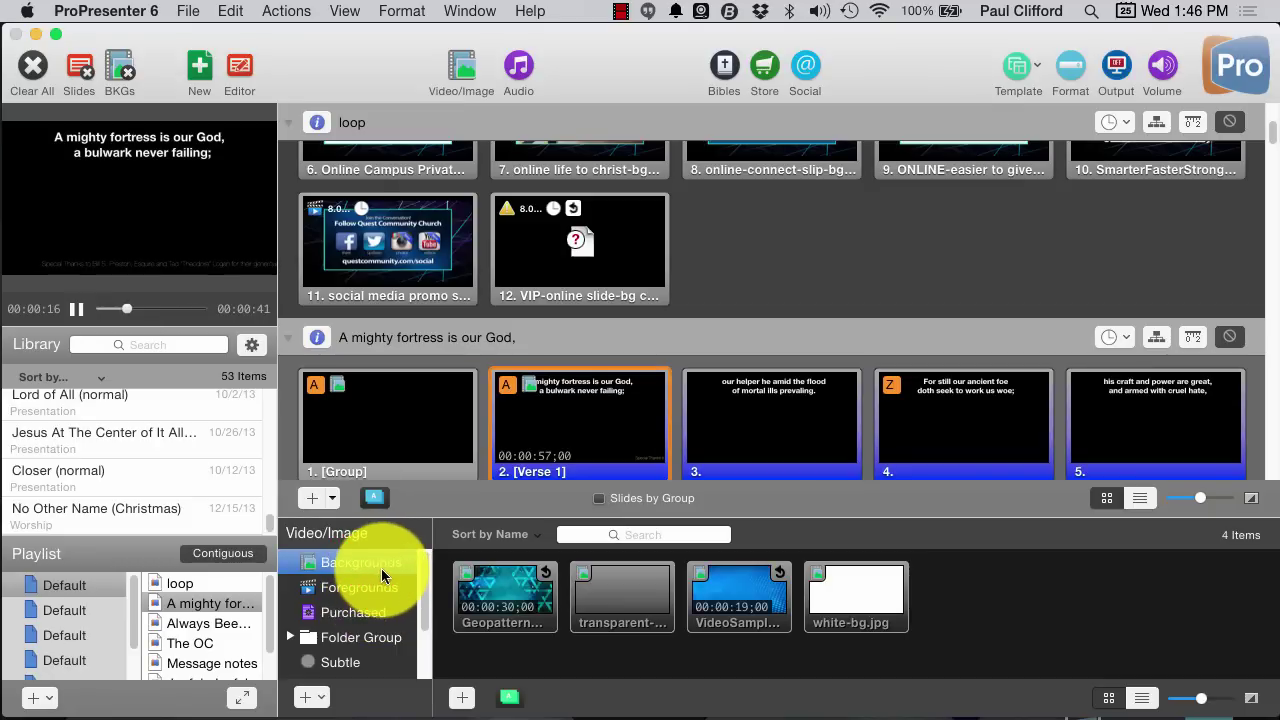
{"action": "left_click", "coordinate": [528, 615]}
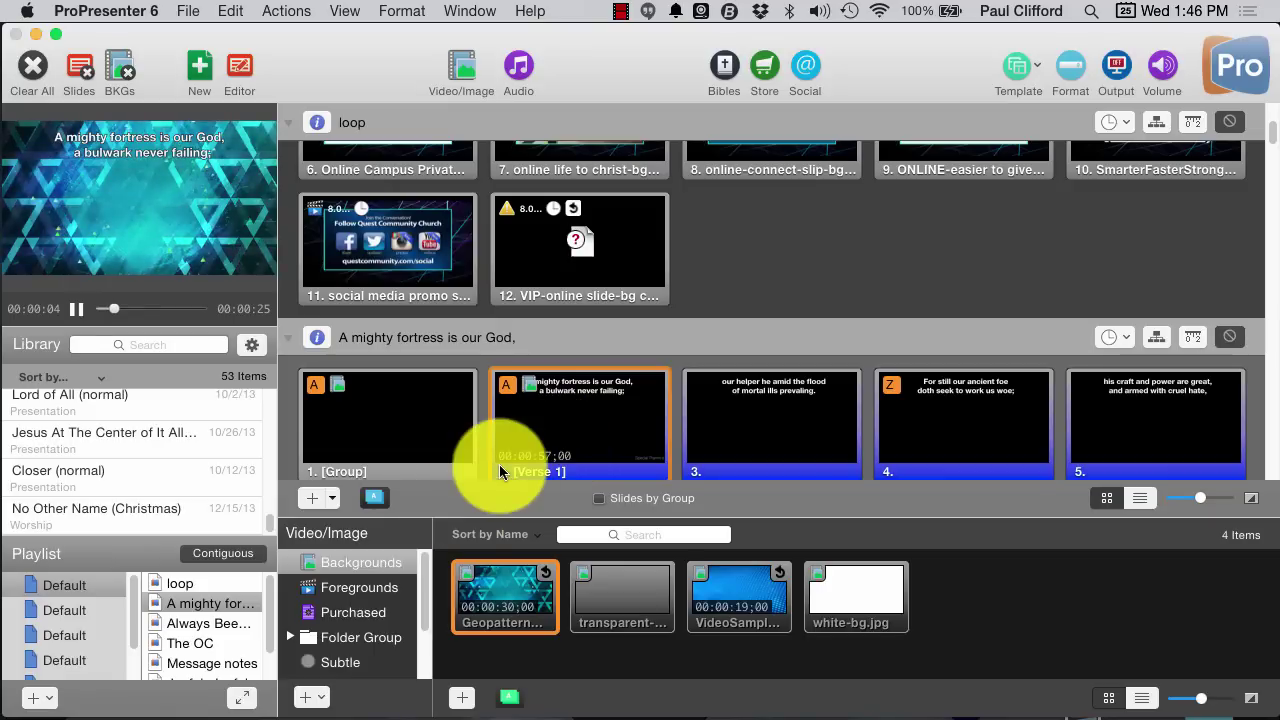
{"action": "left_click", "coordinate": [173, 660]}
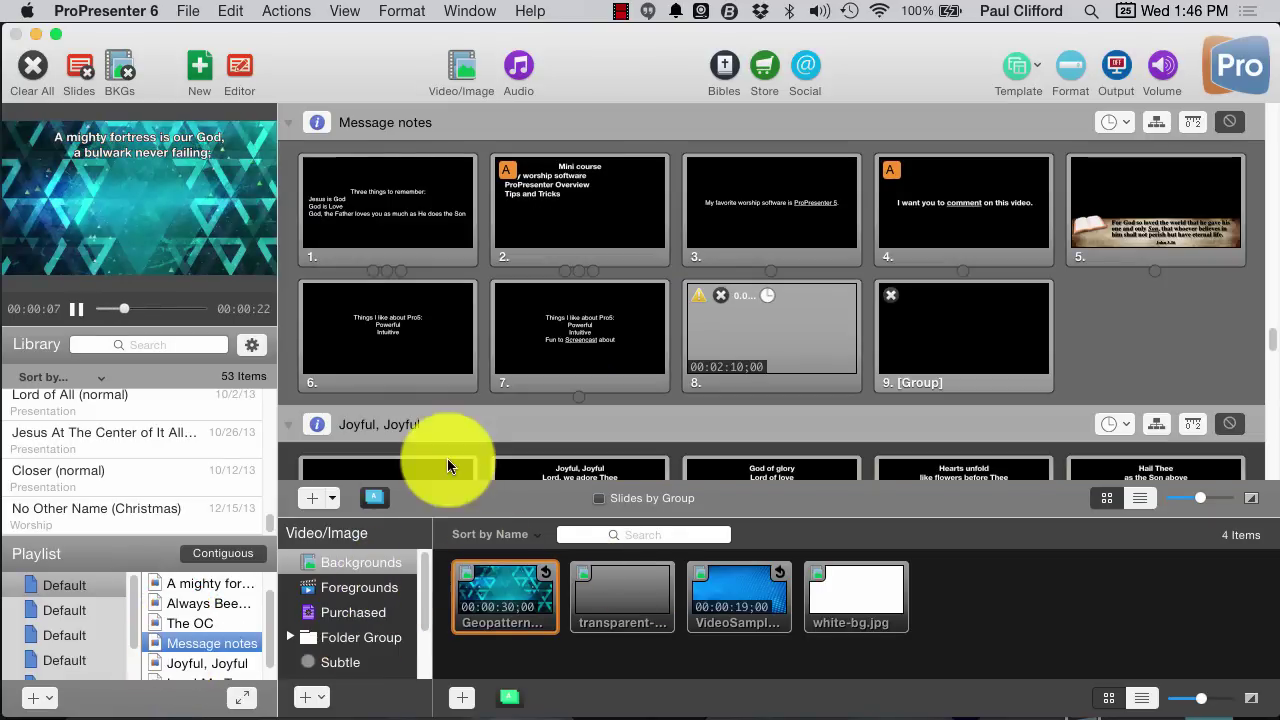
{"action": "left_click", "coordinate": [398, 220]}
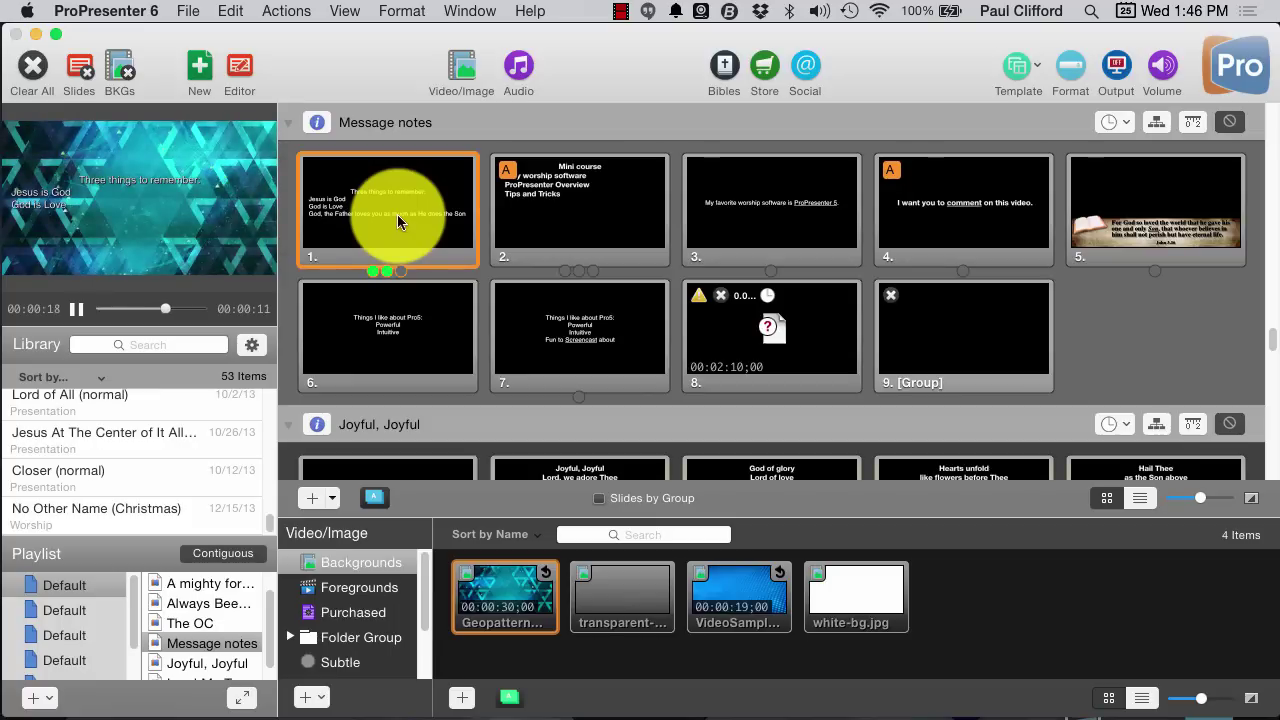
{"action": "left_click", "coordinate": [614, 209]}
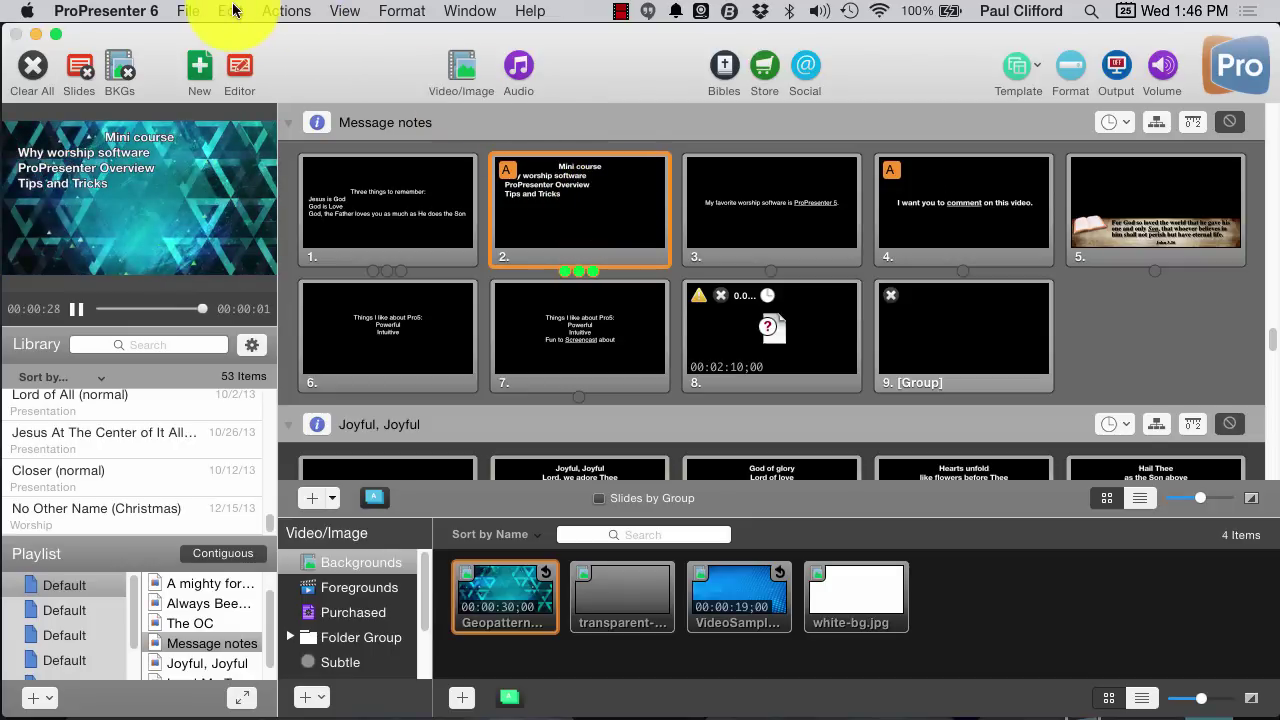
- Open the Telestrator and set the pen to the red Maraschino crayon colour
{"action": "left_click", "coordinate": [340, 11]}
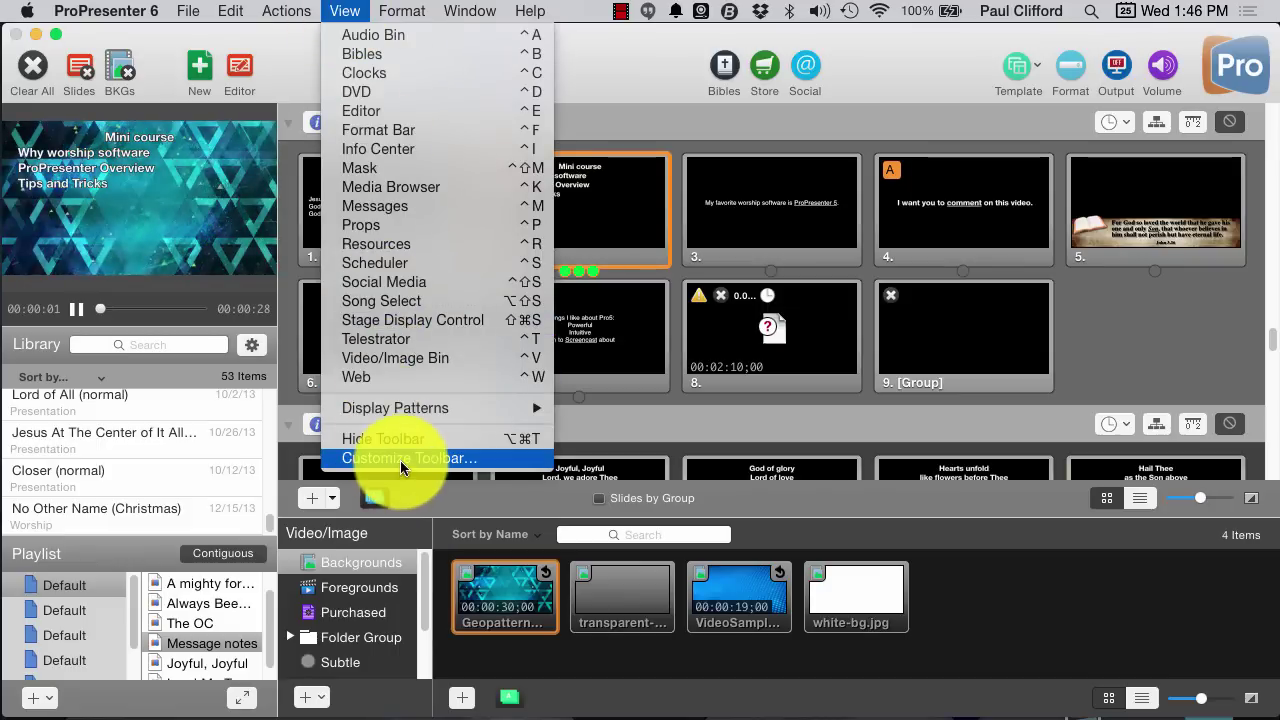
{"action": "left_click", "coordinate": [408, 270]}
{"action": "left_click", "coordinate": [419, 330]}
{"action": "left_click", "coordinate": [419, 332]}
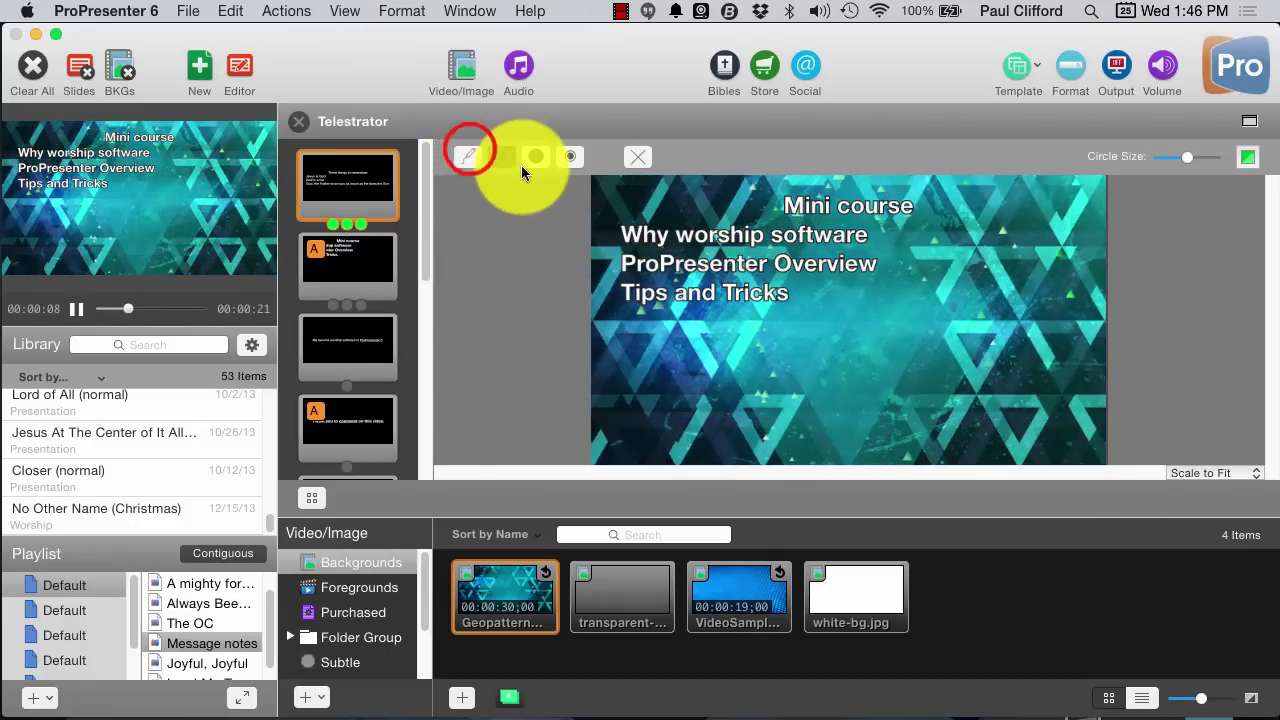
{"action": "left_click", "coordinate": [468, 152]}
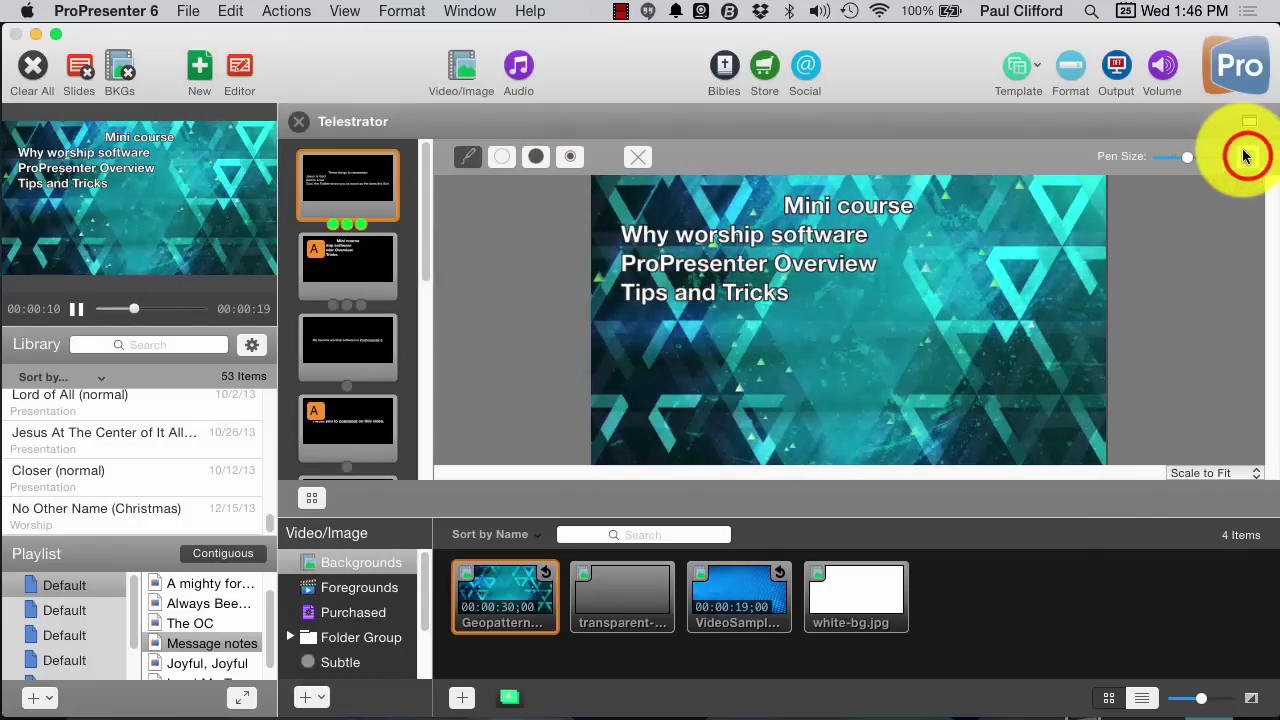
{"action": "left_click", "coordinate": [1248, 158]}
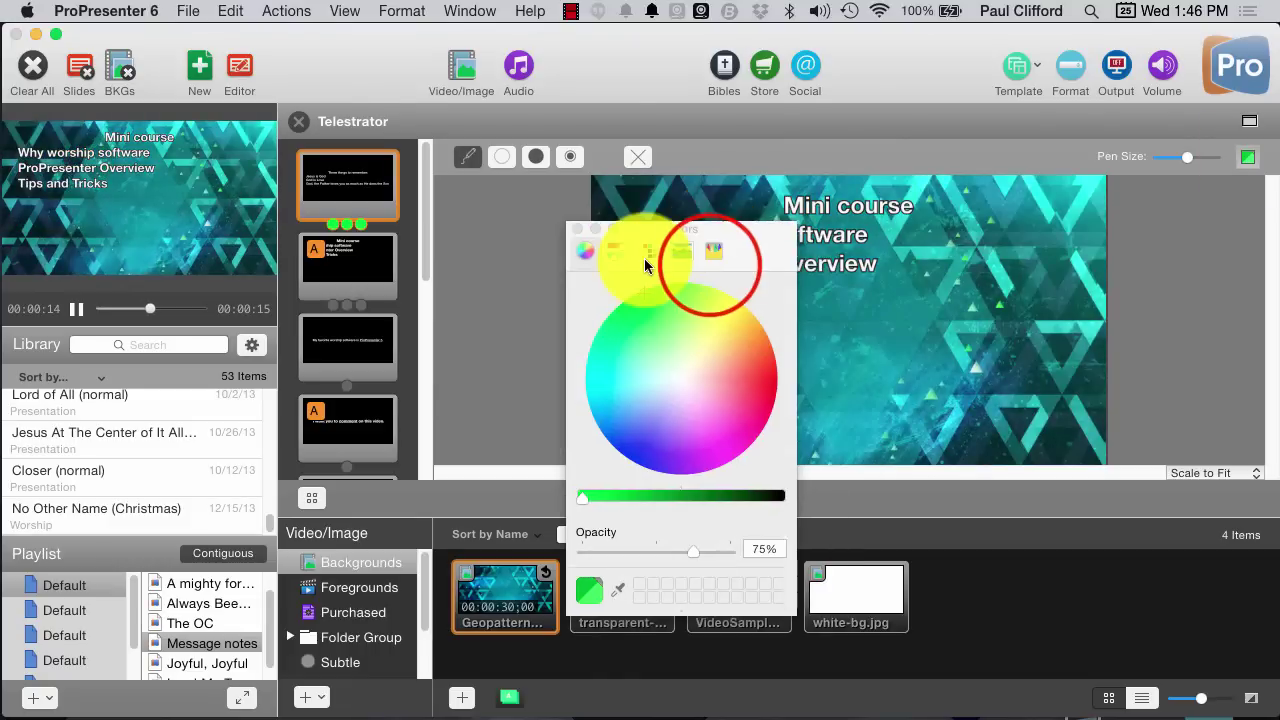
{"action": "left_click", "coordinate": [713, 251]}
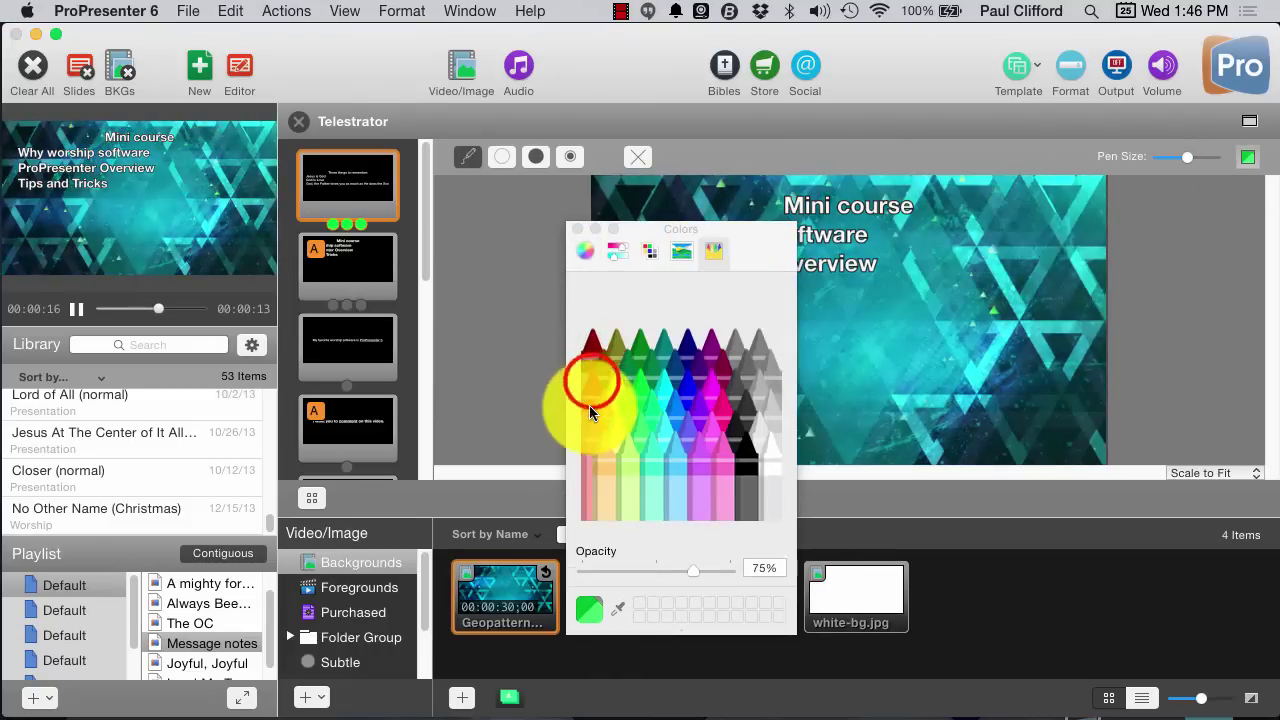
{"action": "left_click", "coordinate": [591, 380]}
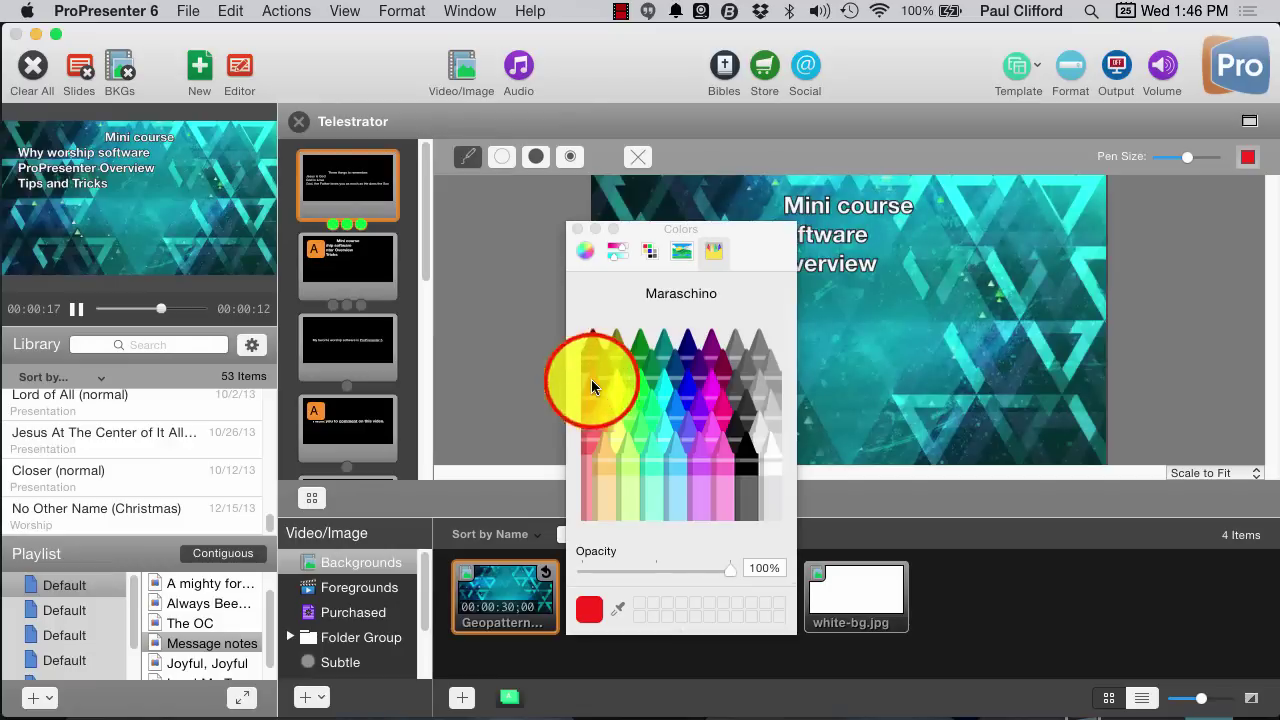
{"action": "left_click", "coordinate": [572, 228]}
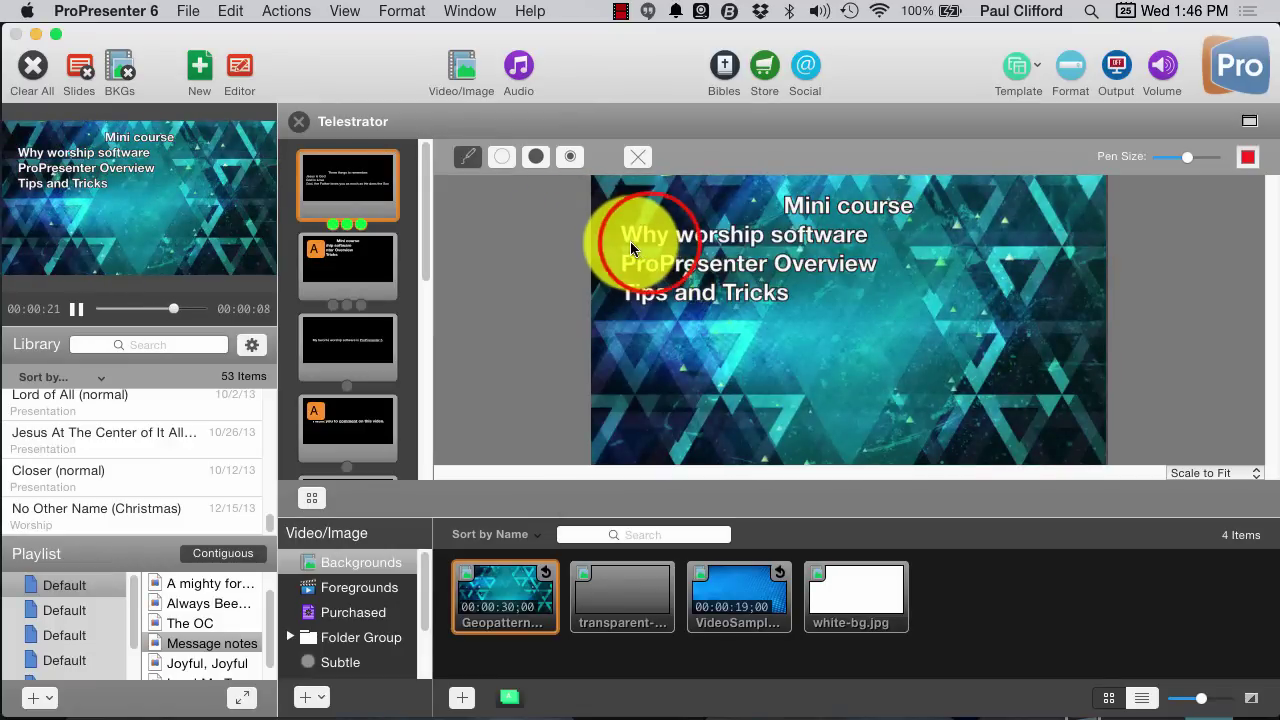
- Underline Why worship software, ProPresenter Overview and Tips and Tricks in red
{"action": "left_click_drag", "start_coordinate": [622, 240], "coordinate": [765, 240]}
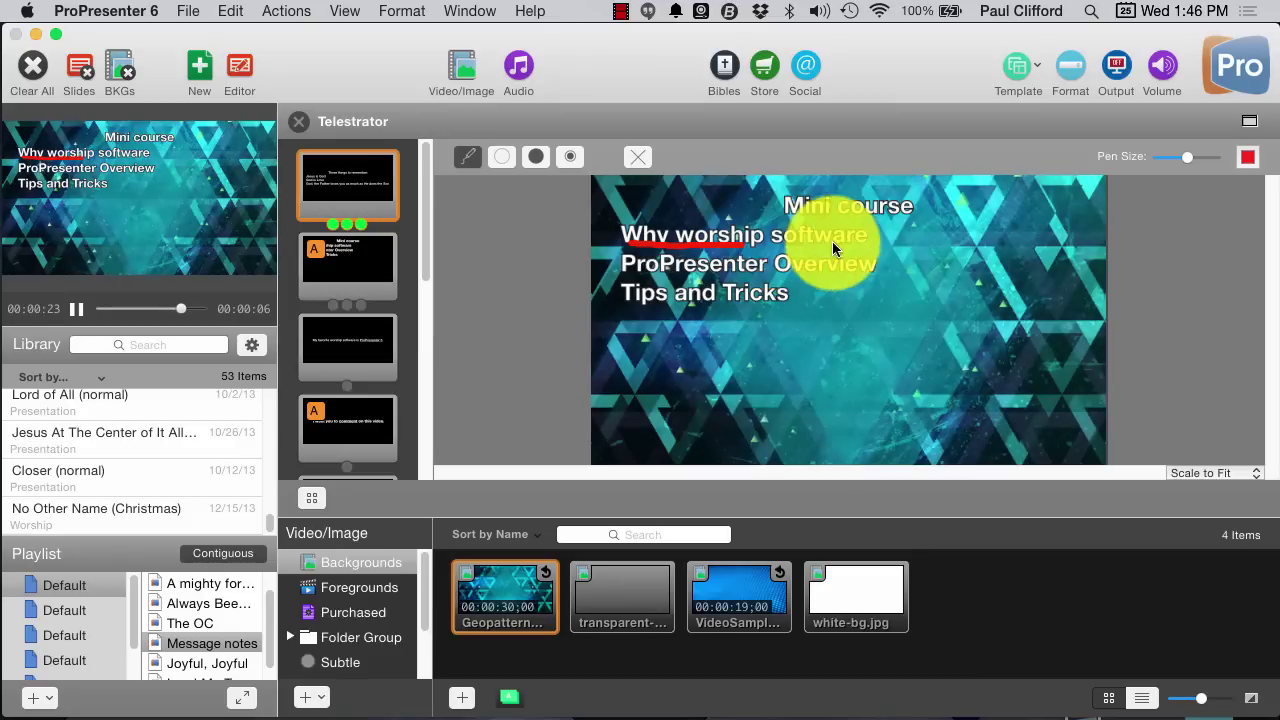
{"action": "left_click_drag", "start_coordinate": [848, 251], "coordinate": [862, 244]}
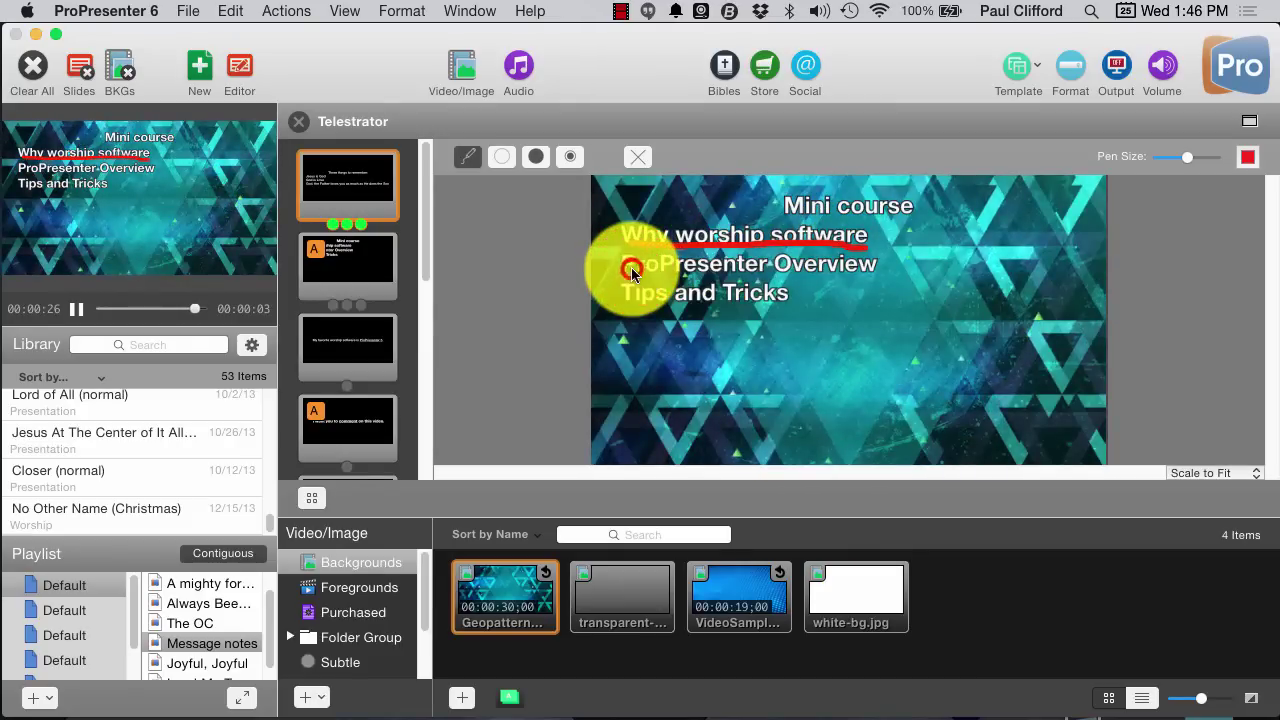
{"action": "left_click_drag", "start_coordinate": [631, 270], "coordinate": [887, 270]}
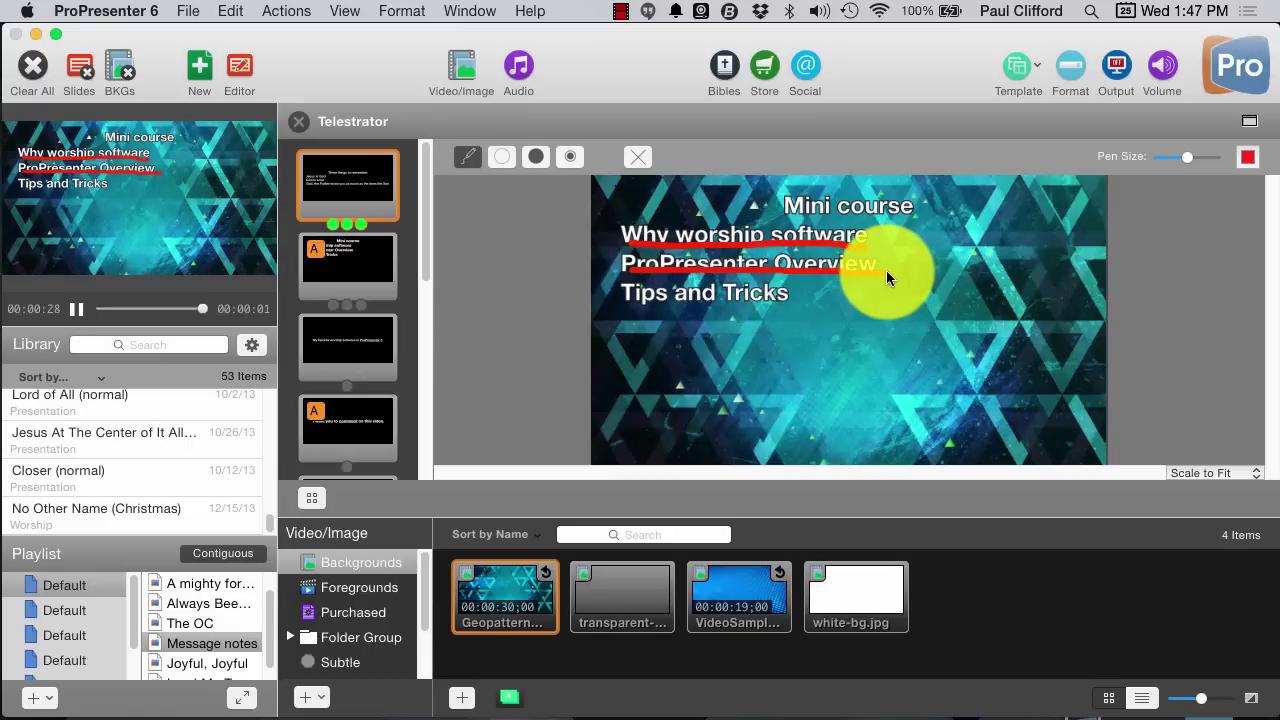
{"action": "left_click_drag", "start_coordinate": [617, 307], "coordinate": [776, 303]}
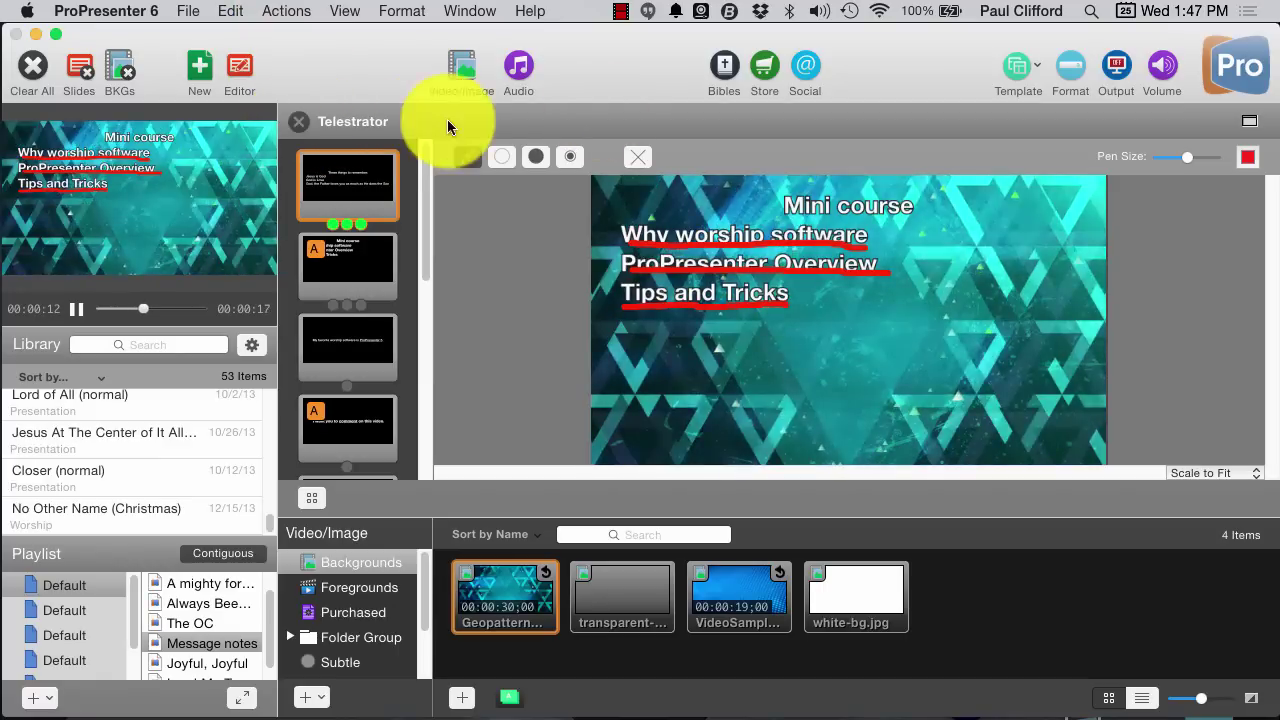
- Close the Telestrator, send slide 3 live, then return the Mini course slide to the output
{"action": "left_click", "coordinate": [299, 123]}
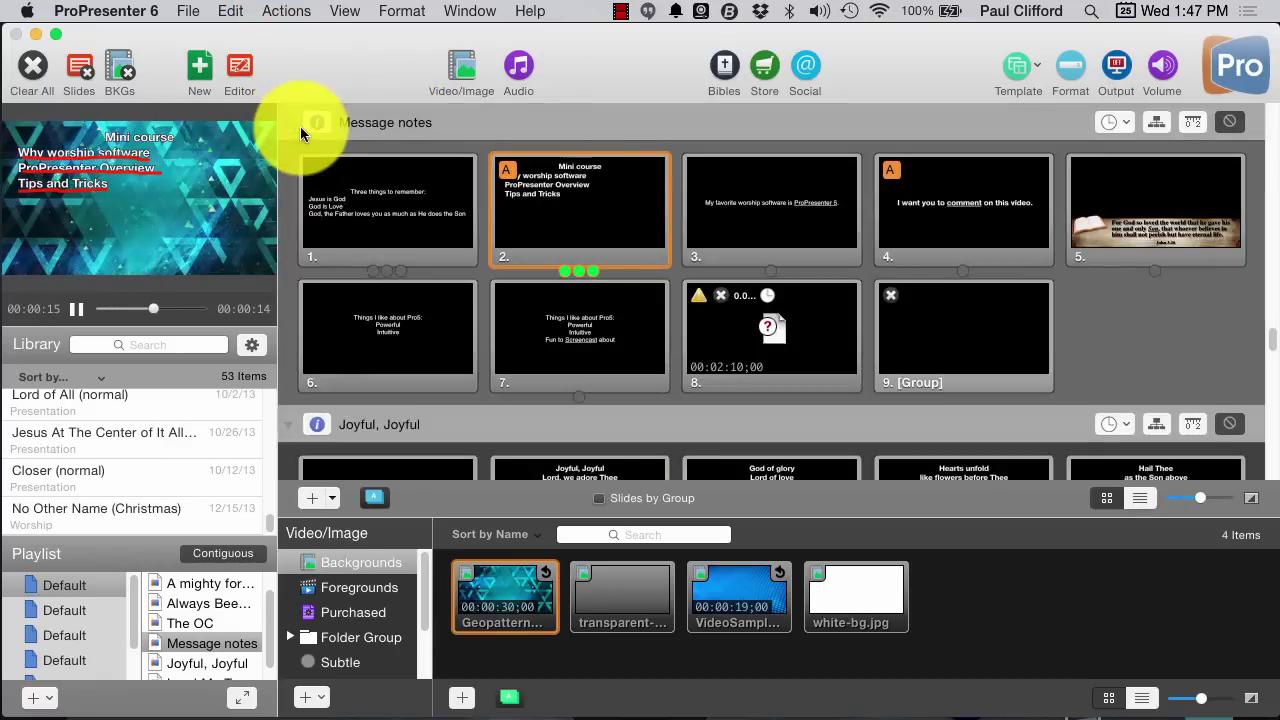
{"action": "left_click", "coordinate": [775, 207]}
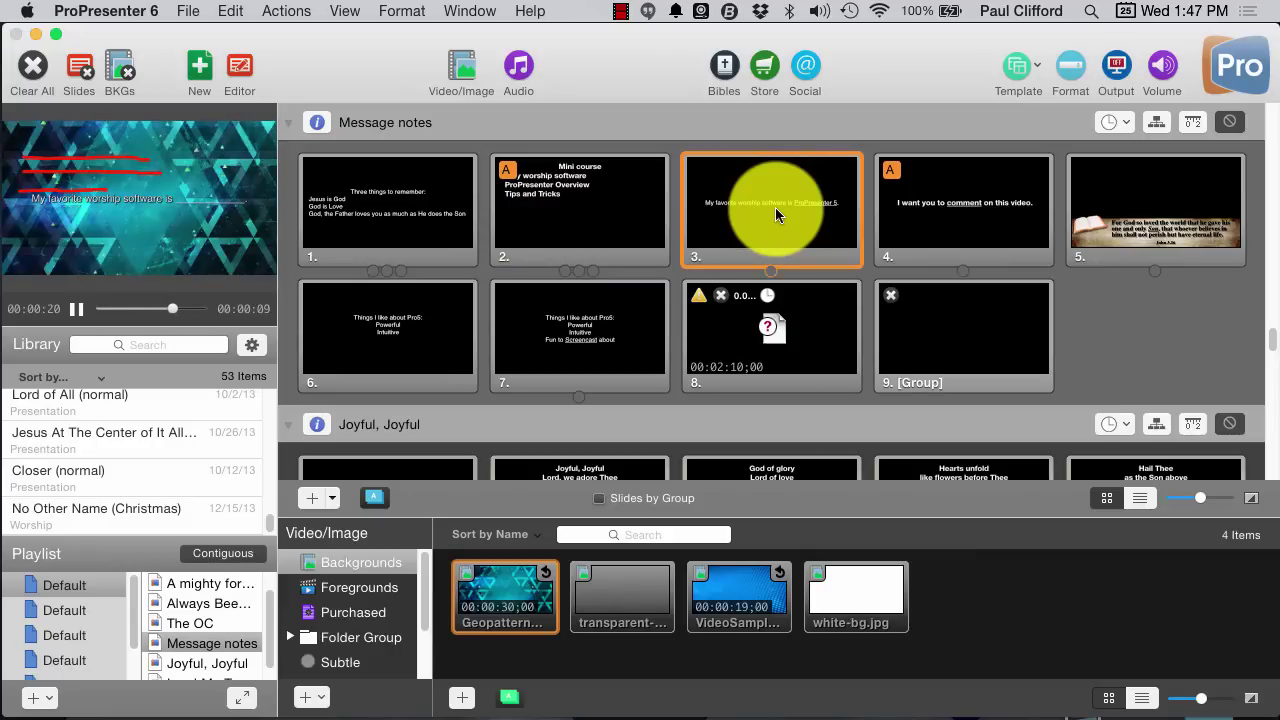
{"action": "left_click", "coordinate": [545, 212]}
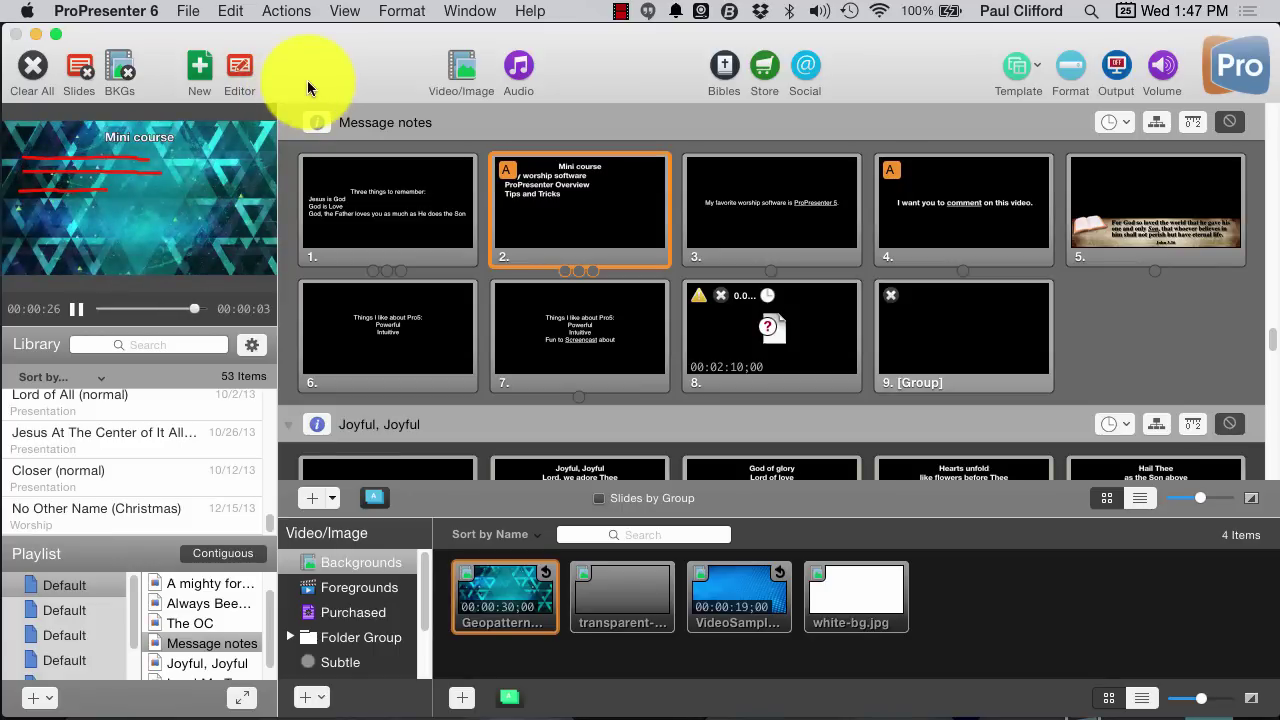
- Reopen the Telestrator, clear the underlines and step through to the 'I want you to comment' slide
{"action": "key", "text": "super+shift+t"}
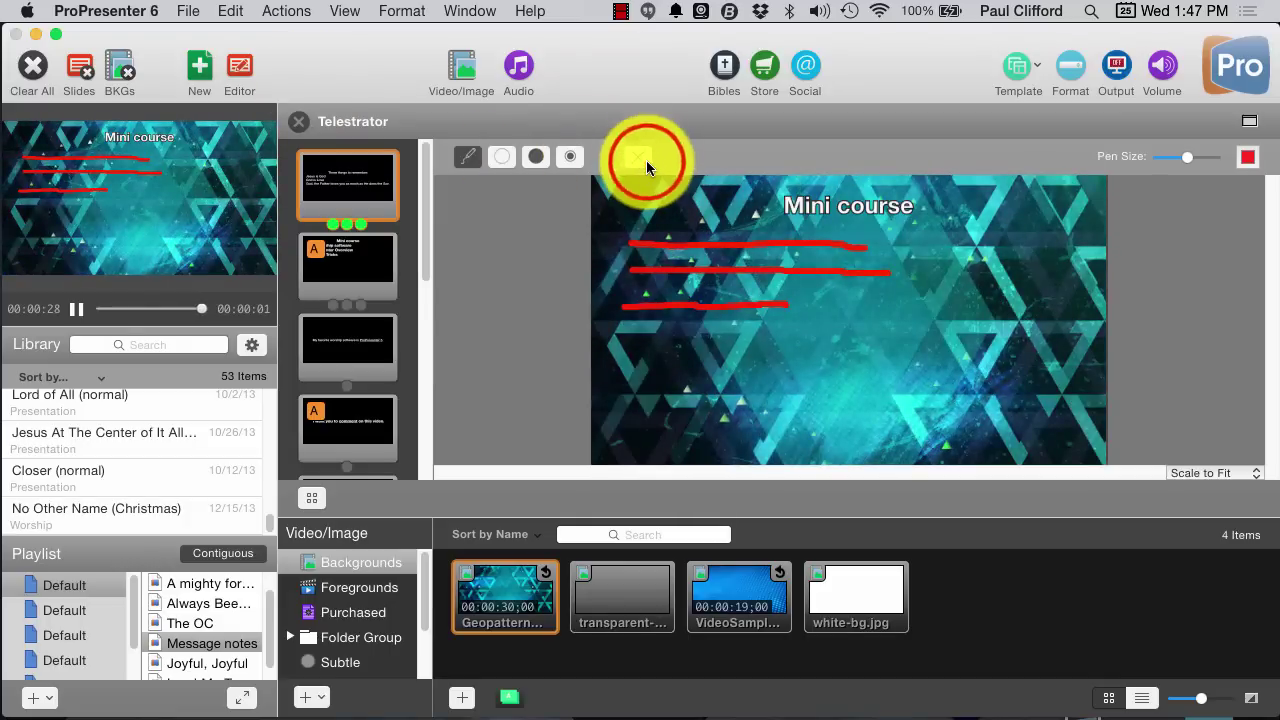
{"action": "left_click", "coordinate": [646, 163]}
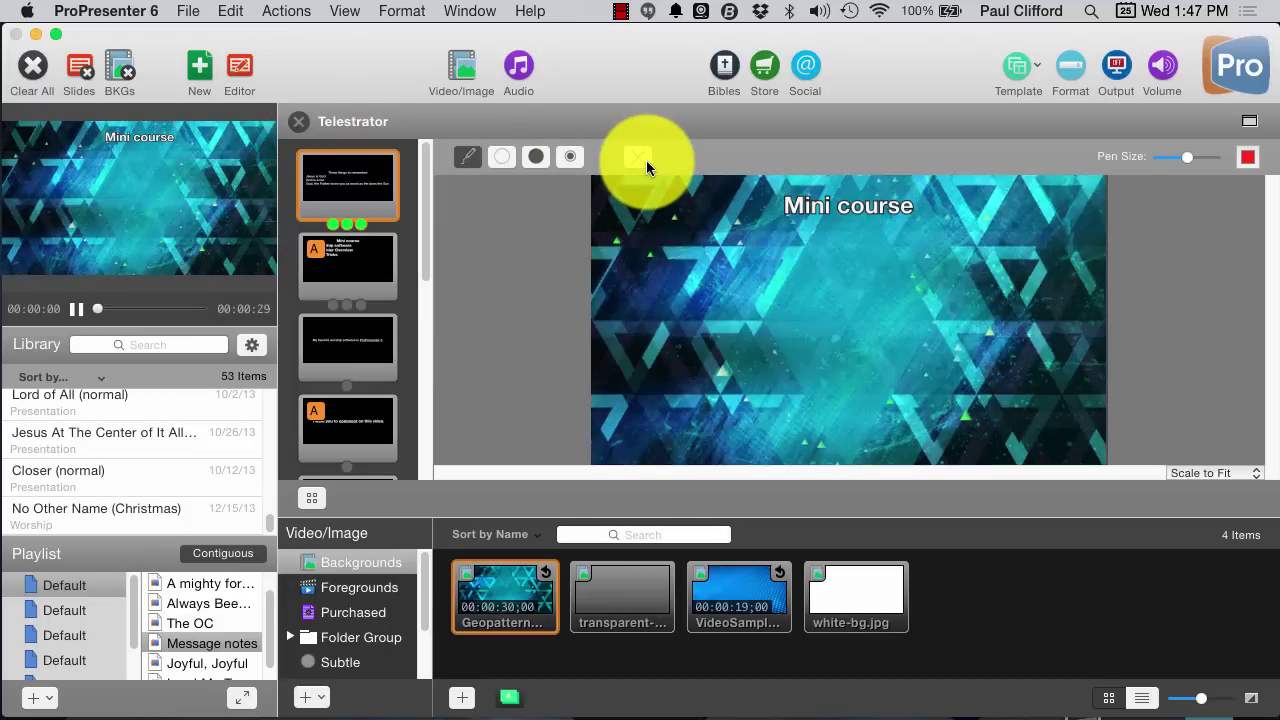
{"action": "left_click", "coordinate": [374, 262]}
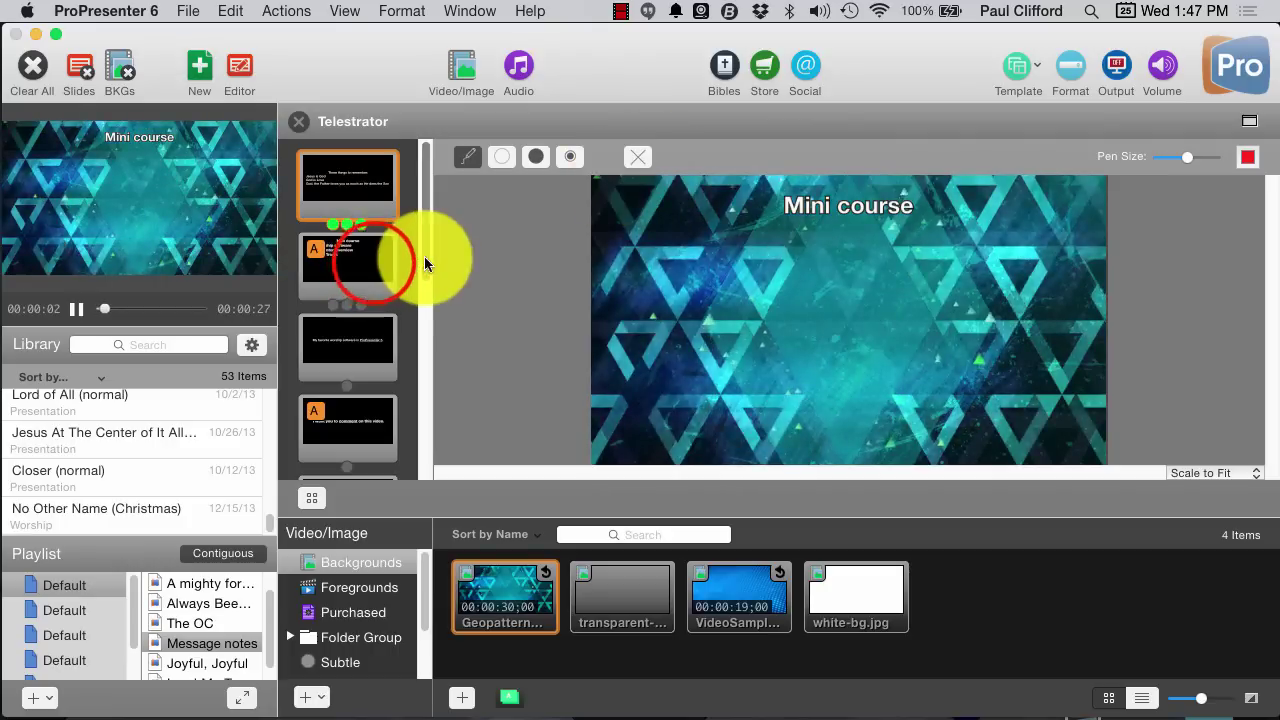
{"action": "left_click", "coordinate": [363, 326]}
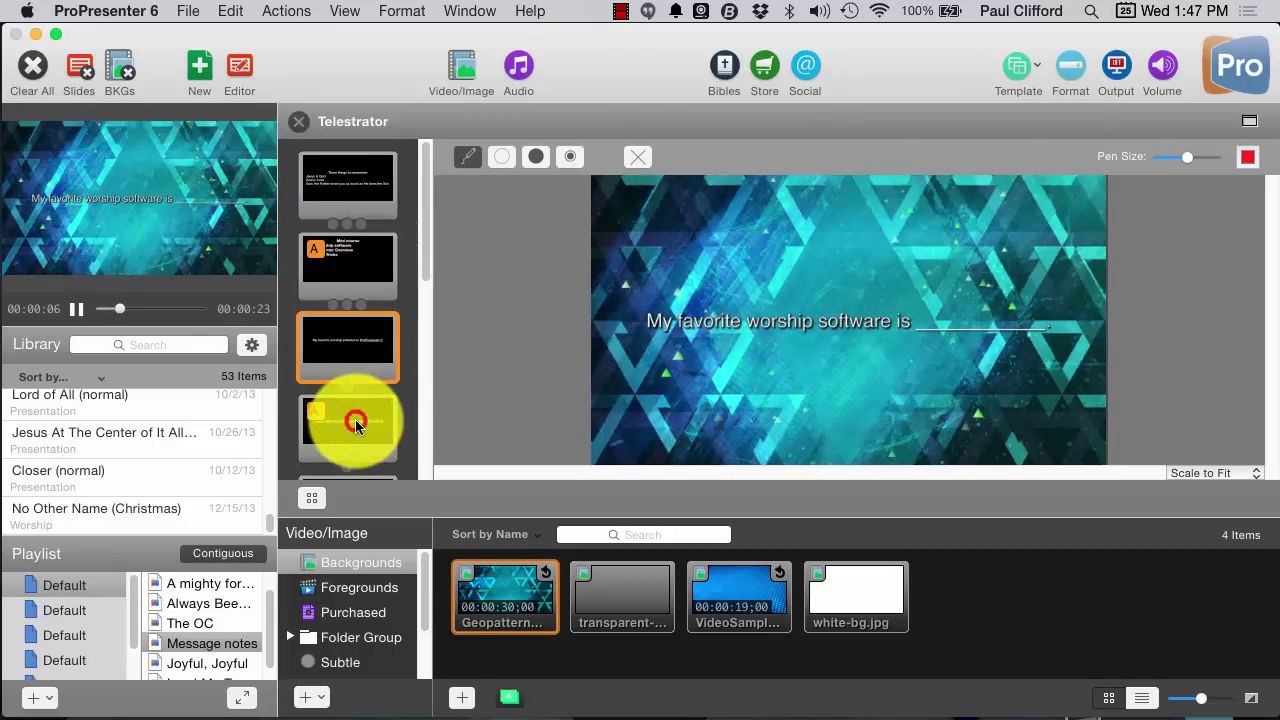
{"action": "left_click", "coordinate": [355, 419]}
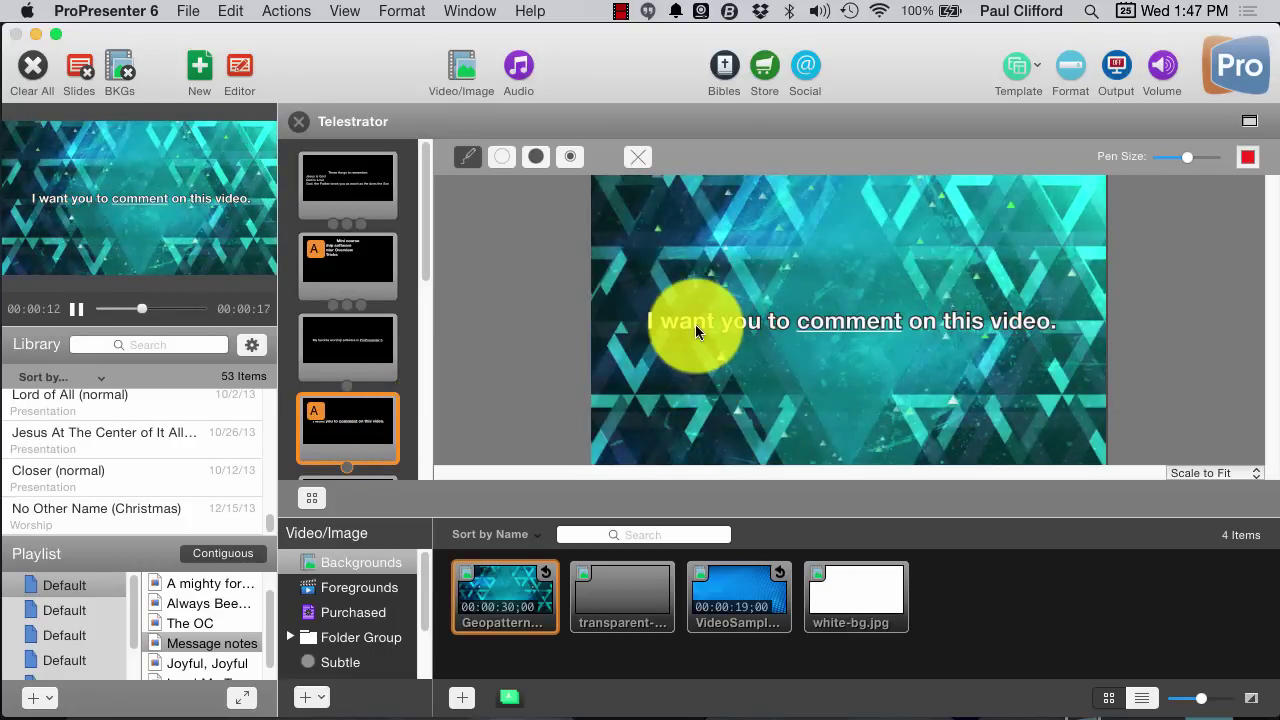
- Draw a red pen loop around the word comment, redrawing it once
{"action": "mouse_move", "coordinate": [815, 243]}
{"action": "left_mouse_down"}
{"action": "mouse_move", "coordinate": [772, 319]}
{"action": "mouse_move", "coordinate": [846, 324]}
{"action": "mouse_move", "coordinate": [820, 243]}
{"action": "left_mouse_up"}
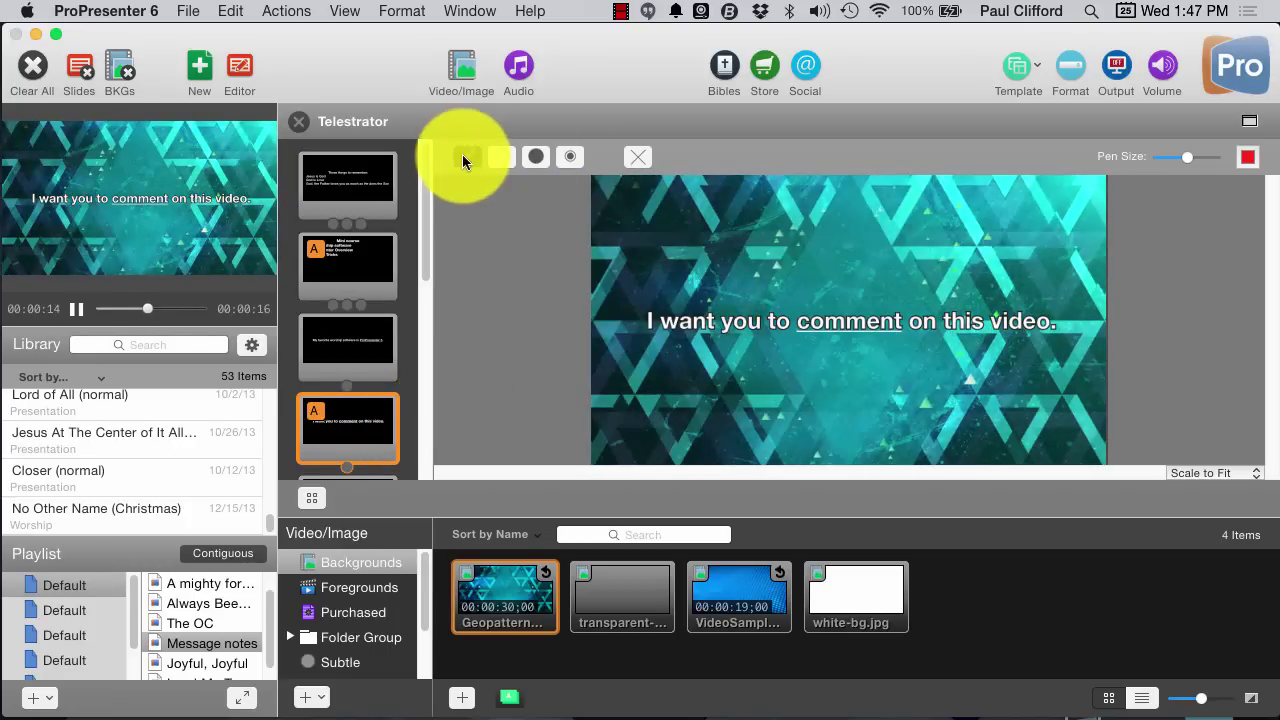
{"action": "mouse_move", "coordinate": [820, 382]}
{"action": "left_mouse_down"}
{"action": "mouse_move", "coordinate": [790, 305]}
{"action": "mouse_move", "coordinate": [896, 289]}
{"action": "mouse_move", "coordinate": [872, 293]}
{"action": "left_mouse_up"}
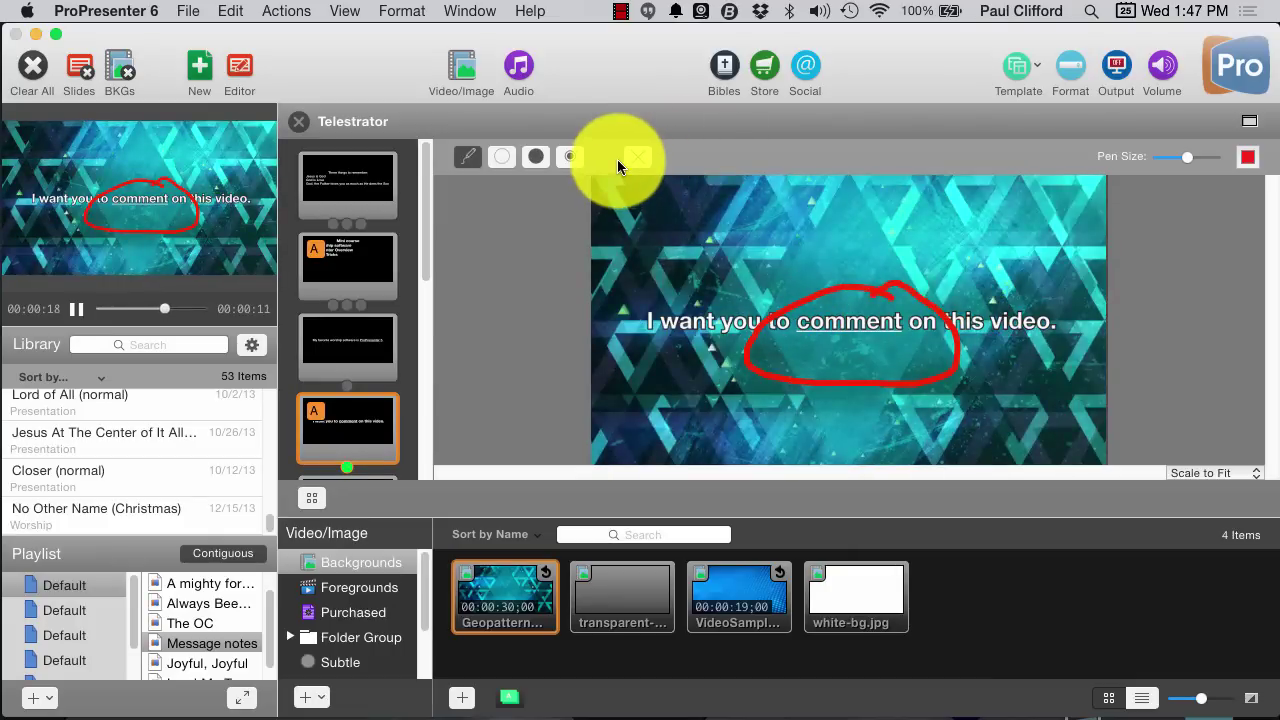
{"action": "left_click", "coordinate": [636, 156]}
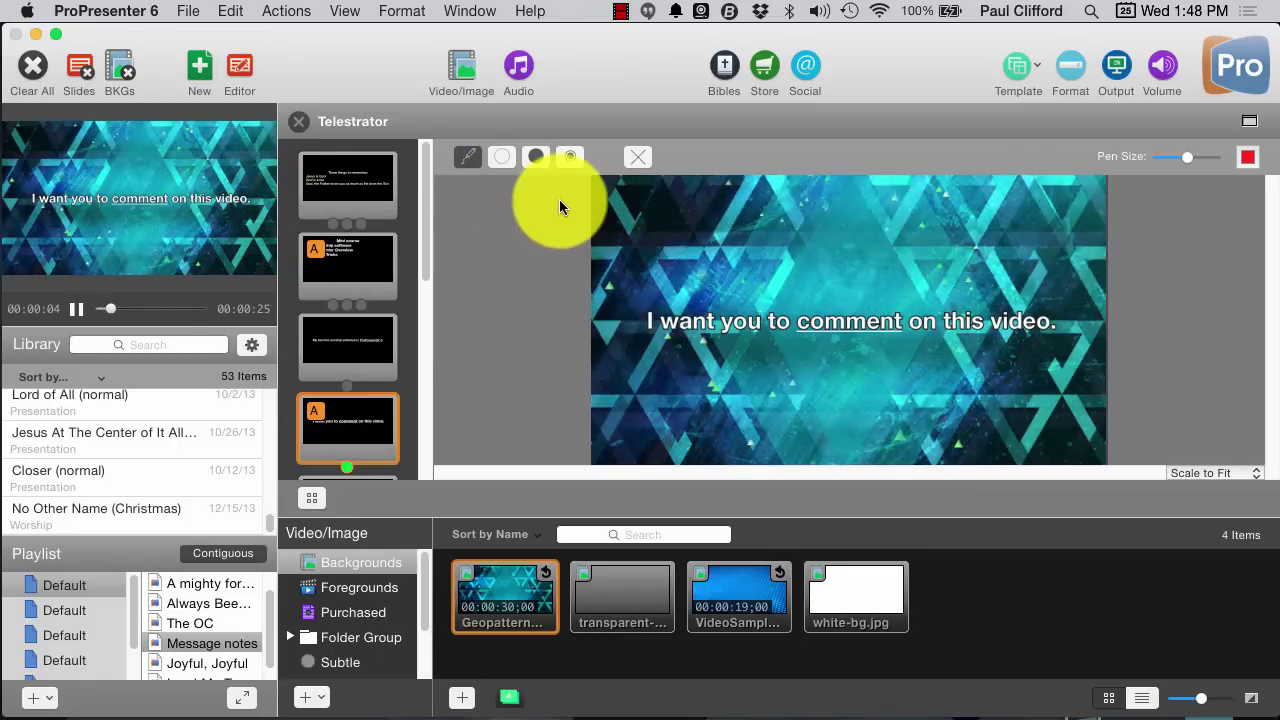
{"action": "mouse_move", "coordinate": [878, 298]}
{"action": "left_mouse_down"}
{"action": "mouse_move", "coordinate": [796, 308]}
{"action": "mouse_move", "coordinate": [807, 371]}
{"action": "left_mouse_up"}
{"action": "mouse_move", "coordinate": [898, 368]}
{"action": "left_mouse_down"}
{"action": "mouse_move", "coordinate": [891, 300]}
{"action": "mouse_move", "coordinate": [877, 289]}
{"action": "mouse_move", "coordinate": [849, 294]}
{"action": "mouse_move", "coordinate": [858, 308]}
{"action": "mouse_move", "coordinate": [860, 296]}
{"action": "mouse_move", "coordinate": [826, 302]}
{"action": "left_mouse_up"}
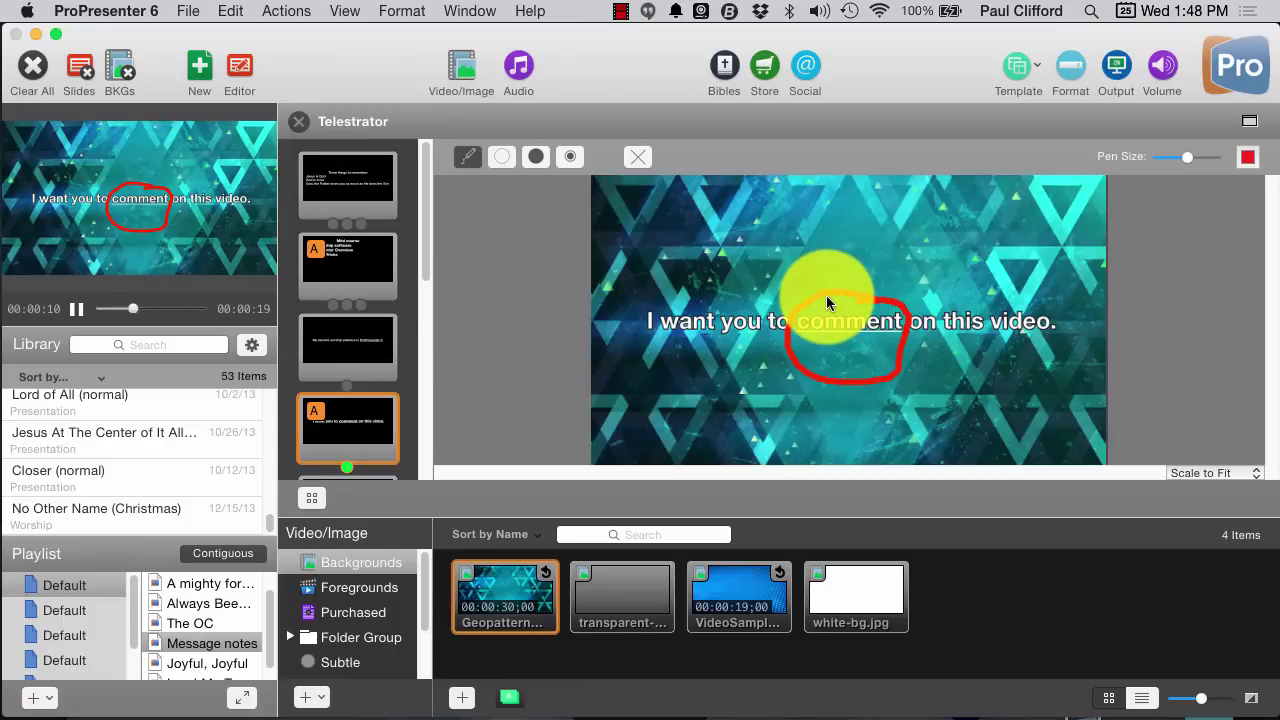
- Clear the red circle and spotlight the word comment on the live slide
{"action": "left_click", "coordinate": [566, 156]}
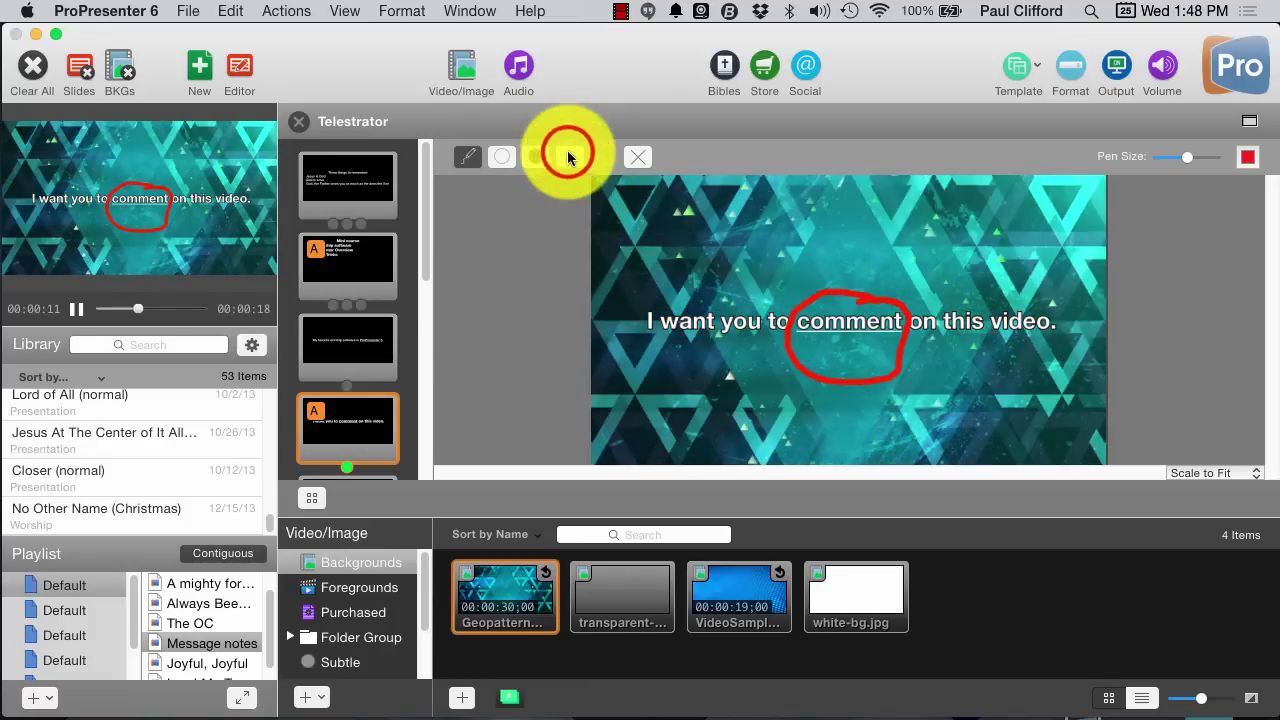
{"action": "left_click", "coordinate": [637, 157]}
{"action": "left_click", "coordinate": [538, 158]}
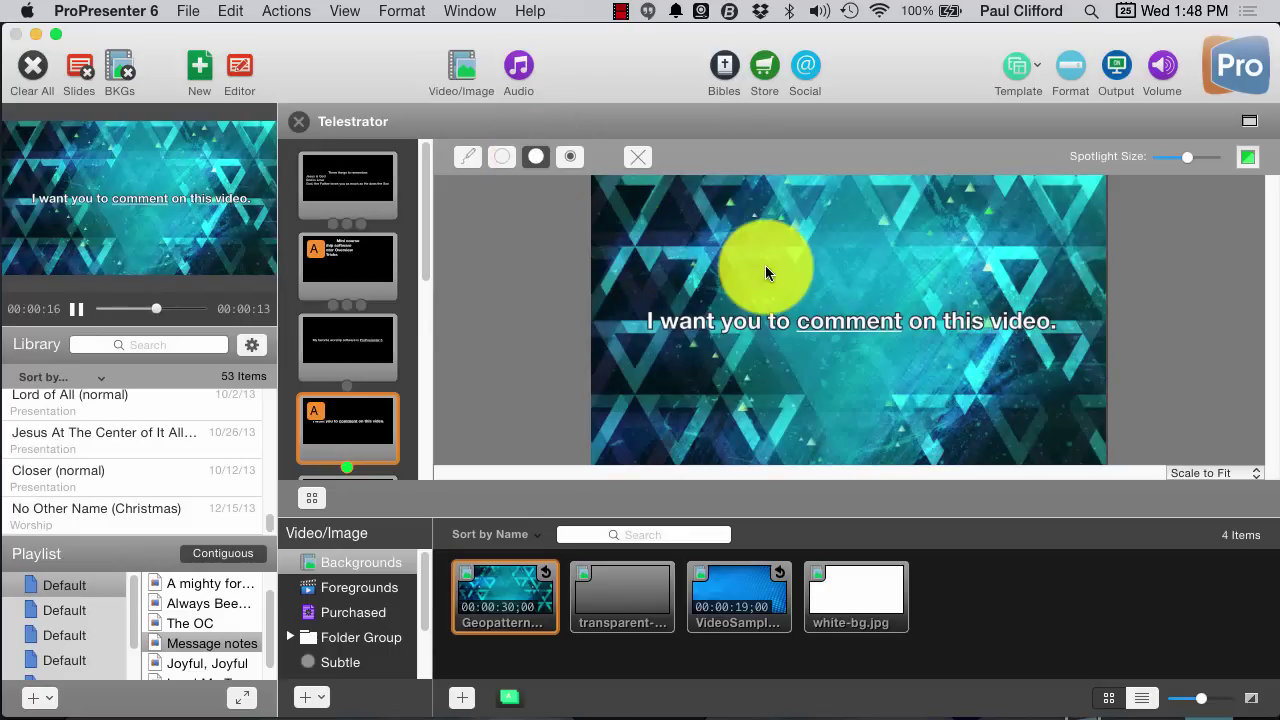
{"action": "left_click", "coordinate": [849, 322]}
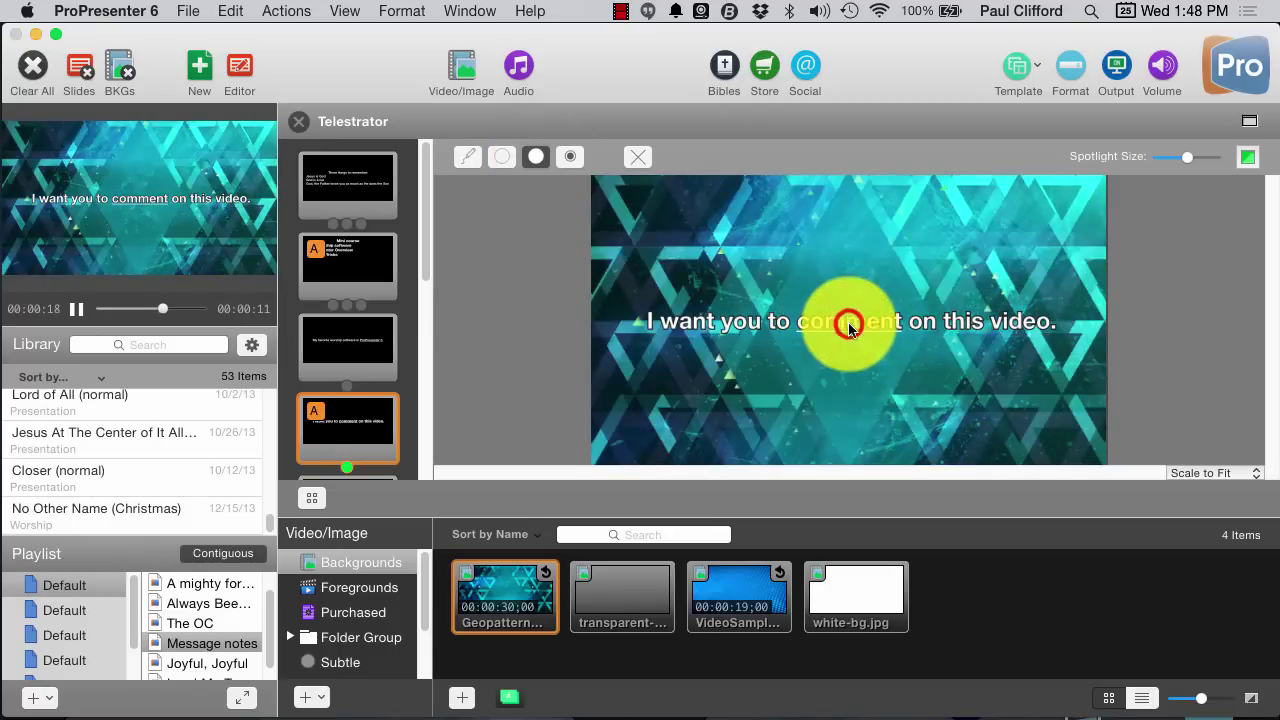
{"action": "left_click", "coordinate": [848, 324]}
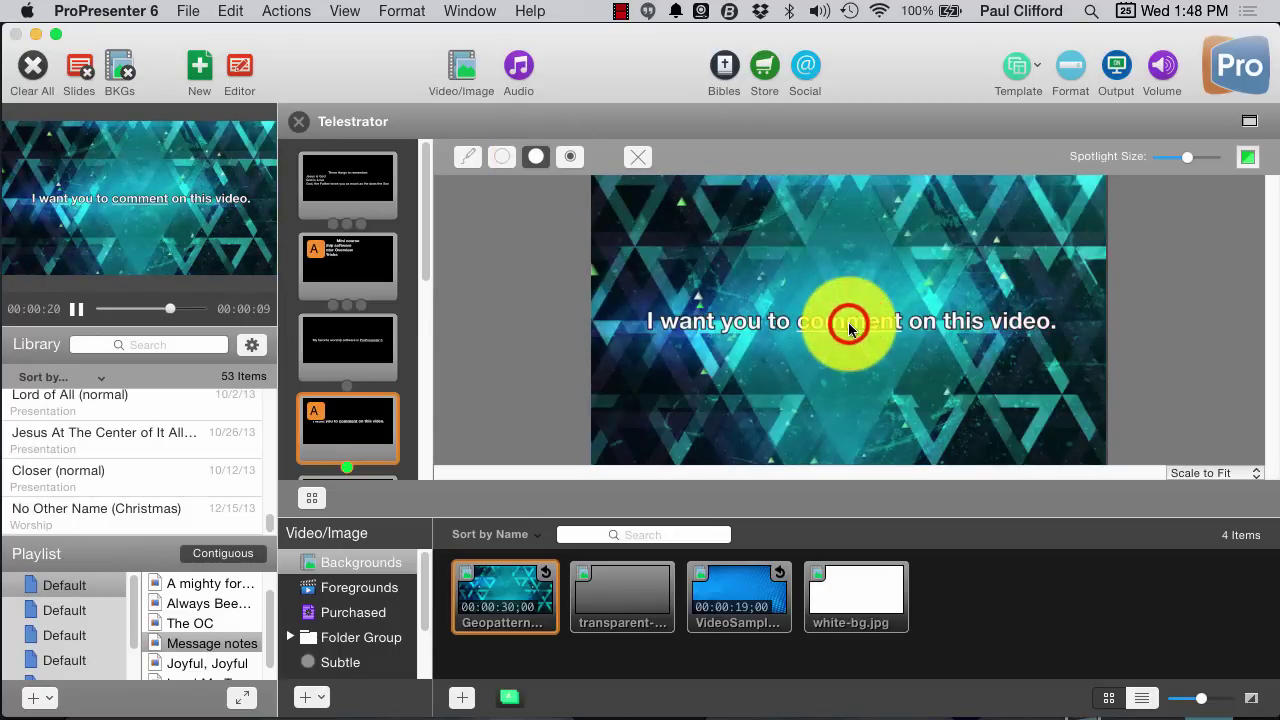
{"action": "left_click", "coordinate": [848, 322]}
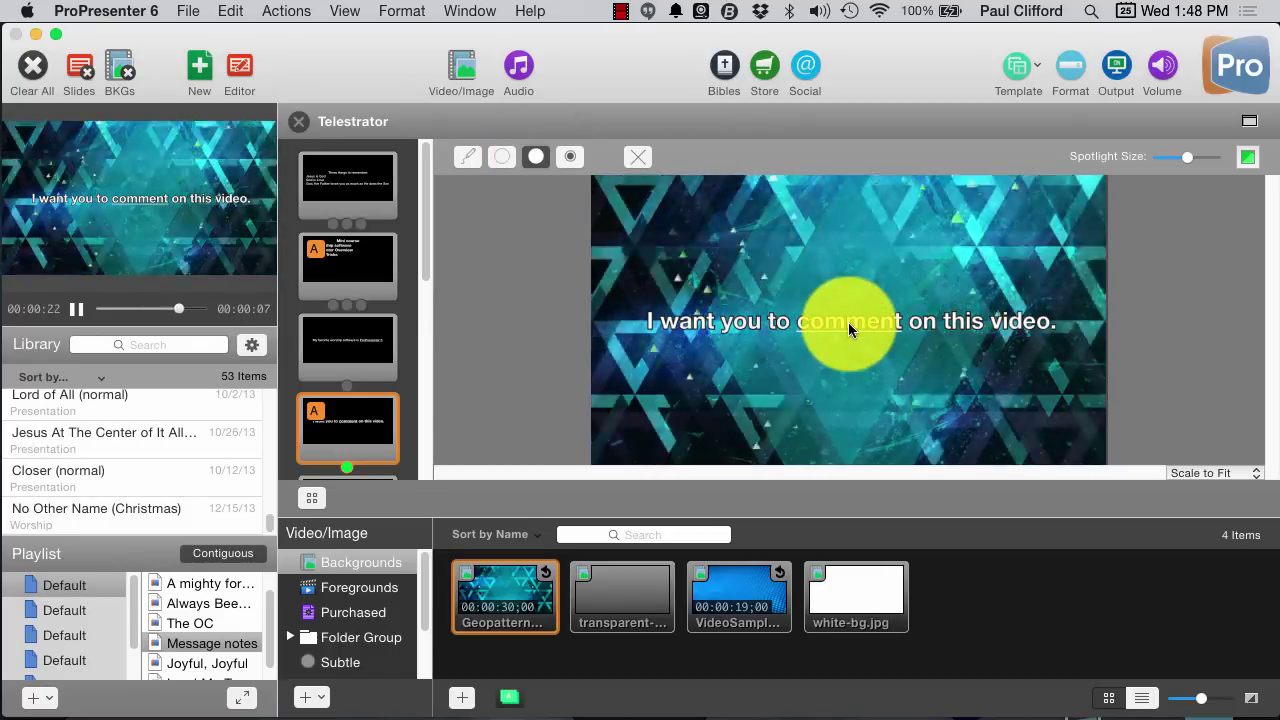
{"action": "left_click", "coordinate": [848, 322]}
{"action": "left_click", "coordinate": [848, 322]}
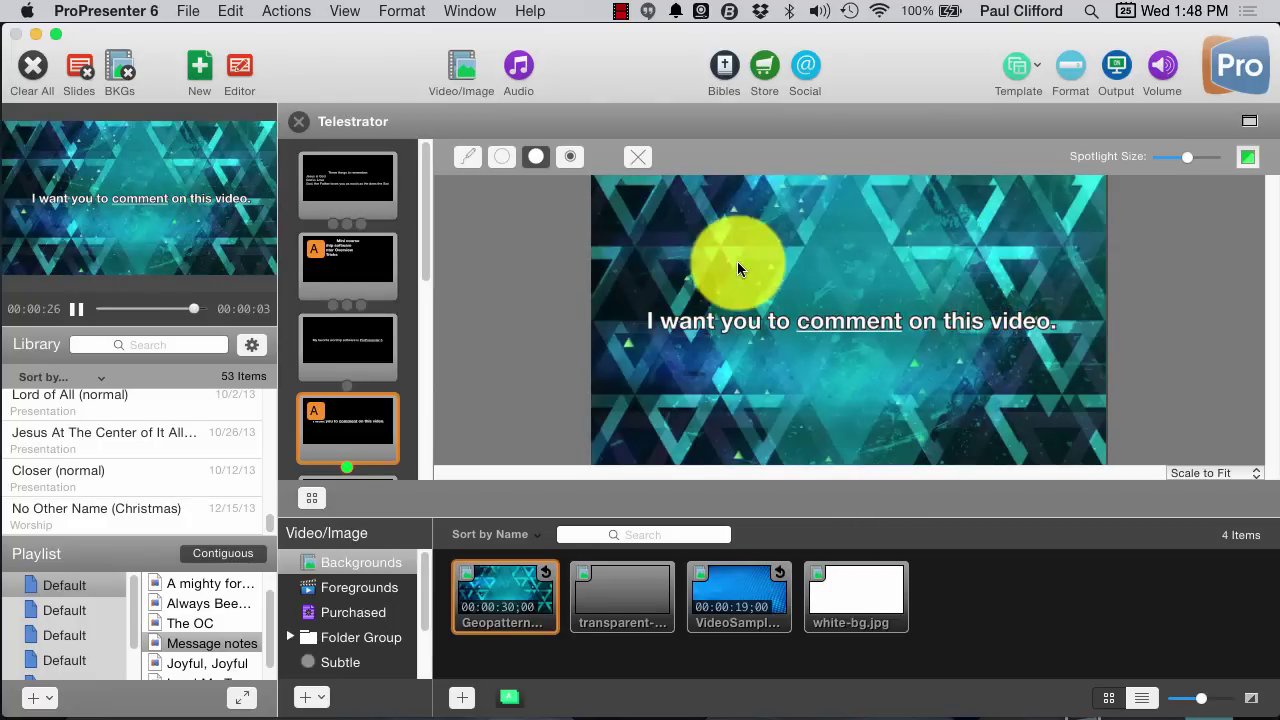
- Try the circle tool around comment, clearing each attempt
{"action": "left_click", "coordinate": [488, 157]}
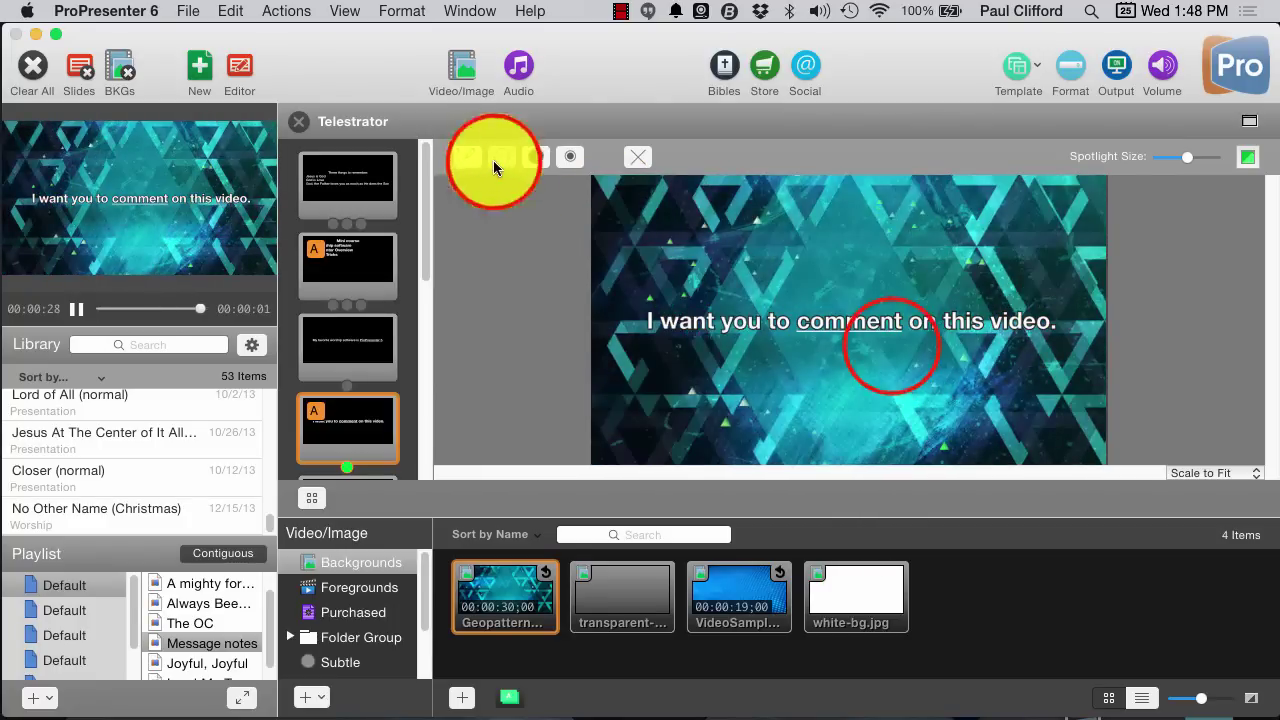
{"action": "left_click", "coordinate": [891, 344]}
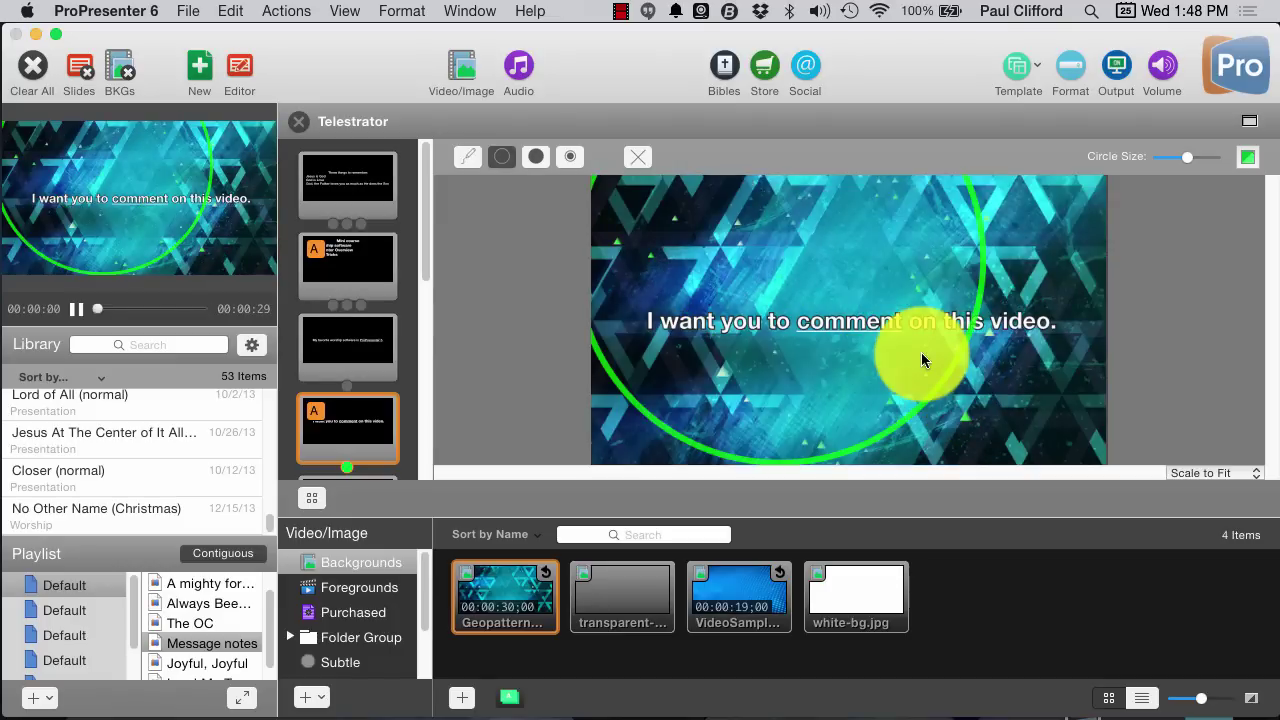
{"action": "left_click", "coordinate": [902, 320]}
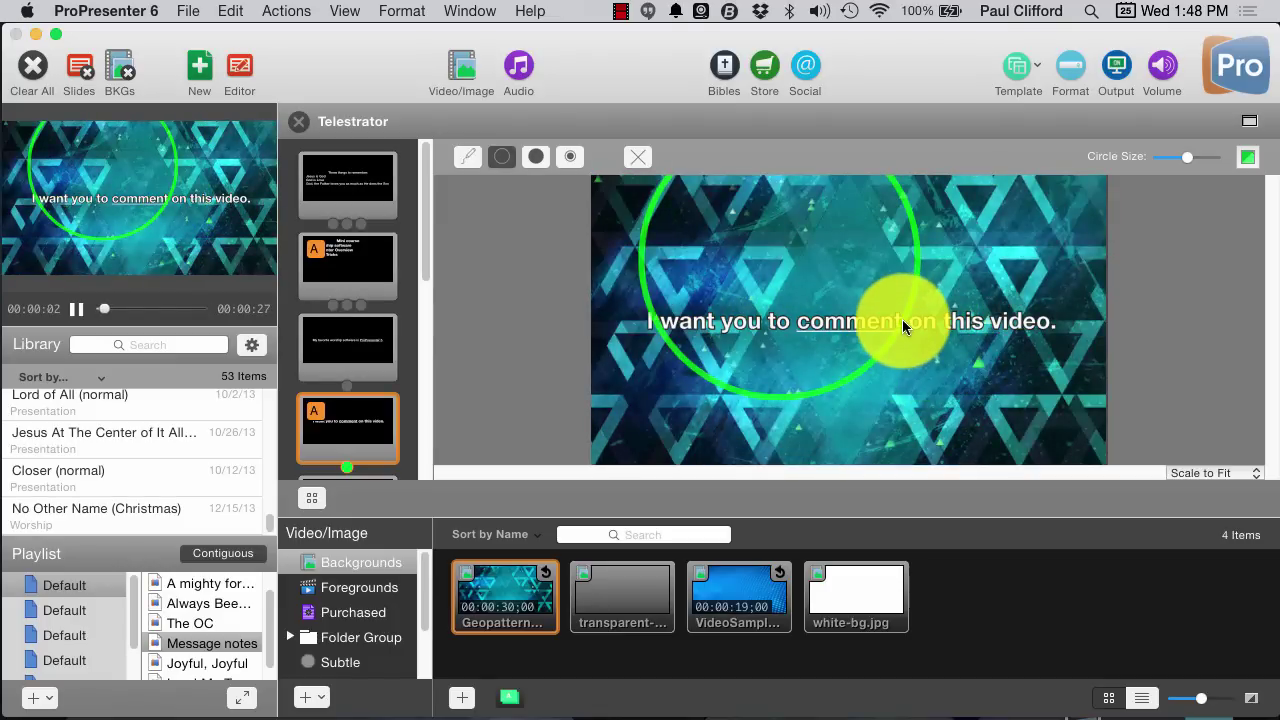
{"action": "left_click", "coordinate": [637, 157]}
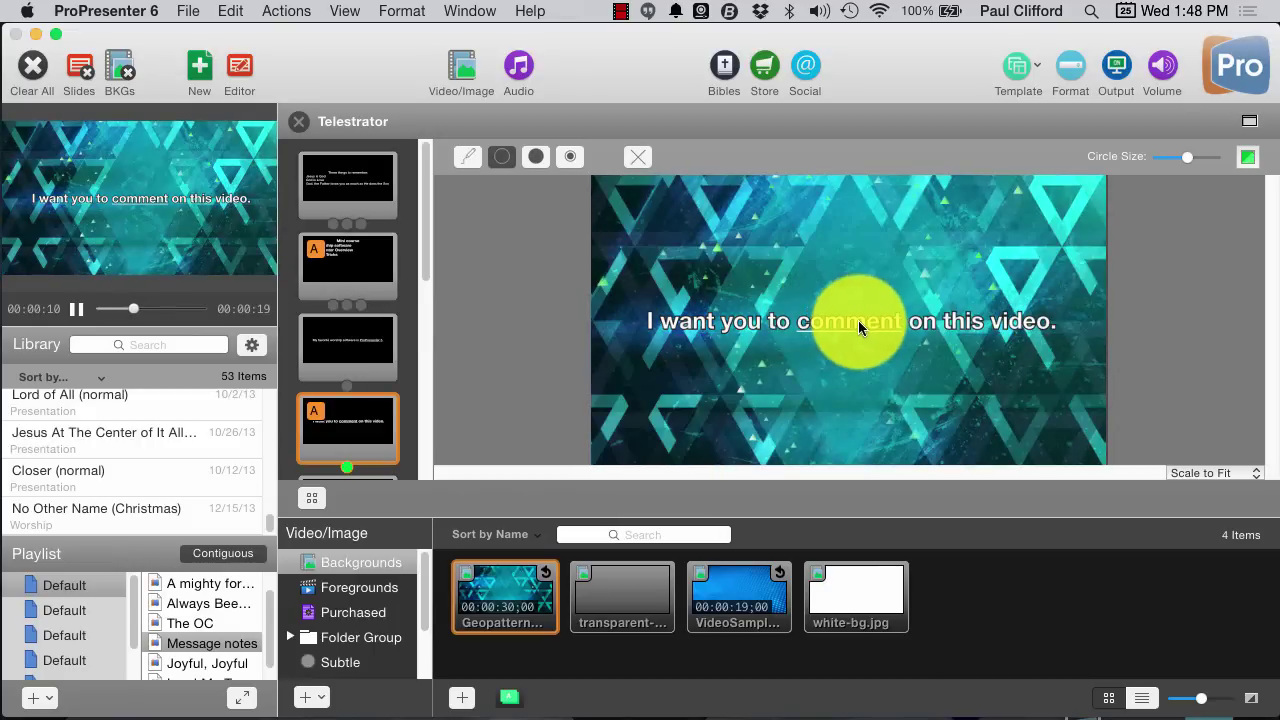
{"action": "left_click", "coordinate": [848, 321]}
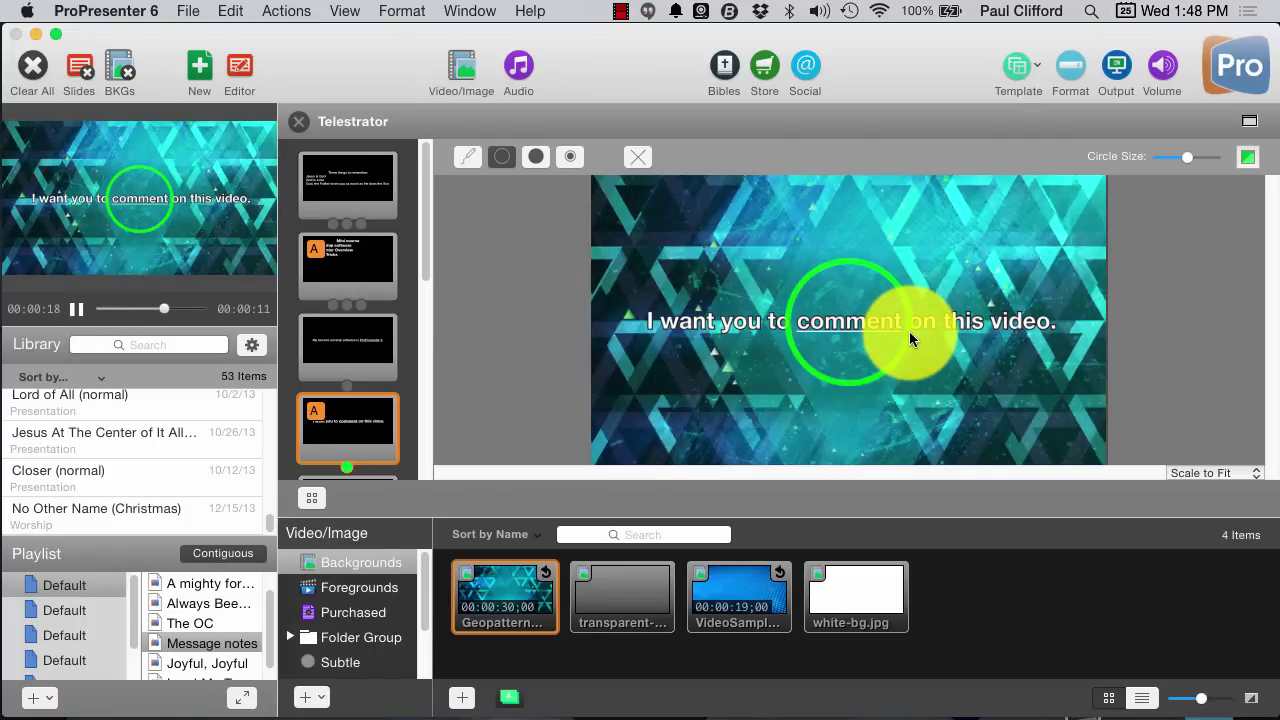
{"action": "left_click", "coordinate": [640, 160]}
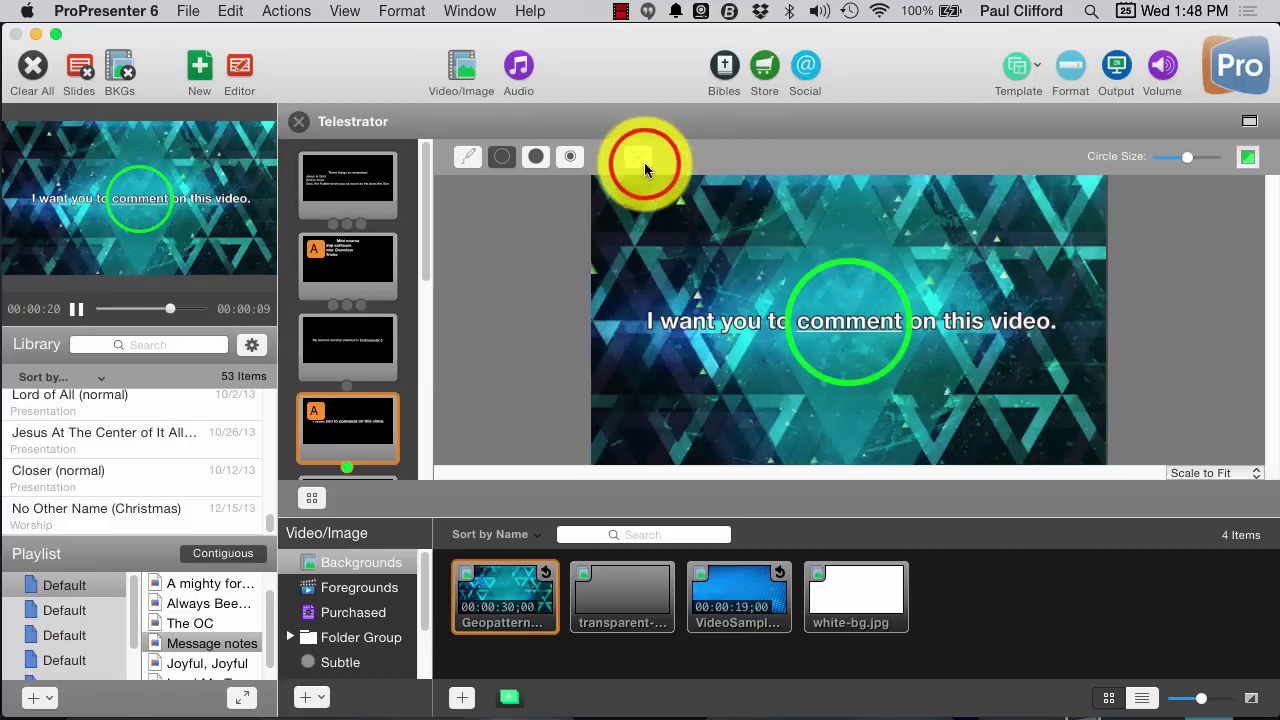
{"action": "left_click", "coordinate": [644, 162]}
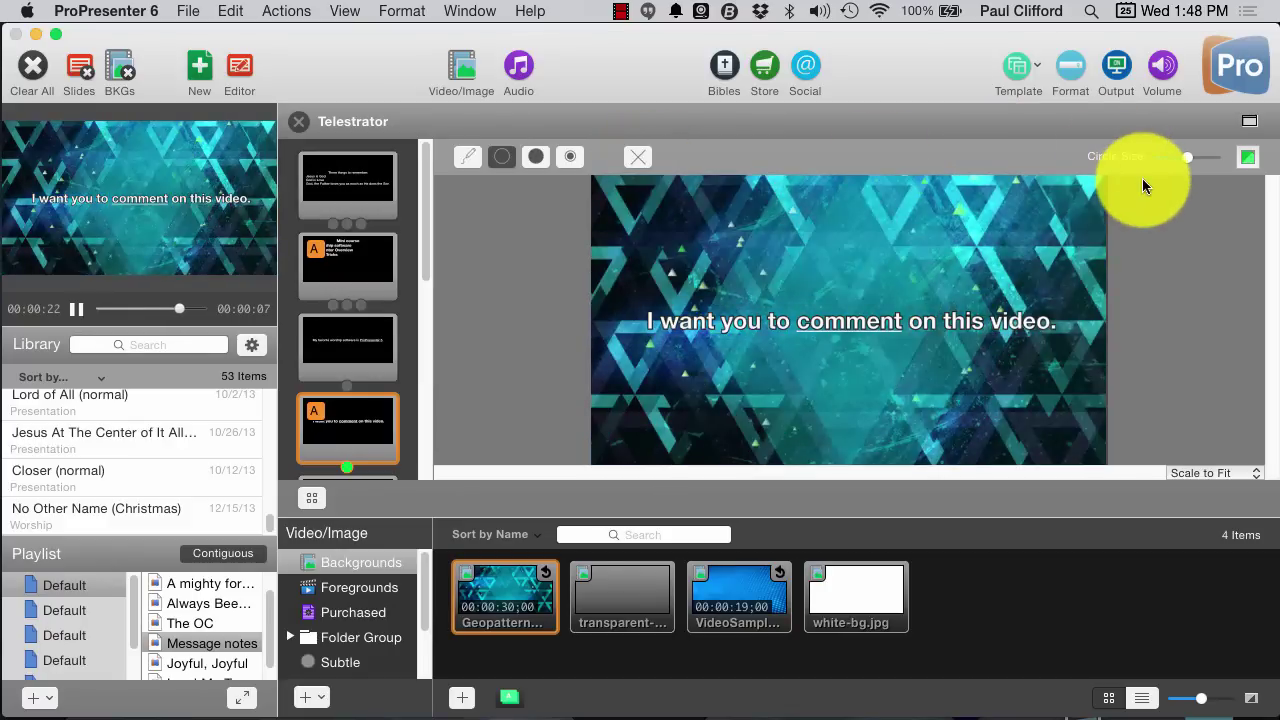
- Max out Circle Size, ring comment with a large green circle, then reset the size to minimum
{"action": "left_click", "coordinate": [1186, 155]}
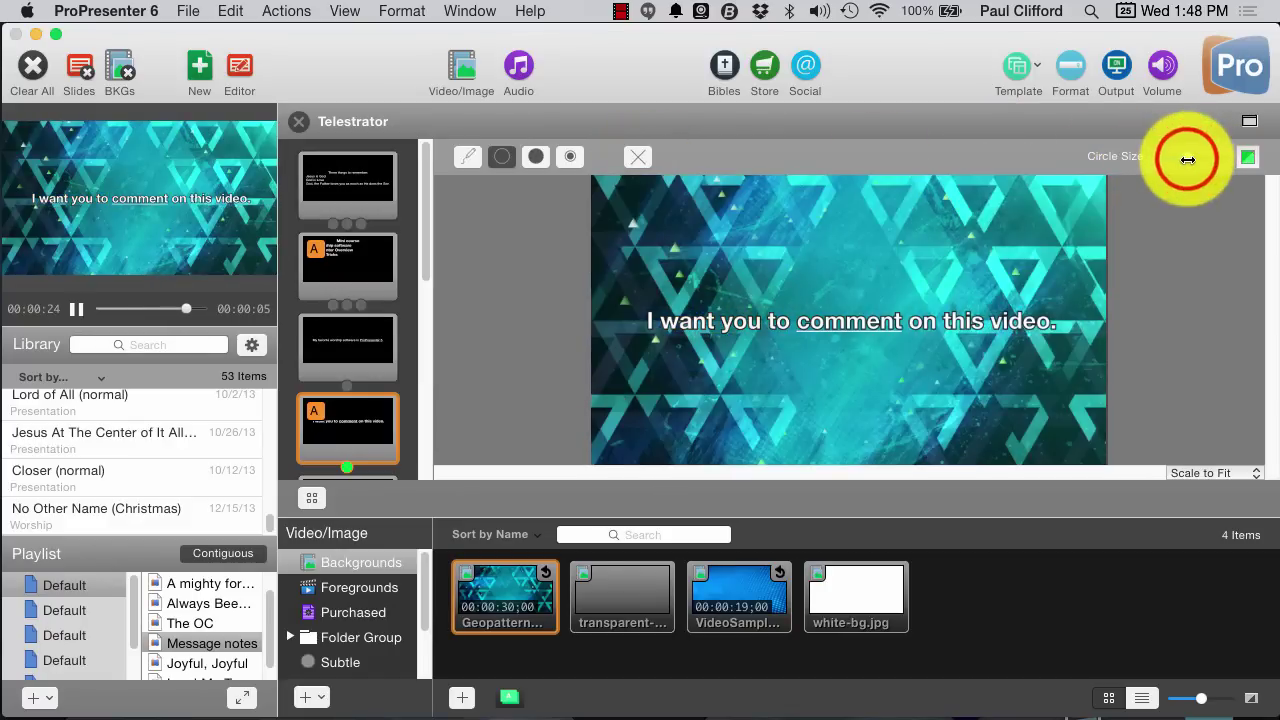
{"action": "left_click", "coordinate": [829, 316]}
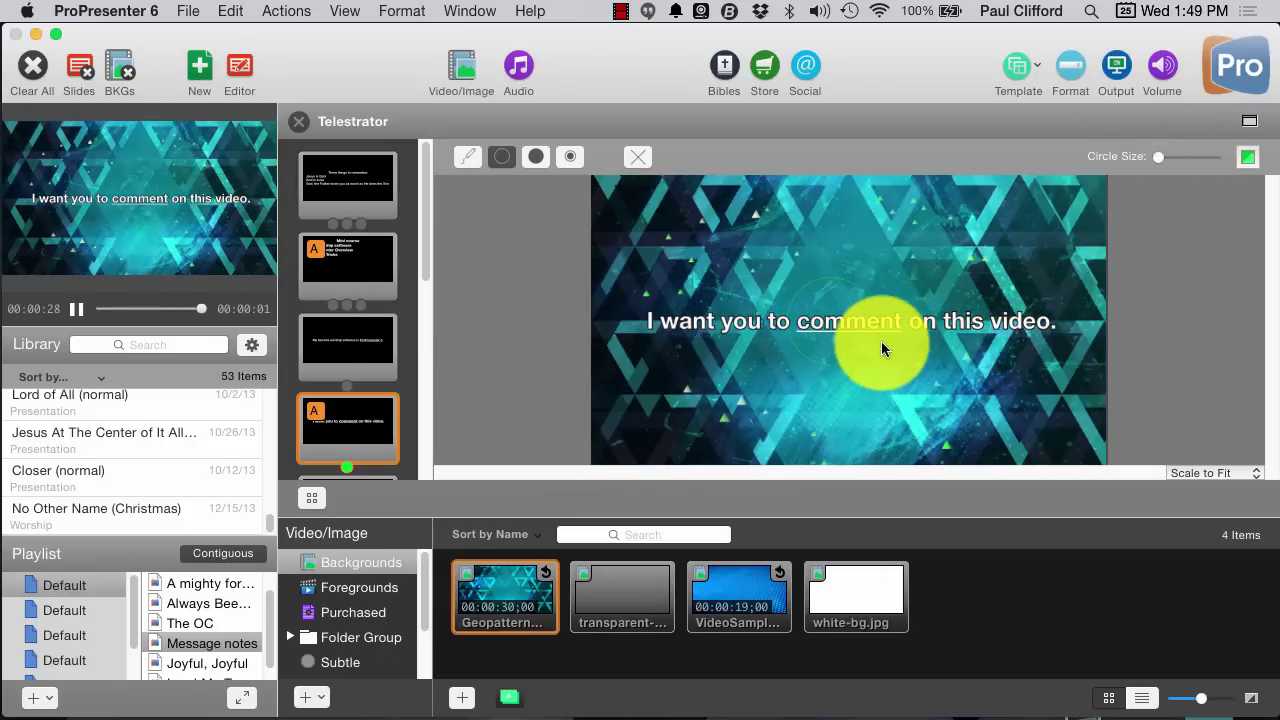
{"action": "left_click", "coordinate": [1145, 166]}
{"action": "left_click_drag", "start_coordinate": [1145, 172], "coordinate": [1214, 157]}
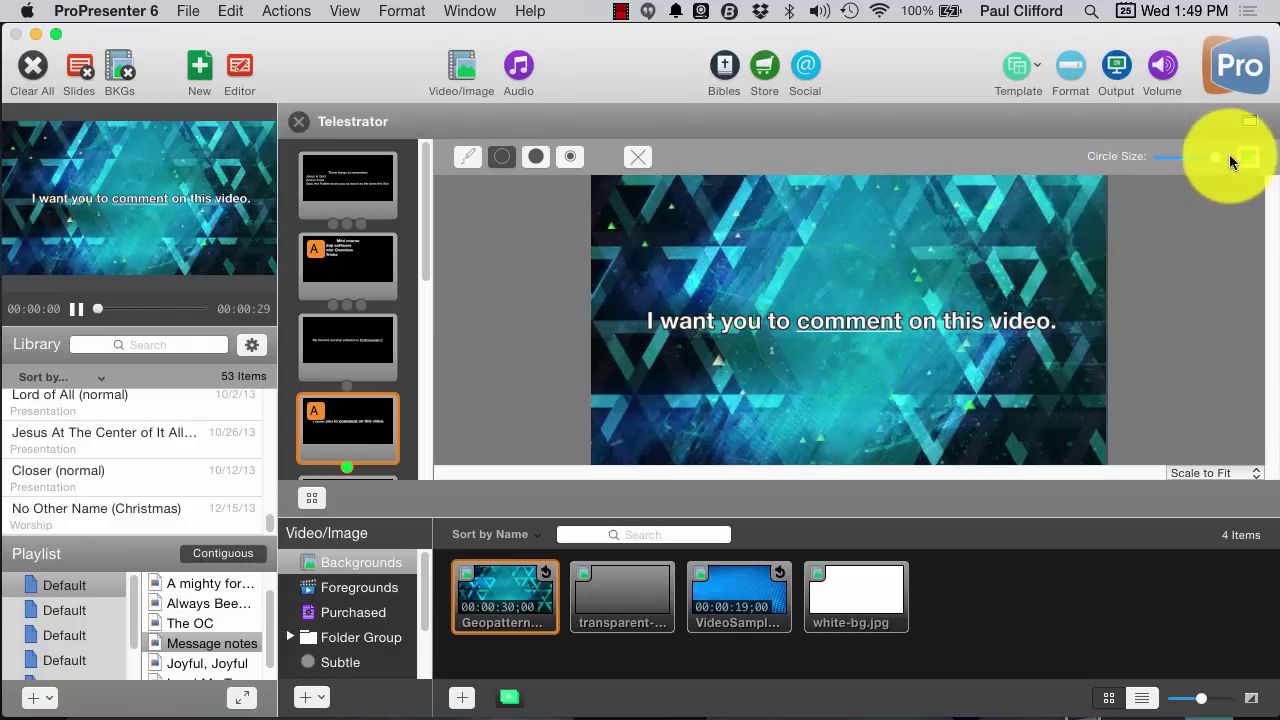
{"action": "left_click", "coordinate": [637, 156]}
{"action": "left_click", "coordinate": [854, 343]}
{"action": "left_click_drag", "start_coordinate": [854, 343], "coordinate": [875, 319]}
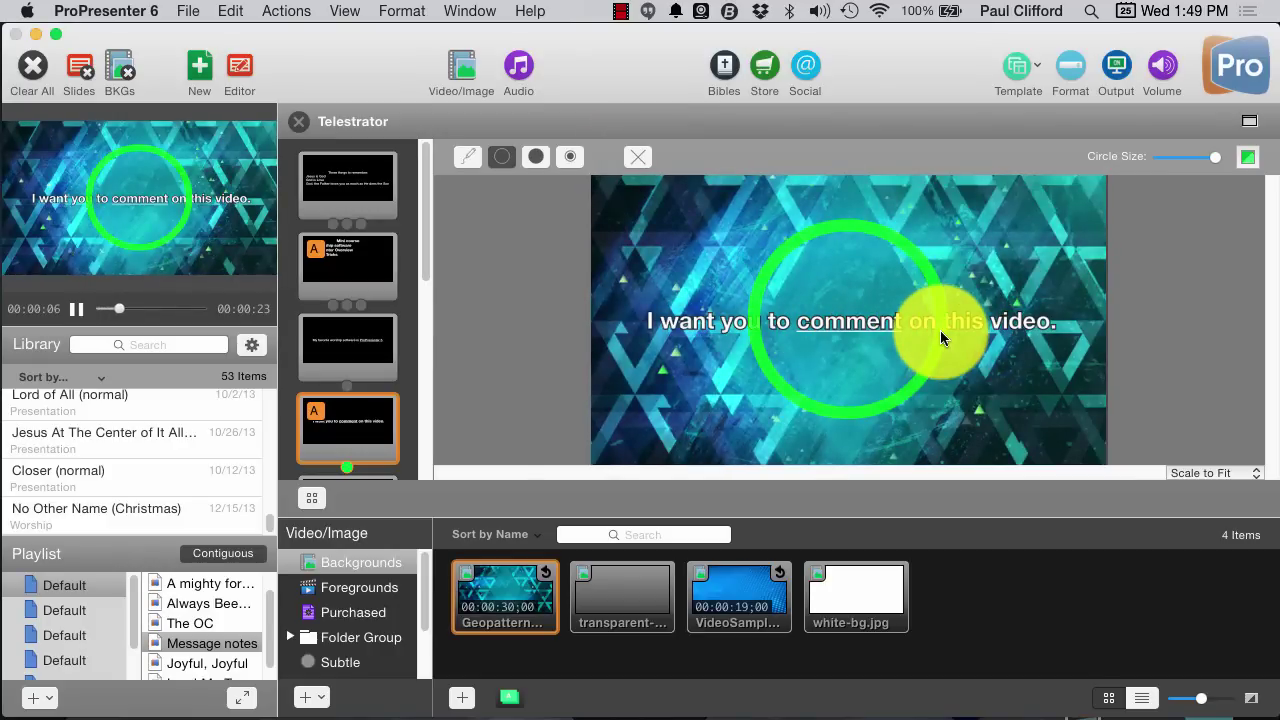
{"action": "left_click", "coordinate": [1206, 160]}
{"action": "left_click_drag", "start_coordinate": [1203, 160], "coordinate": [1123, 171]}
{"action": "left_click", "coordinate": [1247, 157]}
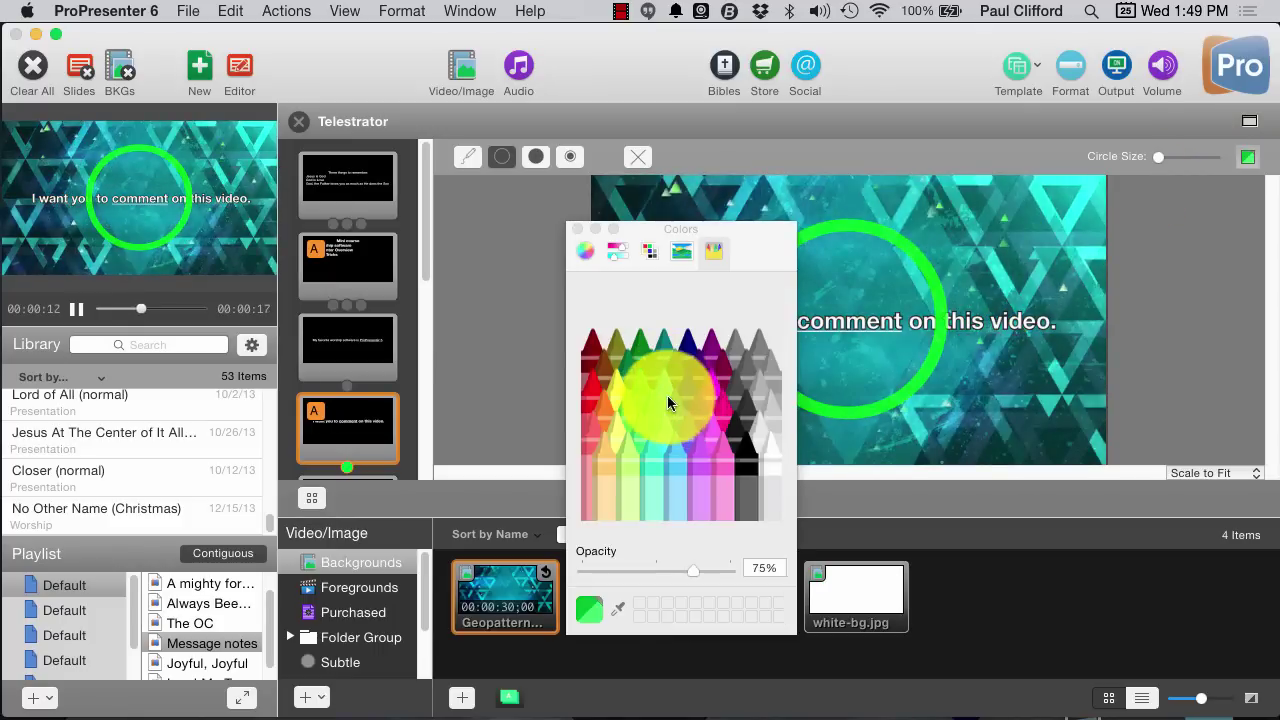
- Set the drawing colour to the red crayon and close the Telestrator
{"action": "left_click", "coordinate": [594, 390]}
{"action": "left_click", "coordinate": [577, 229]}
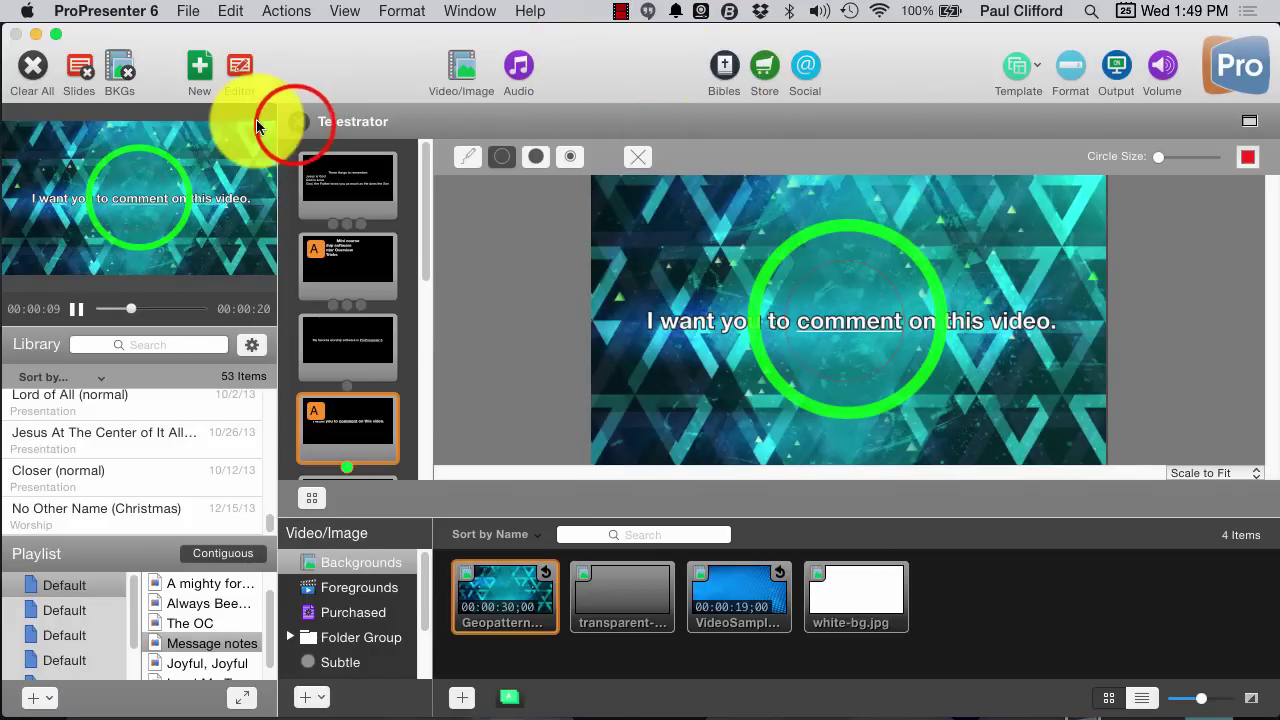
{"action": "left_click", "coordinate": [298, 122]}
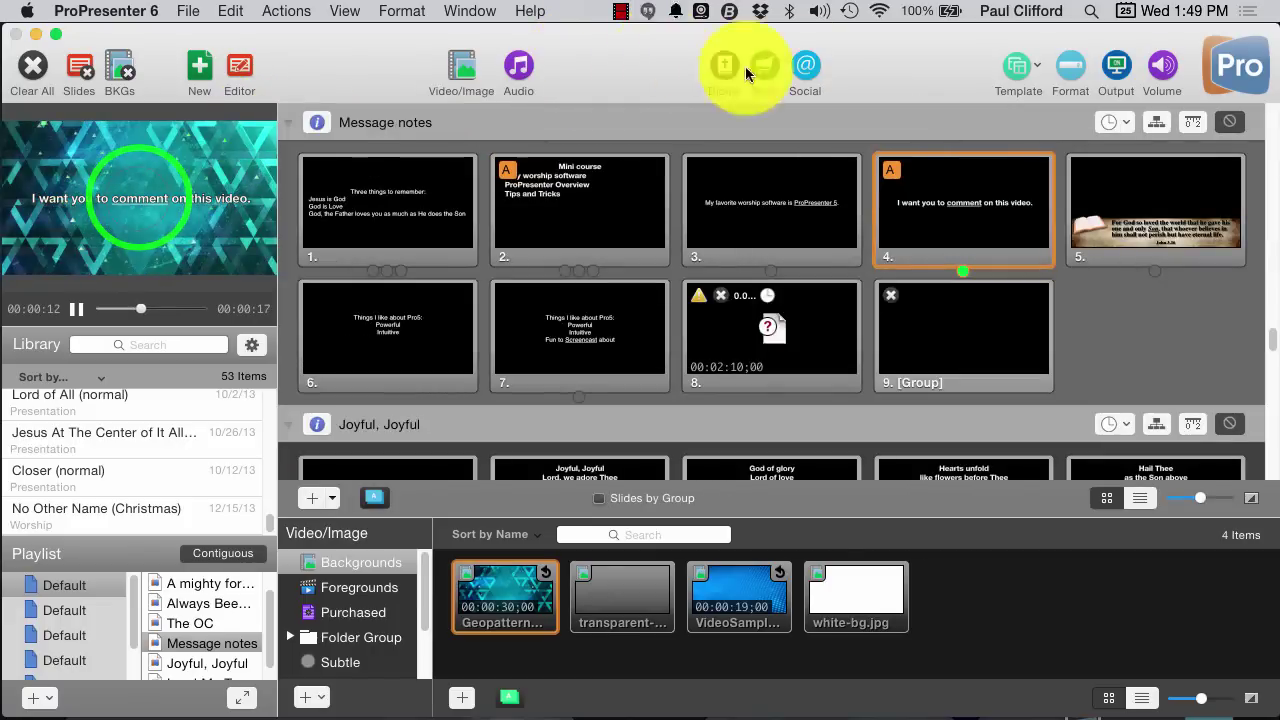
- Show the Social media panel and look at its options for saving results
{"action": "left_click", "coordinate": [806, 68]}
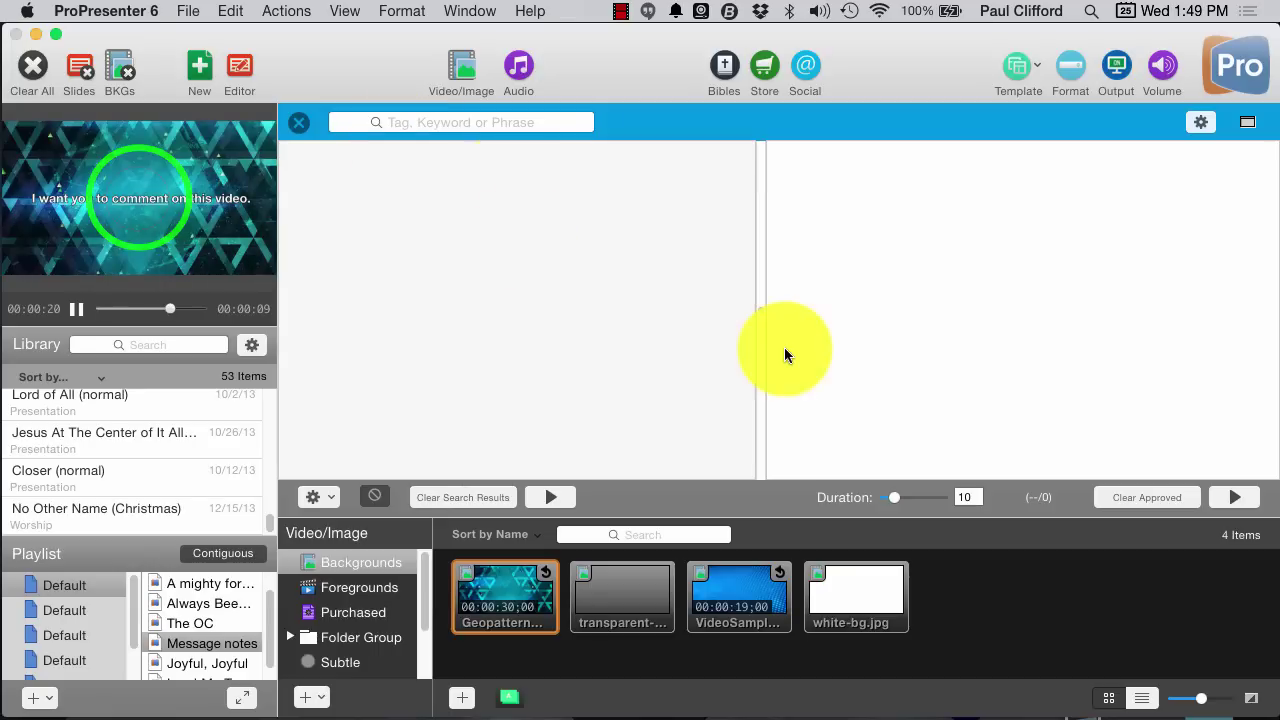
{"action": "left_click", "coordinate": [327, 497]}
{"action": "left_click", "coordinate": [515, 245]}
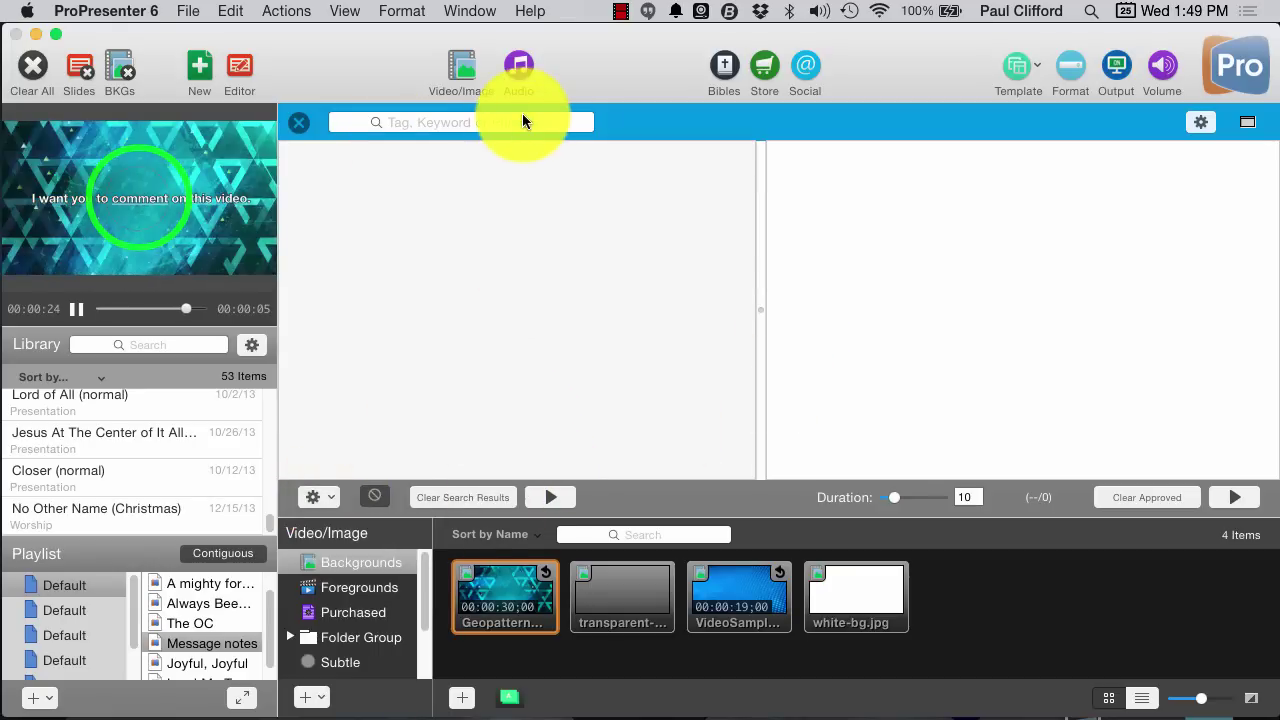
- Review the Social settings' General, Twitter and Instagram tabs, then switch to the Bibles panel
{"action": "left_click", "coordinate": [1201, 122]}
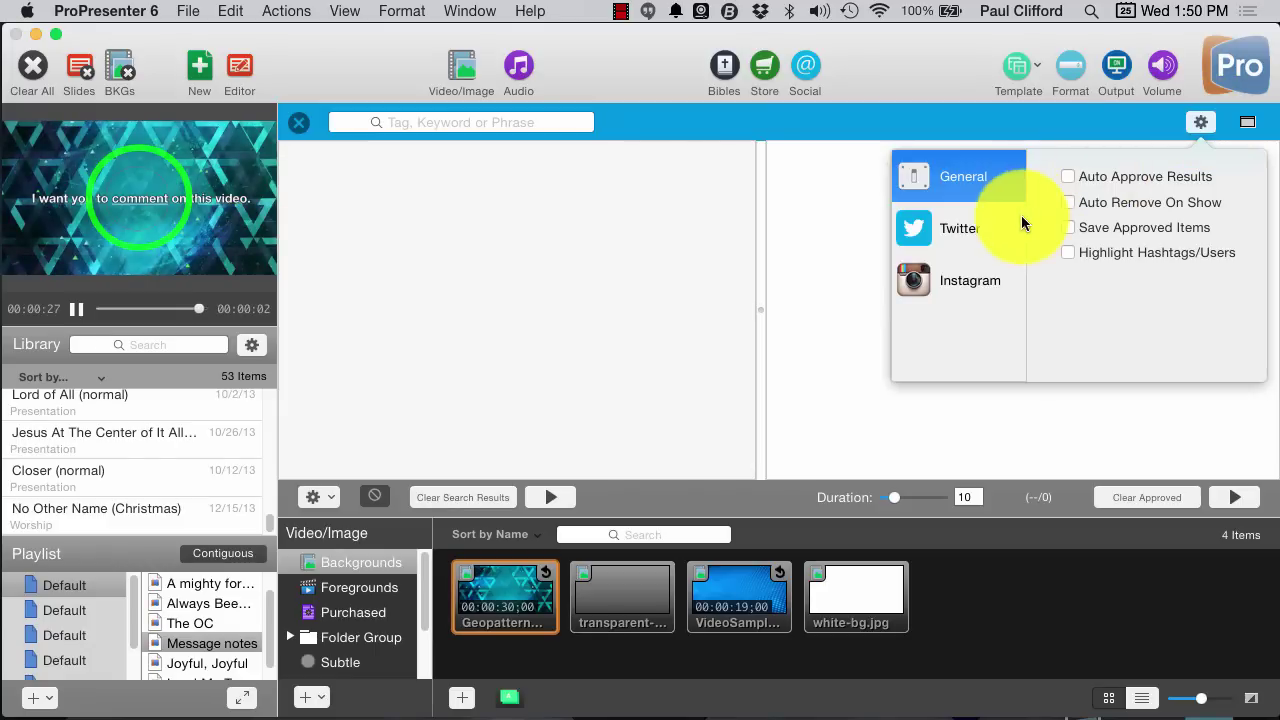
{"action": "left_click", "coordinate": [968, 236]}
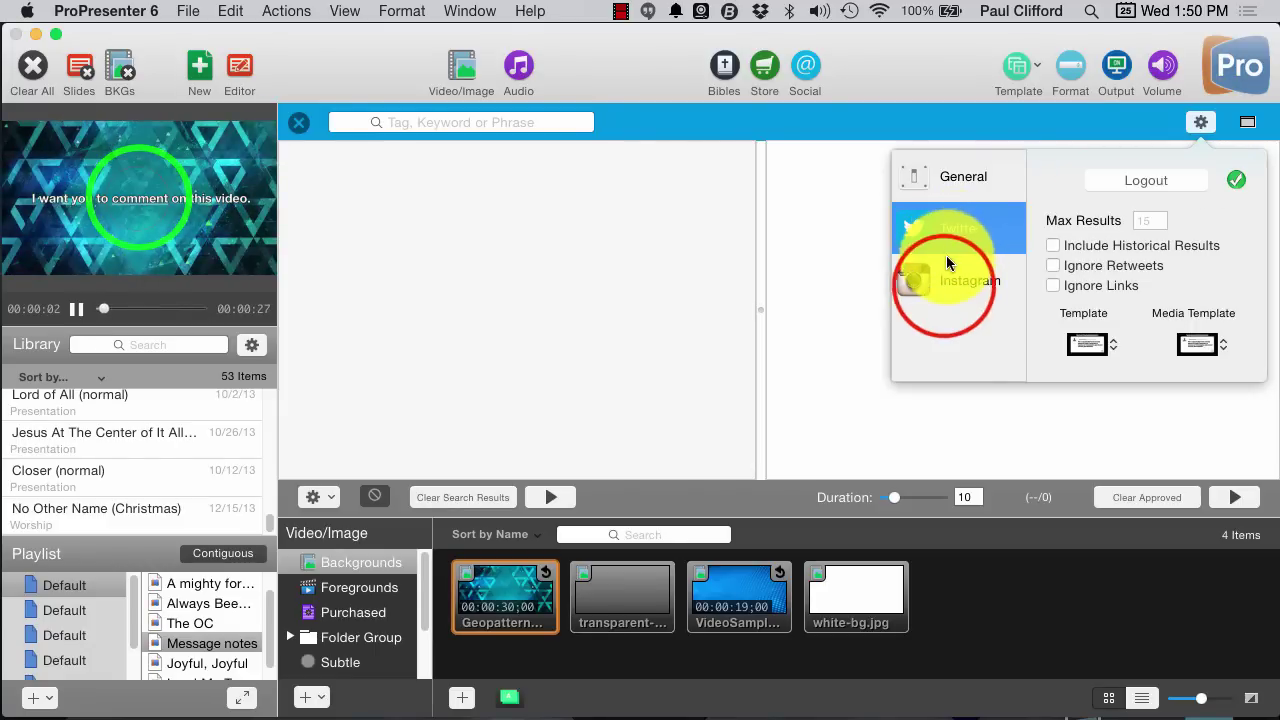
{"action": "left_click", "coordinate": [943, 284]}
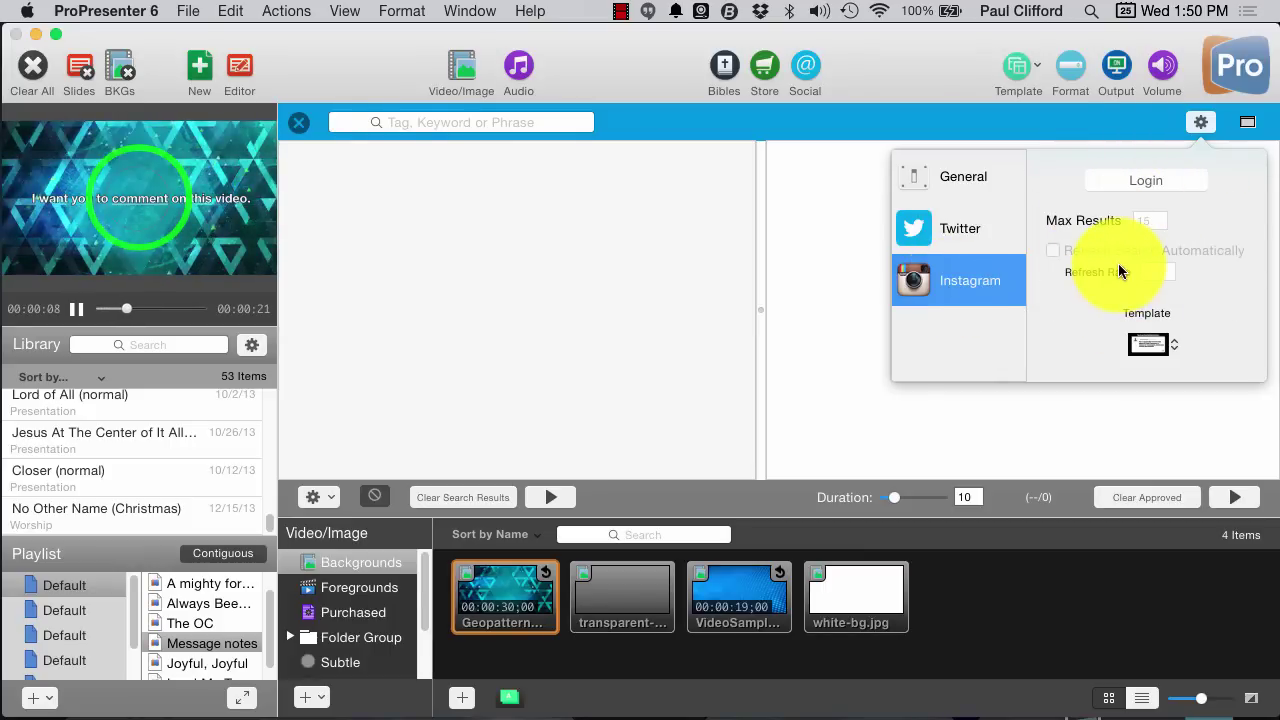
{"action": "left_click", "coordinate": [843, 190]}
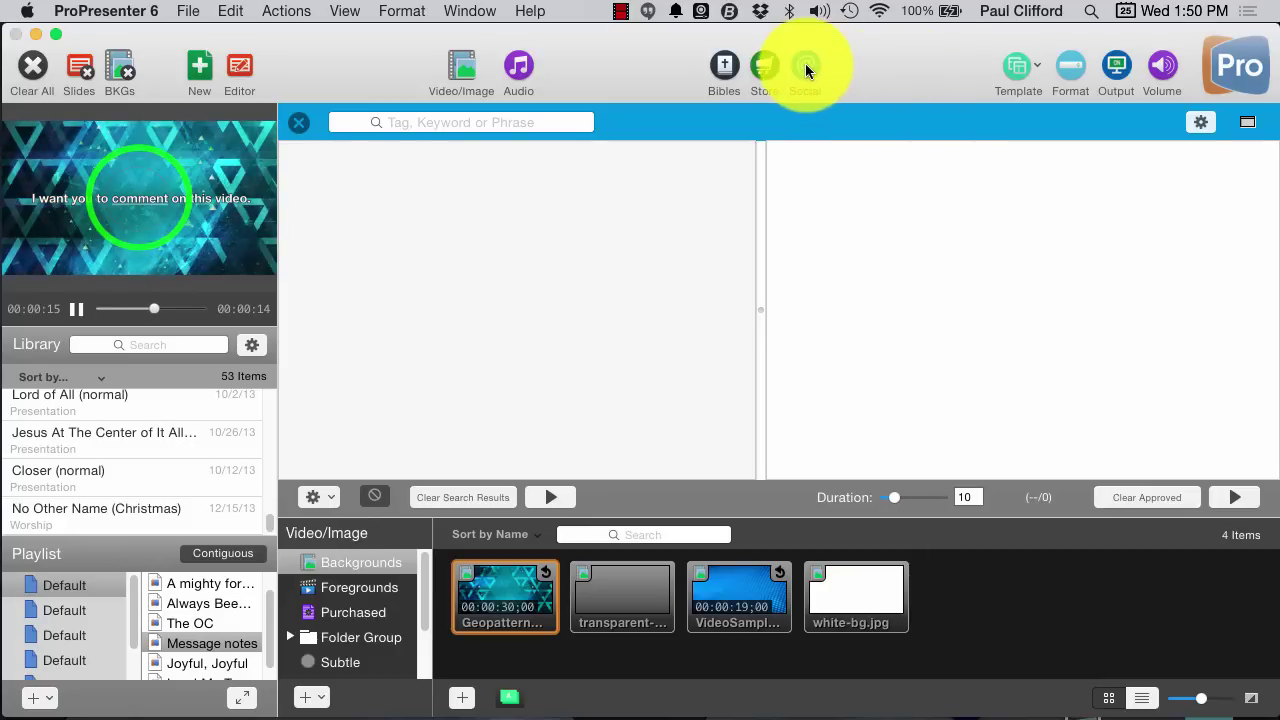
{"action": "left_click", "coordinate": [727, 69]}
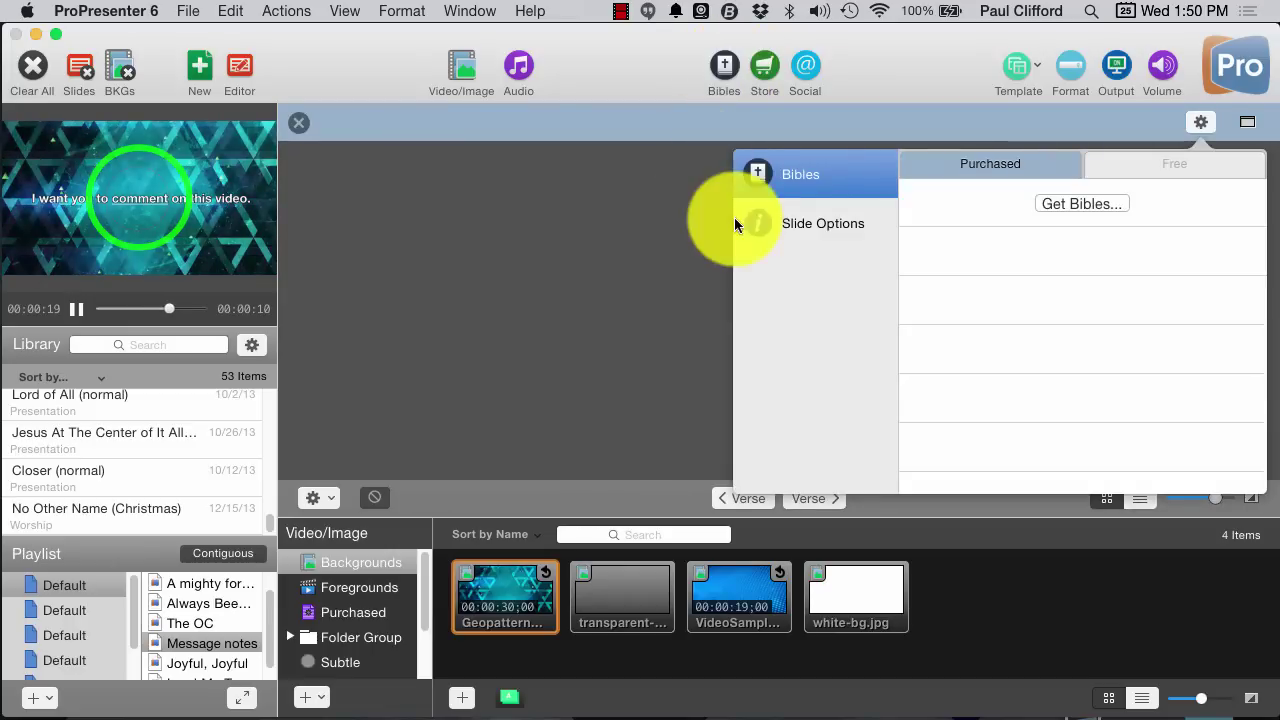
- Start installing the free King James Version Bible, then clear all live output
{"action": "left_click", "coordinate": [1178, 166]}
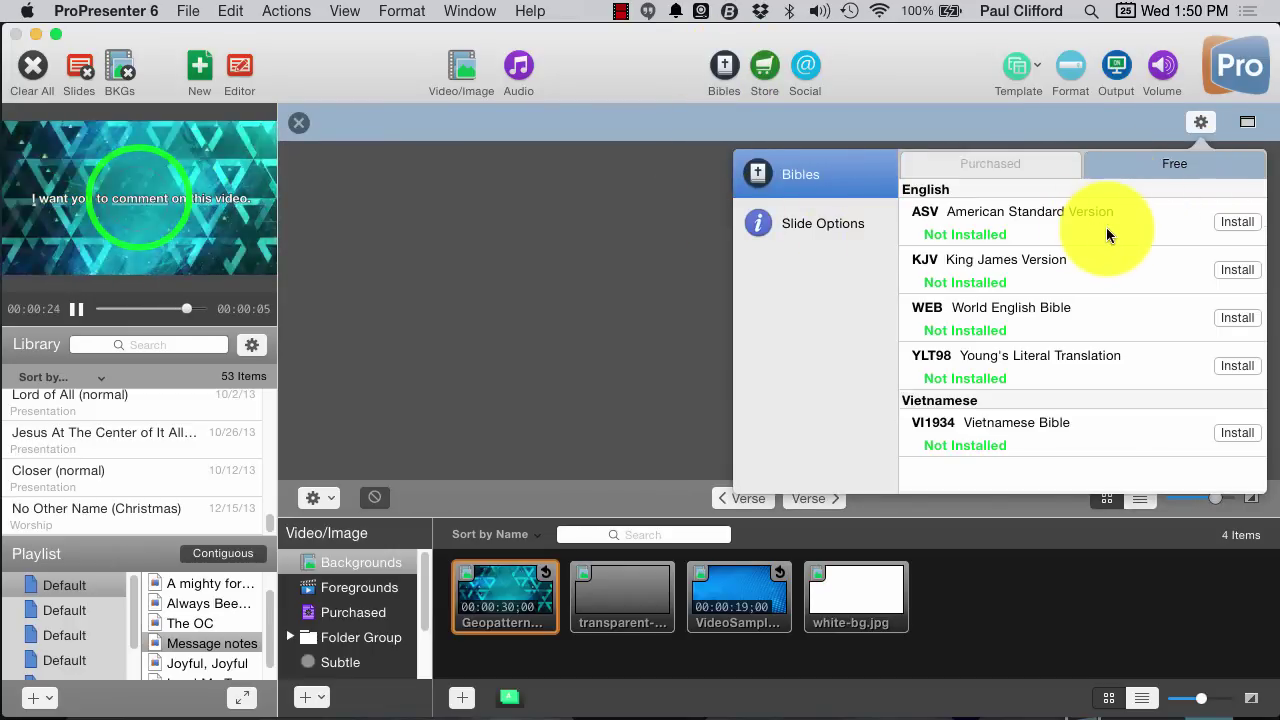
{"action": "left_click", "coordinate": [1240, 272]}
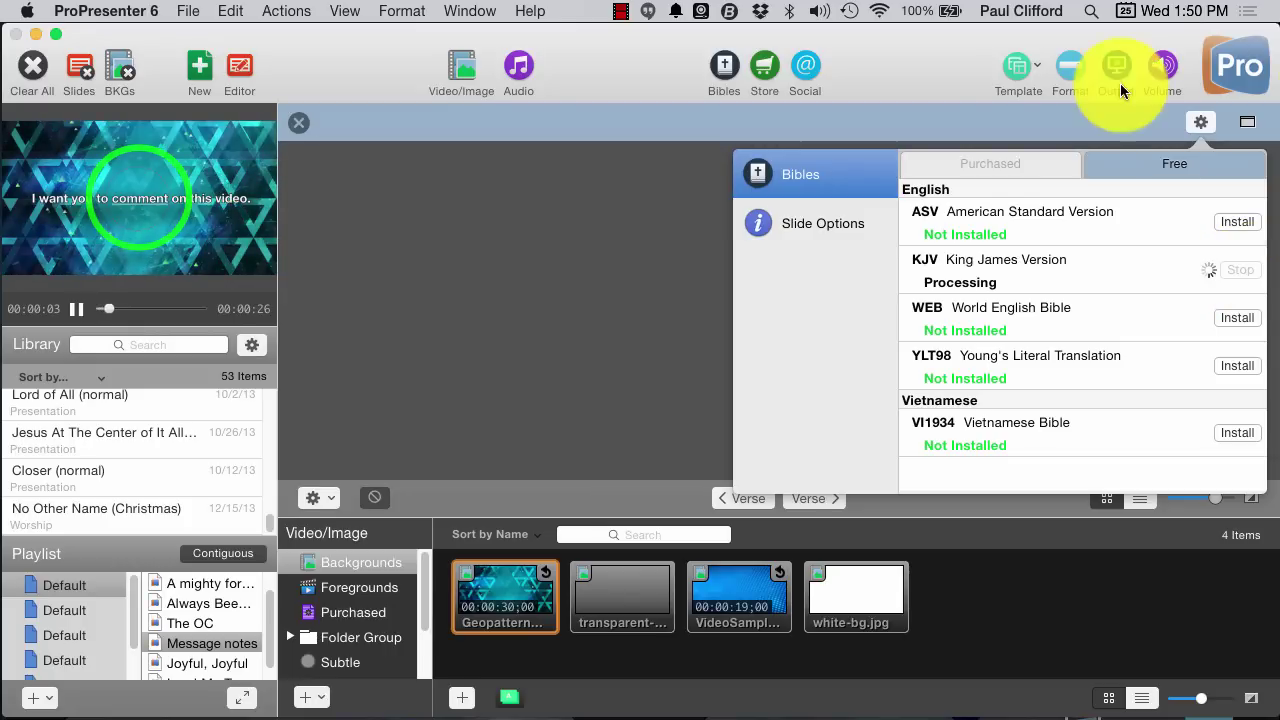
{"action": "left_click", "coordinate": [27, 70]}
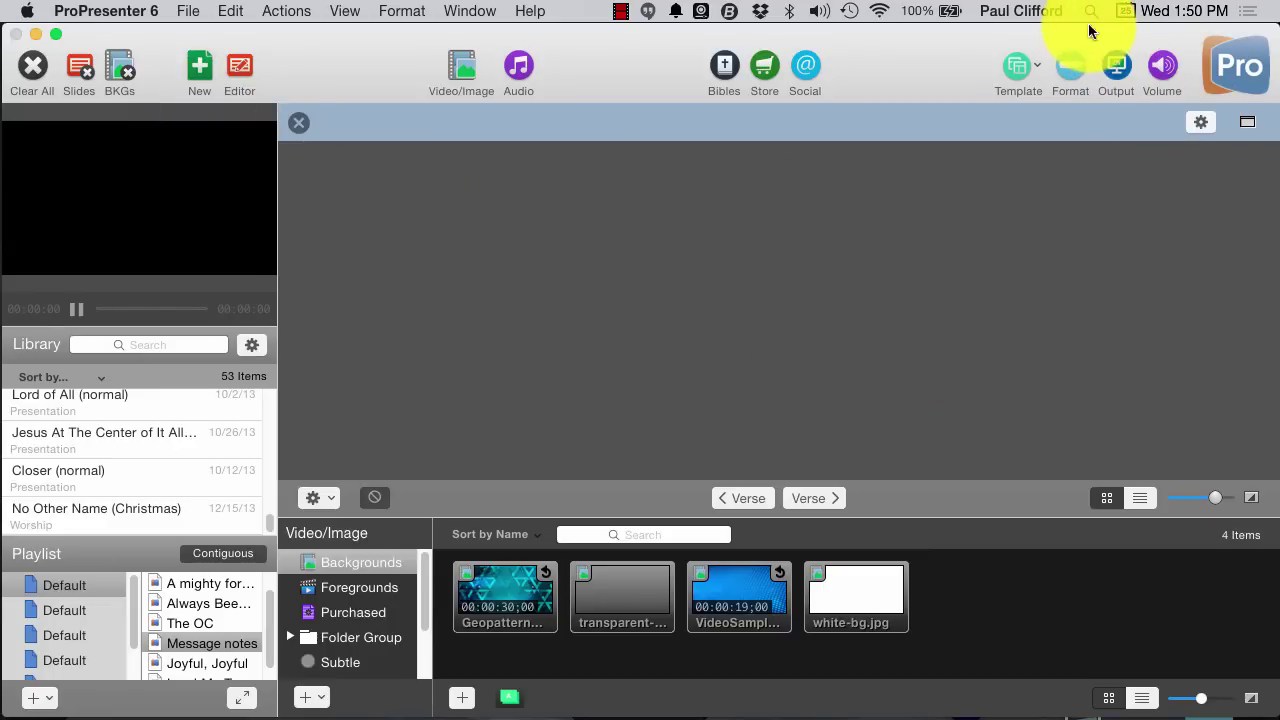
- Float the Bibles panel aside, review its Bible Slide Options, then close the Bibles window
{"action": "left_click", "coordinate": [1238, 120]}
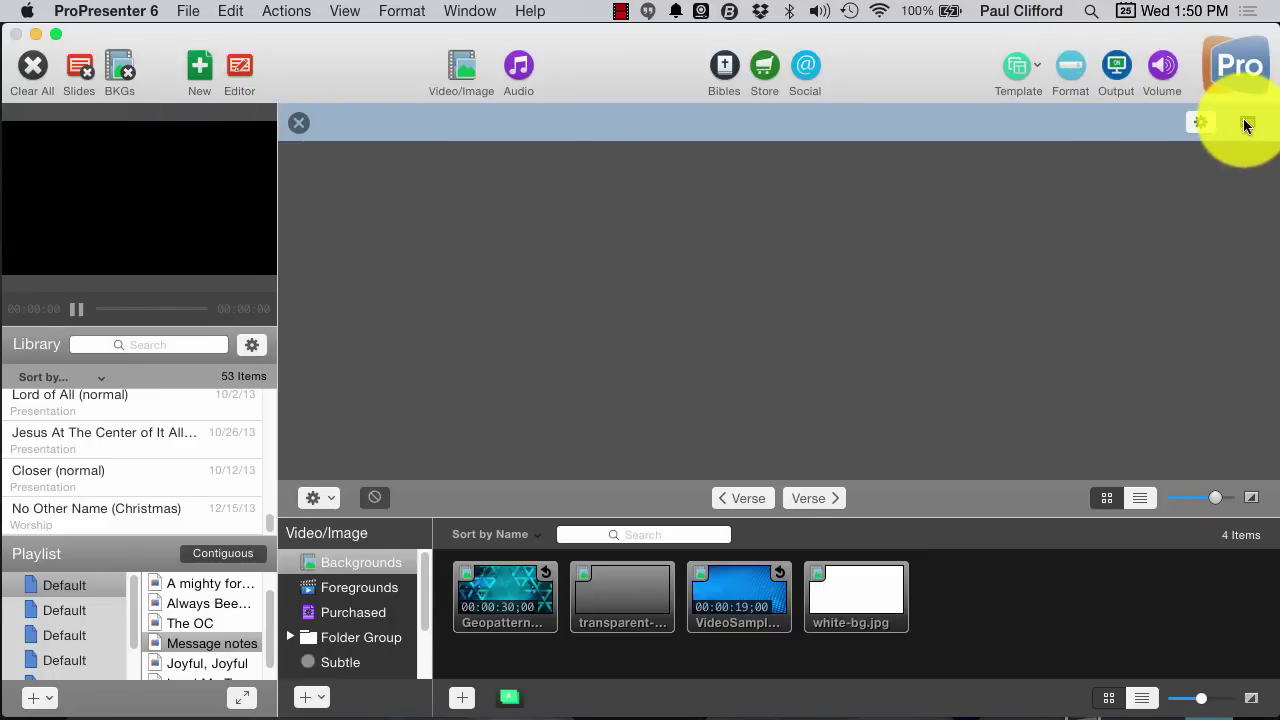
{"action": "left_click_drag", "start_coordinate": [1020, 110], "coordinate": [1104, 328]}
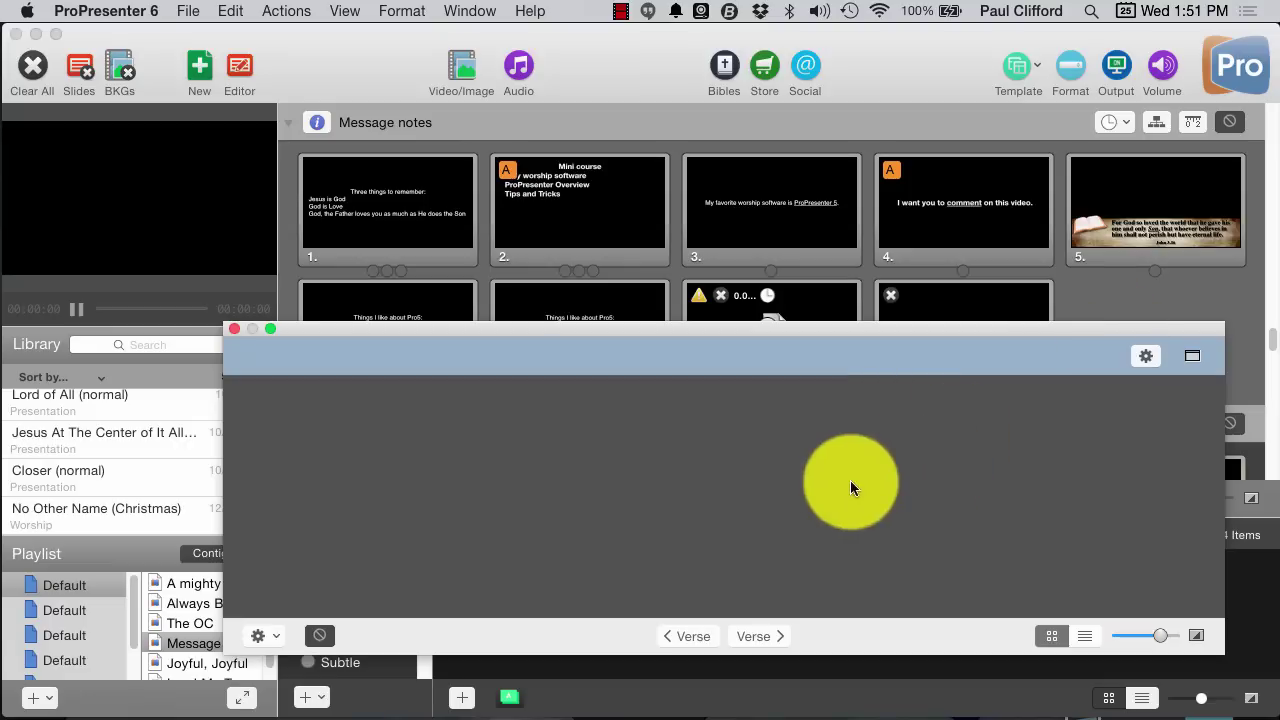
{"action": "left_click", "coordinate": [1143, 352]}
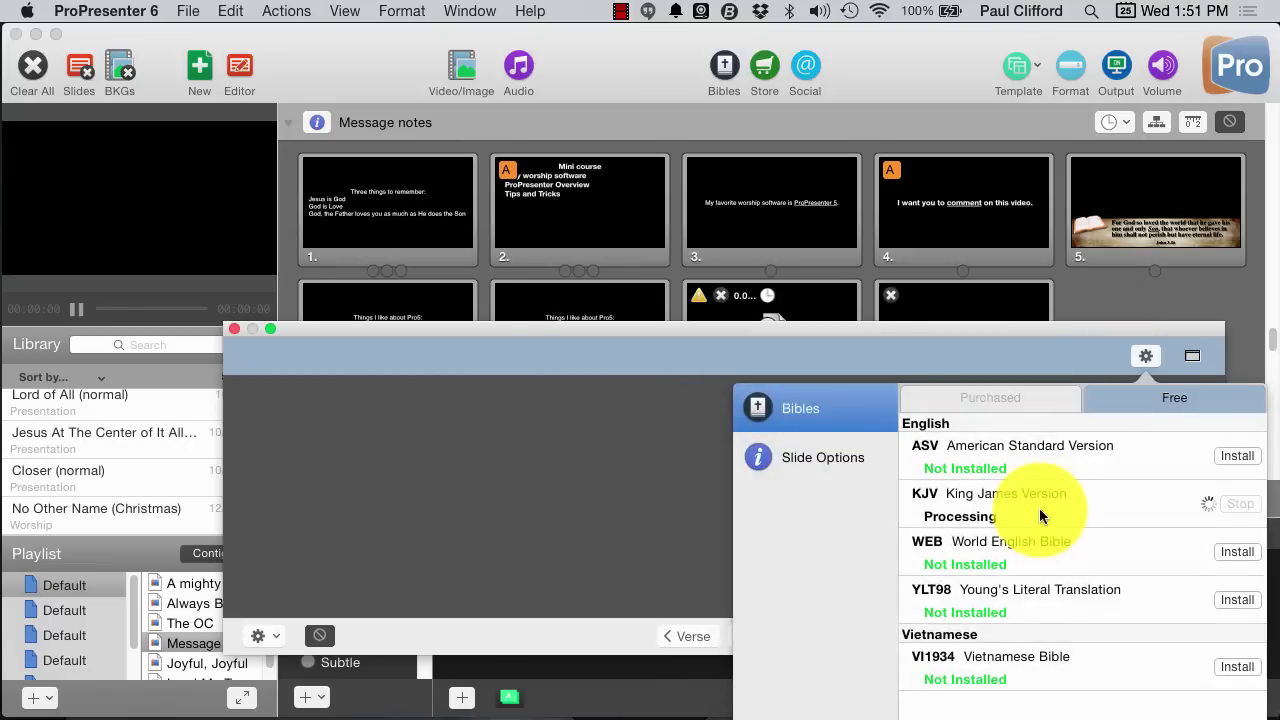
{"action": "left_click", "coordinate": [769, 458]}
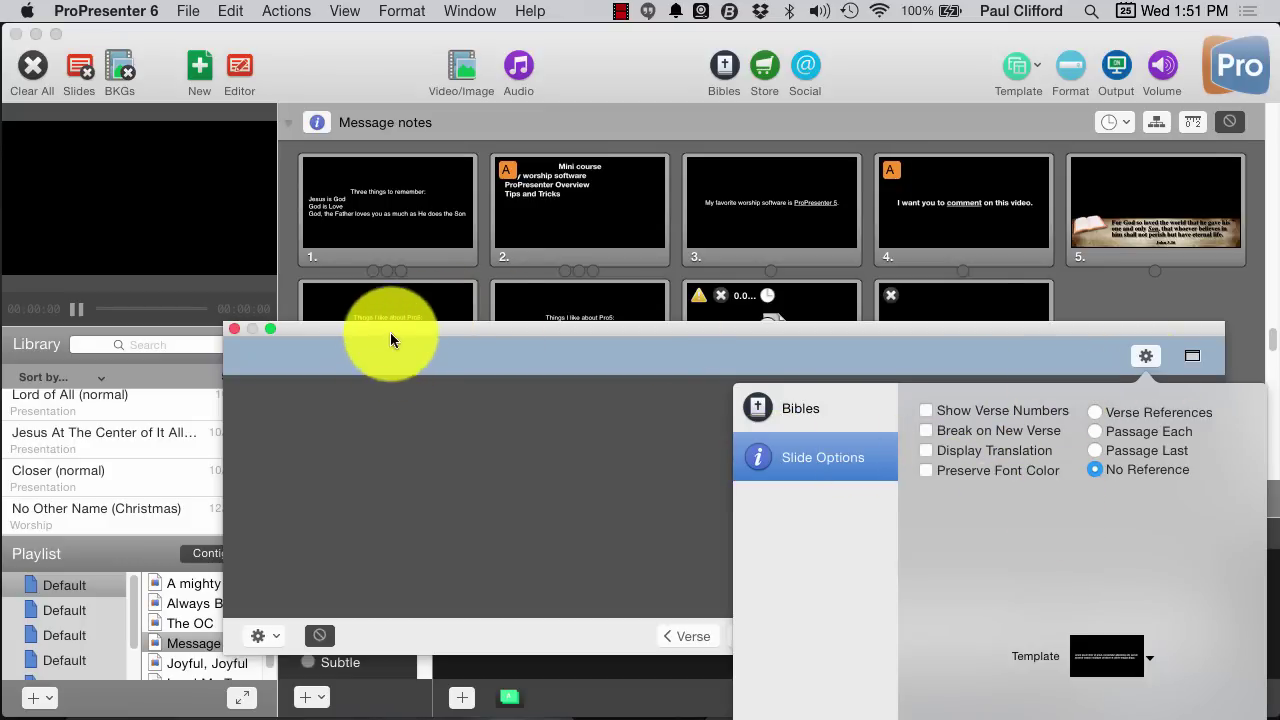
{"action": "left_click", "coordinate": [235, 330]}
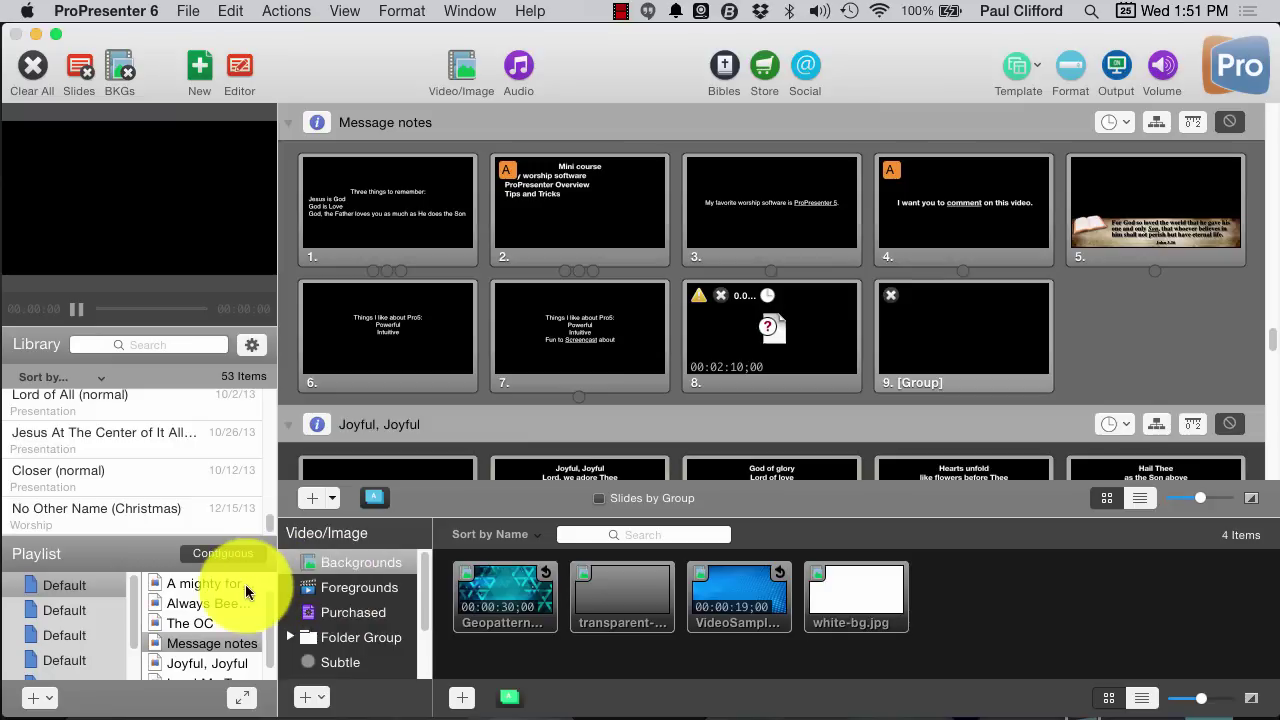
- Send loop slide 6, the Have Questions? Need Prayer? graphic, live
{"action": "scroll", "coordinate": [247, 592], "scroll_direction": "down", "scroll_amount": 1}
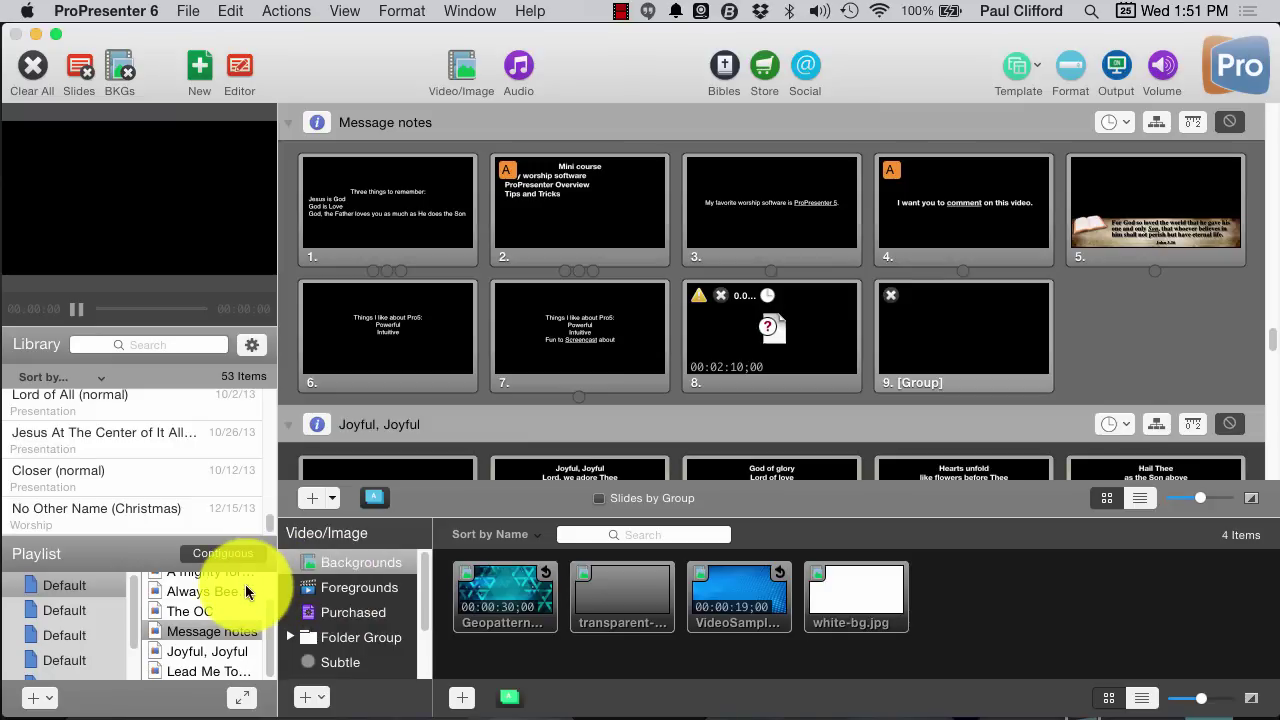
{"action": "scroll", "coordinate": [247, 592], "scroll_direction": "up", "scroll_amount": 1}
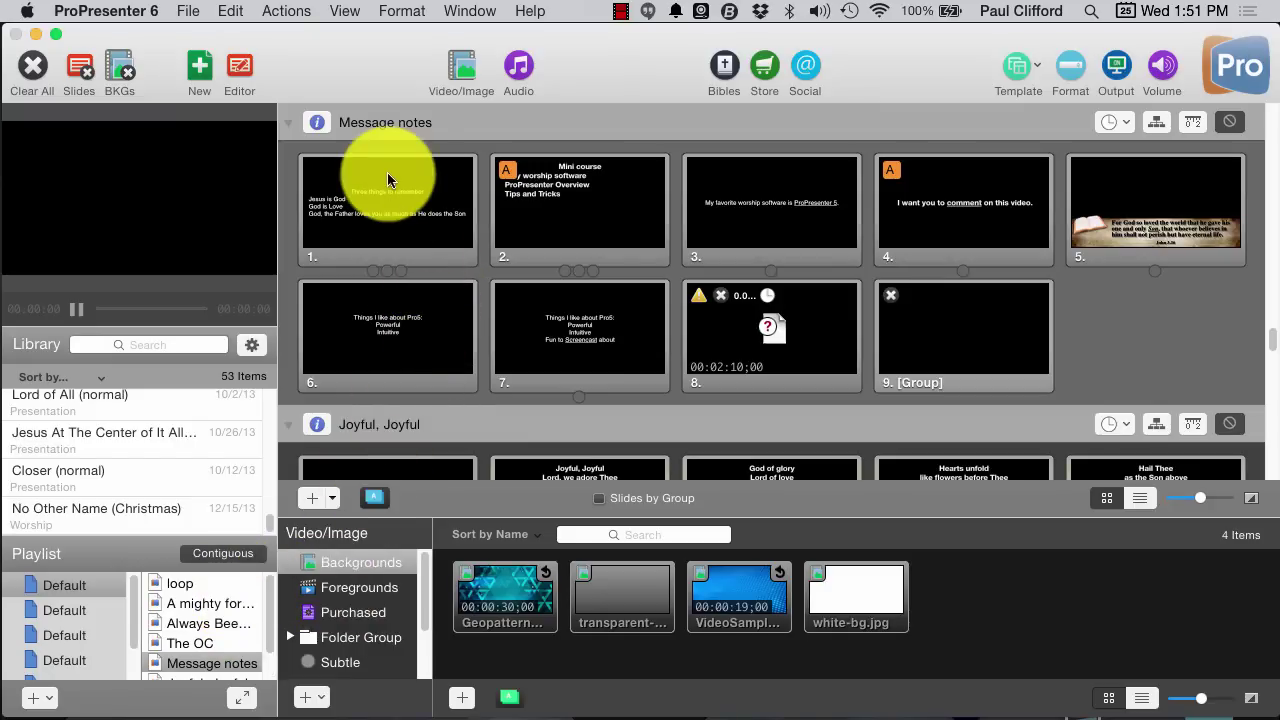
{"action": "scroll", "coordinate": [348, 285], "scroll_direction": "down", "scroll_amount": 15}
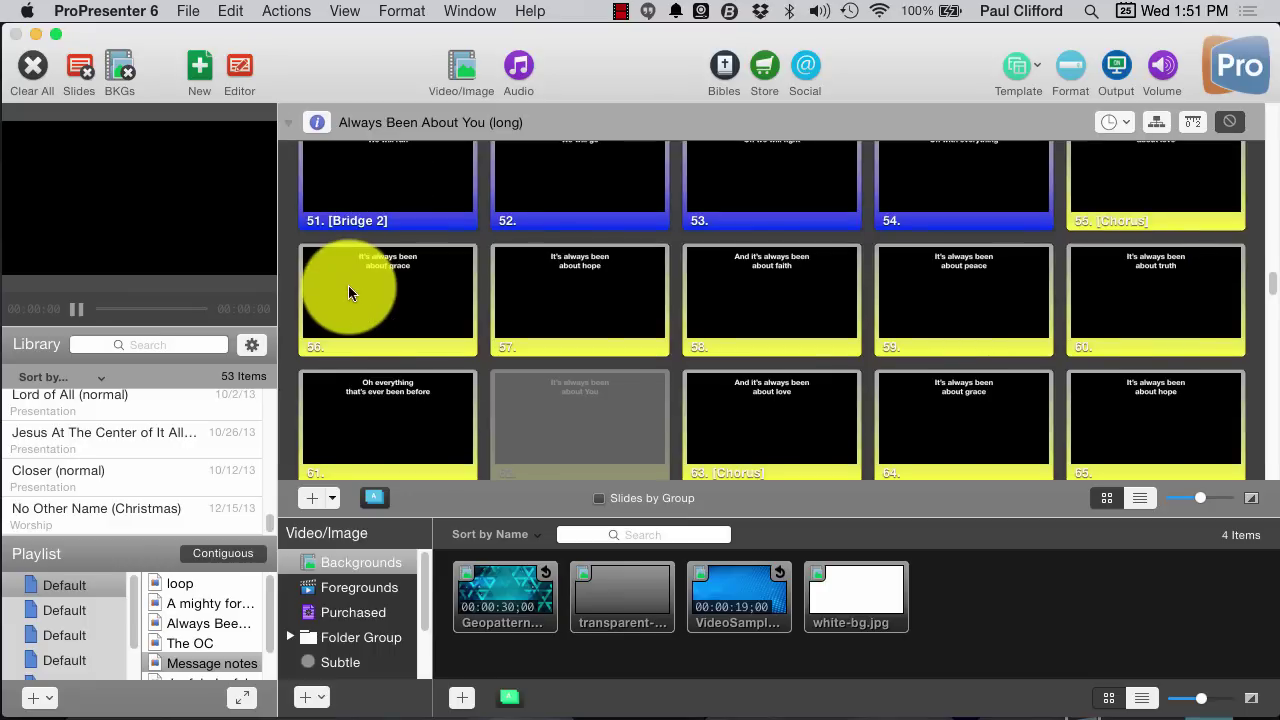
{"action": "scroll", "coordinate": [348, 285], "scroll_direction": "up", "scroll_amount": 5}
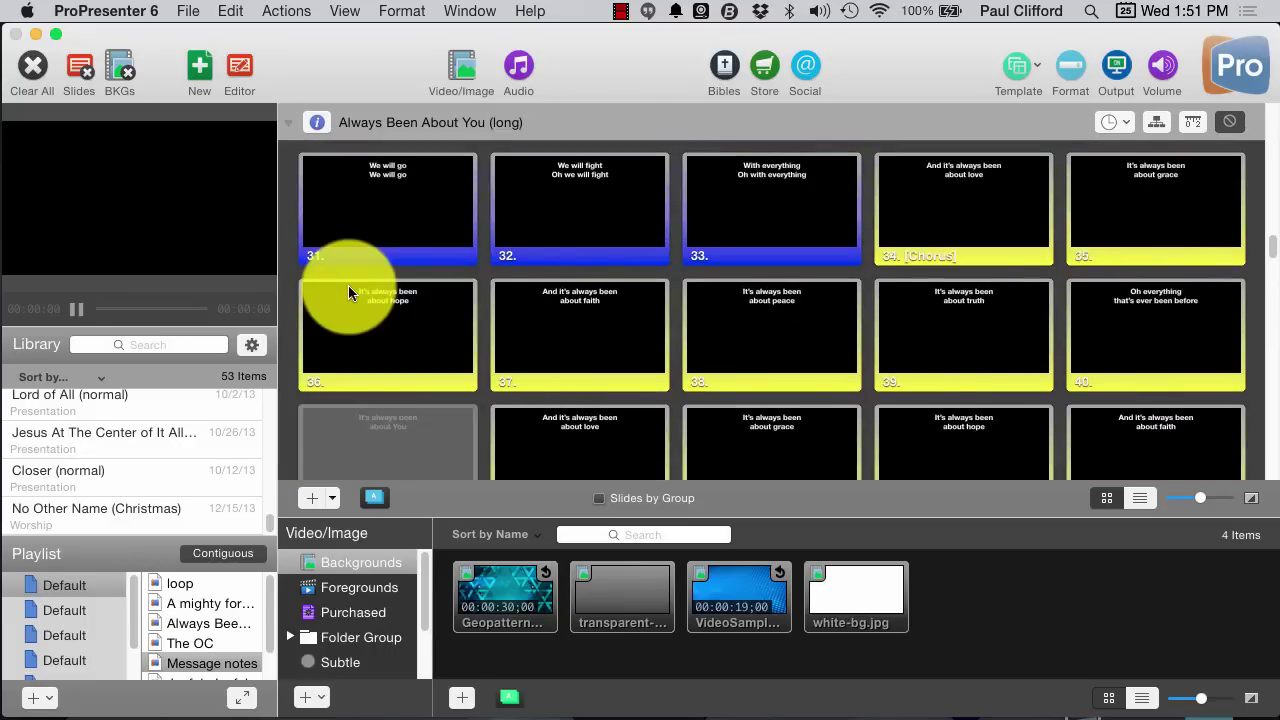
{"action": "scroll", "coordinate": [348, 285], "scroll_direction": "up", "scroll_amount": 15}
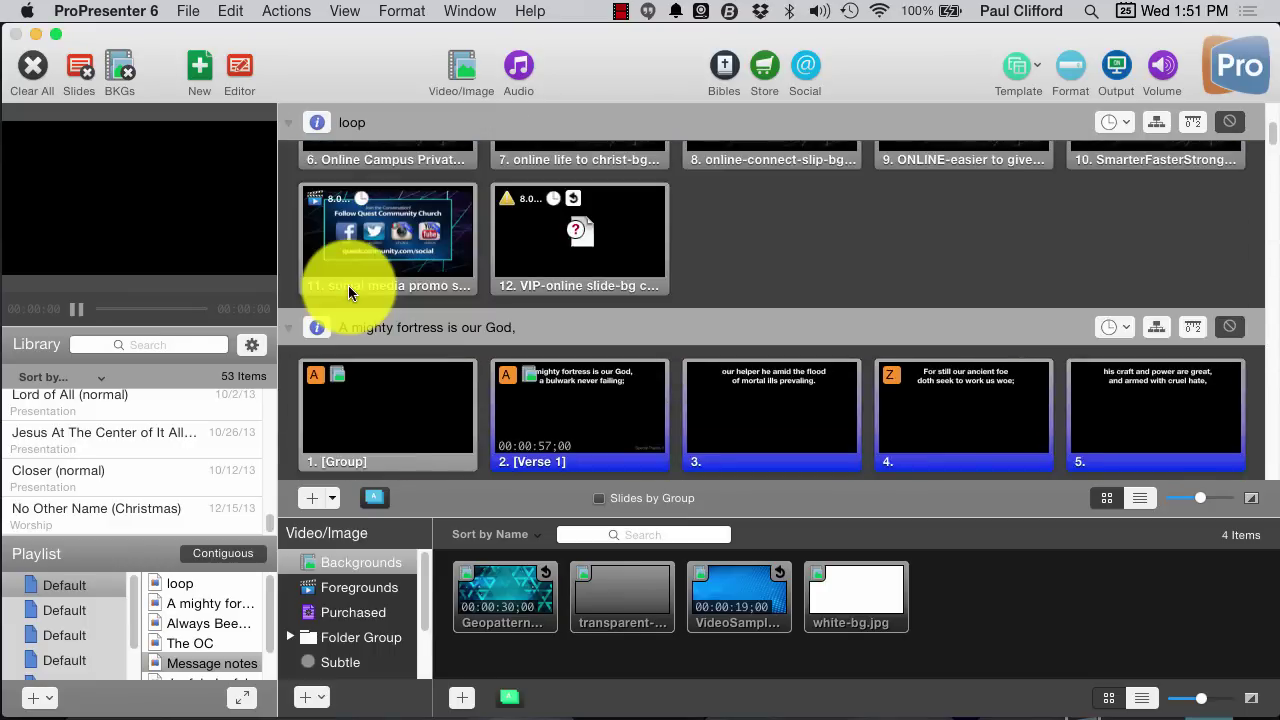
{"action": "scroll", "coordinate": [348, 285], "scroll_direction": "up", "scroll_amount": 5}
{"action": "left_click", "coordinate": [380, 344]}
{"action": "left_click", "coordinate": [380, 350]}
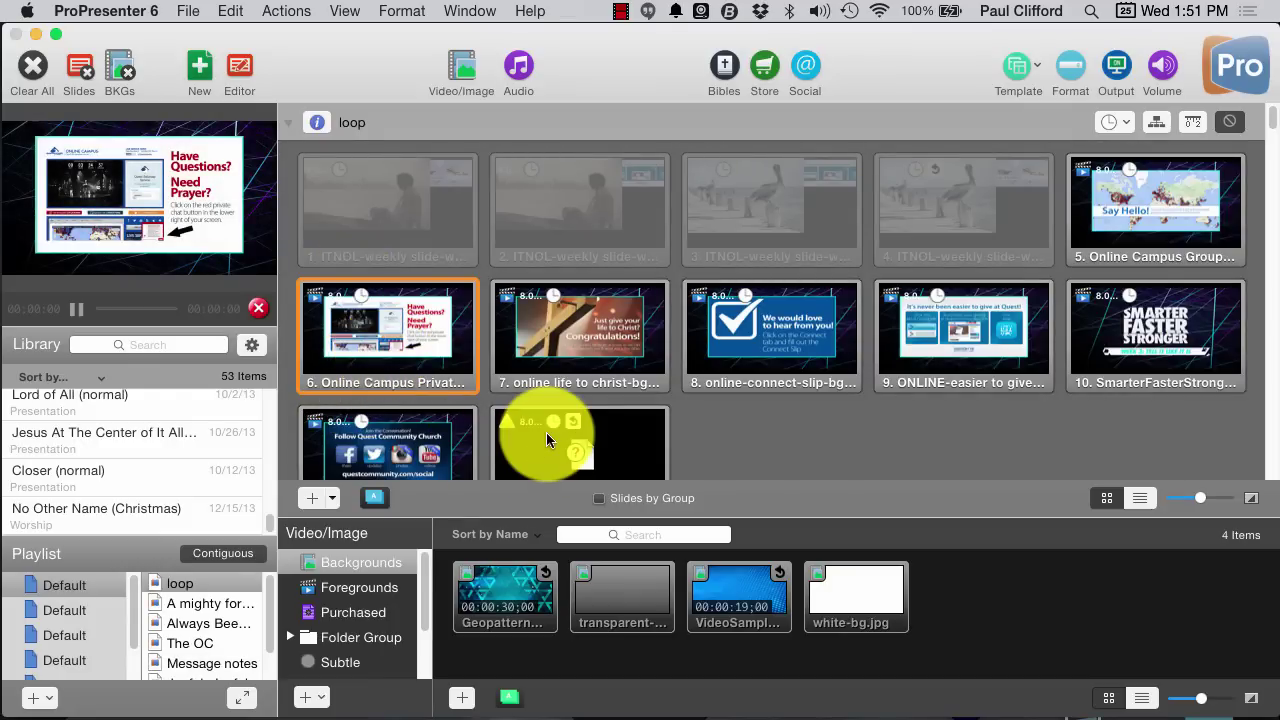
- Delete the broken twelfth slide from the loop
{"action": "right_click", "coordinate": [546, 435]}
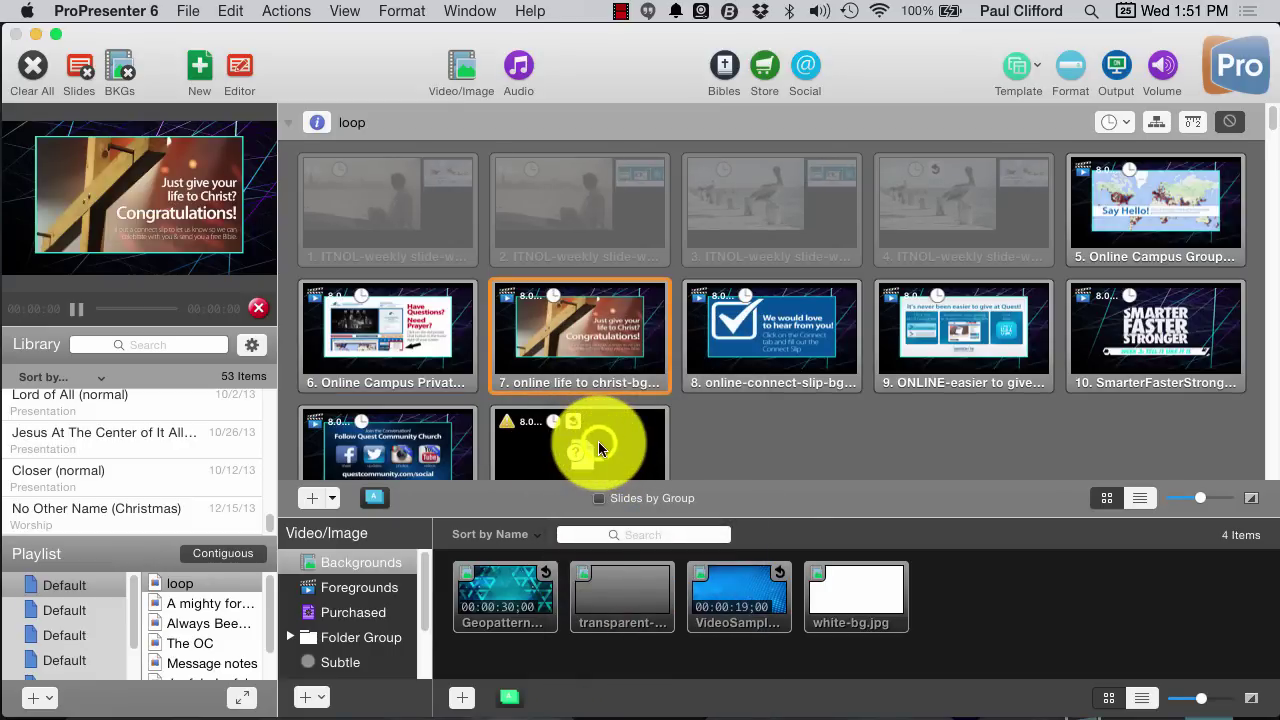
{"action": "right_click", "coordinate": [598, 441]}
{"action": "key", "text": "Delete"}
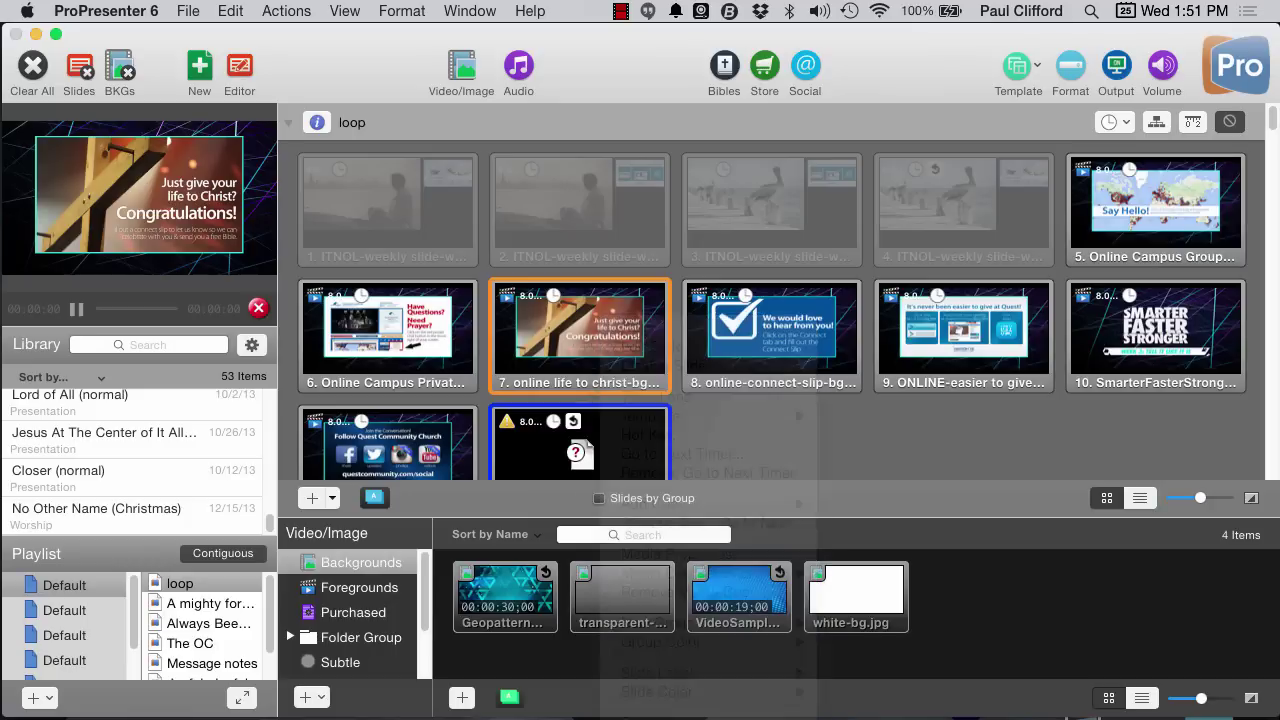
- Give slide 11 a Go to Next Timer of 8 seconds with Loop to Beginning
{"action": "right_click", "coordinate": [446, 439]}
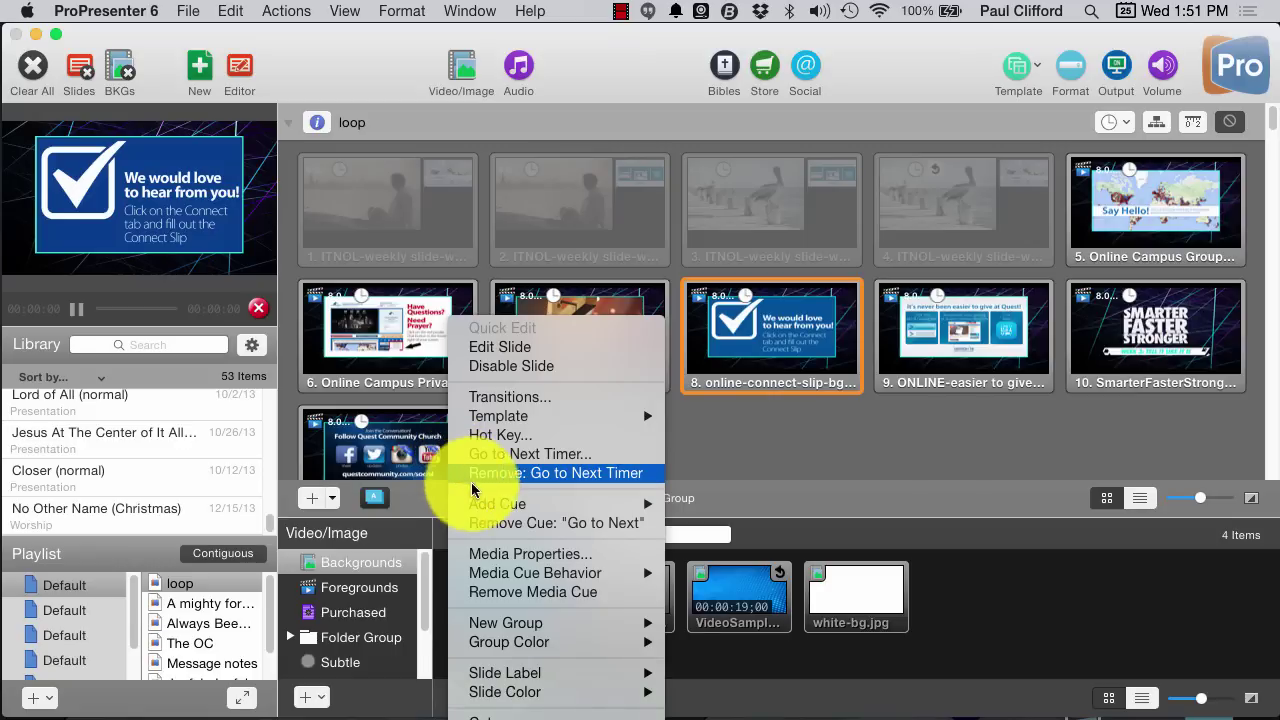
{"action": "mouse_move", "coordinate": [494, 507]}
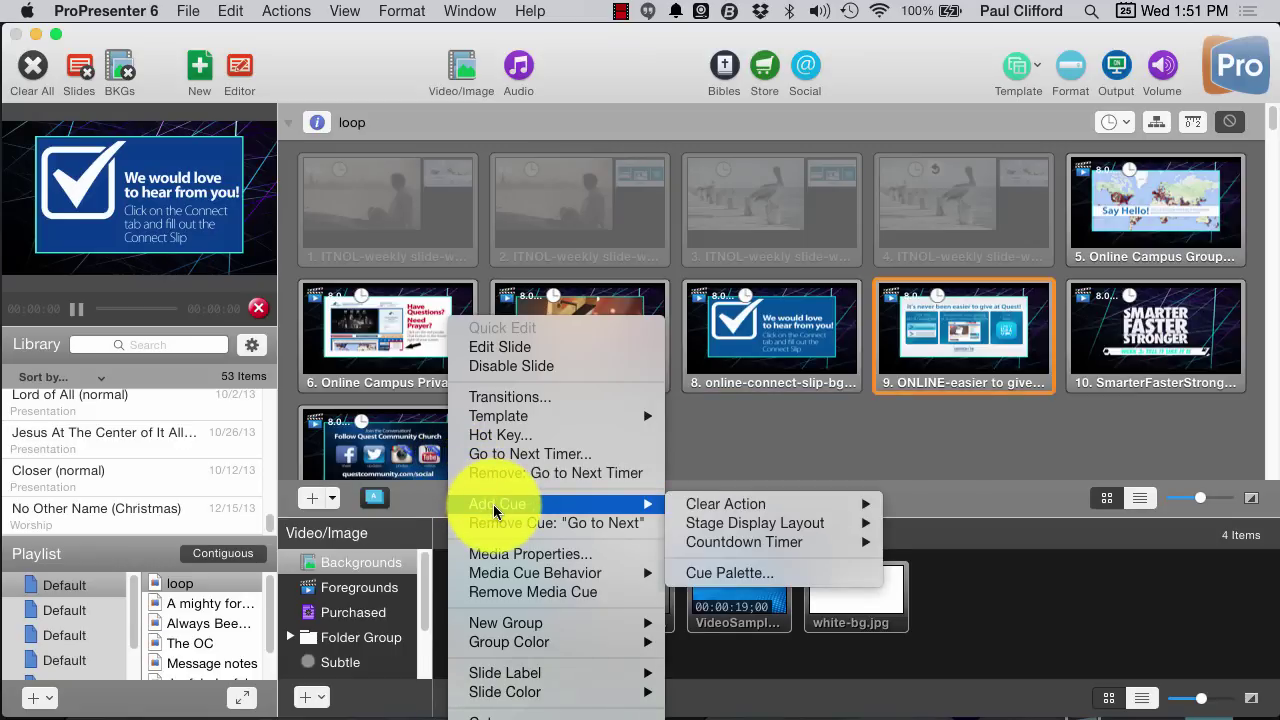
{"action": "left_click", "coordinate": [496, 456]}
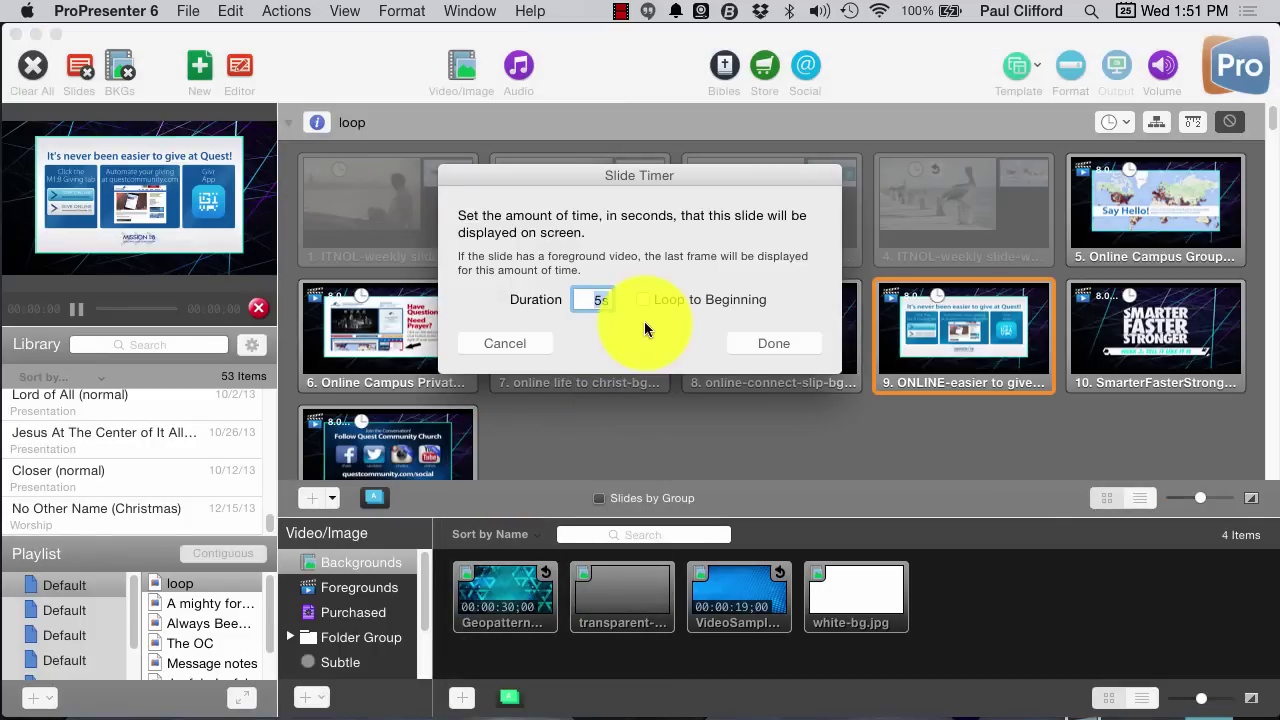
{"action": "type", "text": "8"}
{"action": "left_click", "coordinate": [643, 302]}
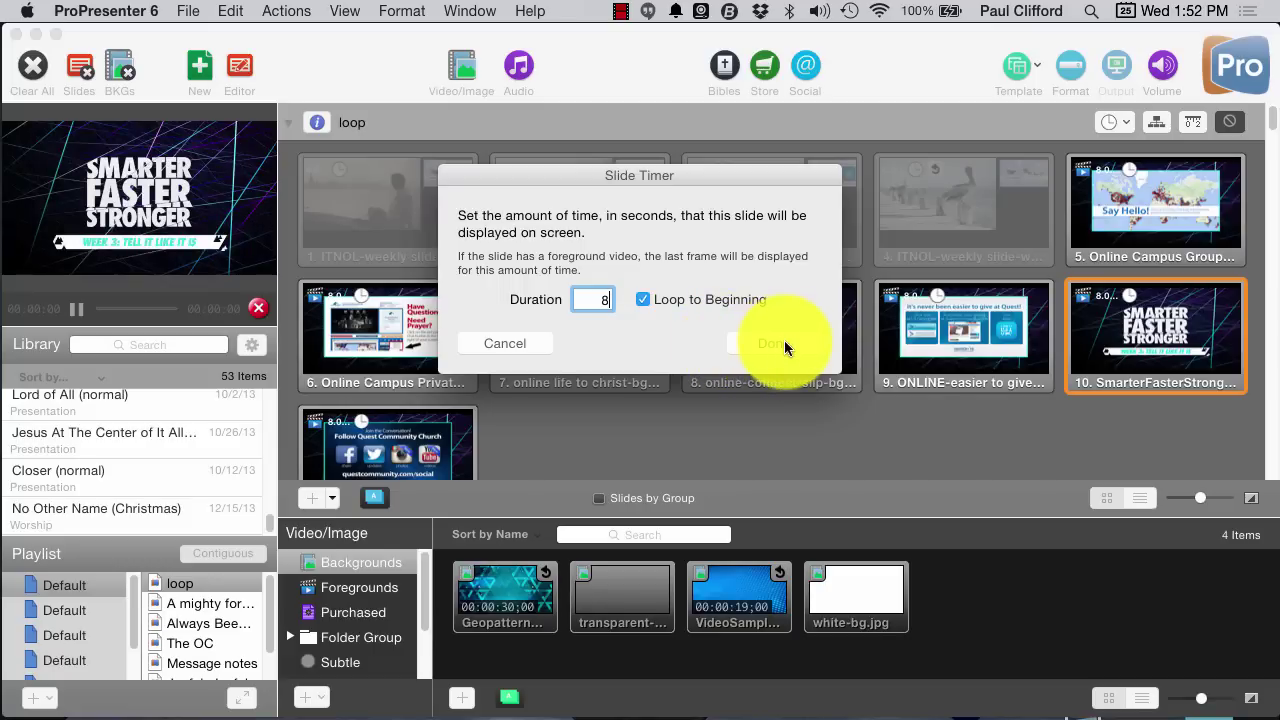
{"action": "left_click", "coordinate": [748, 343]}
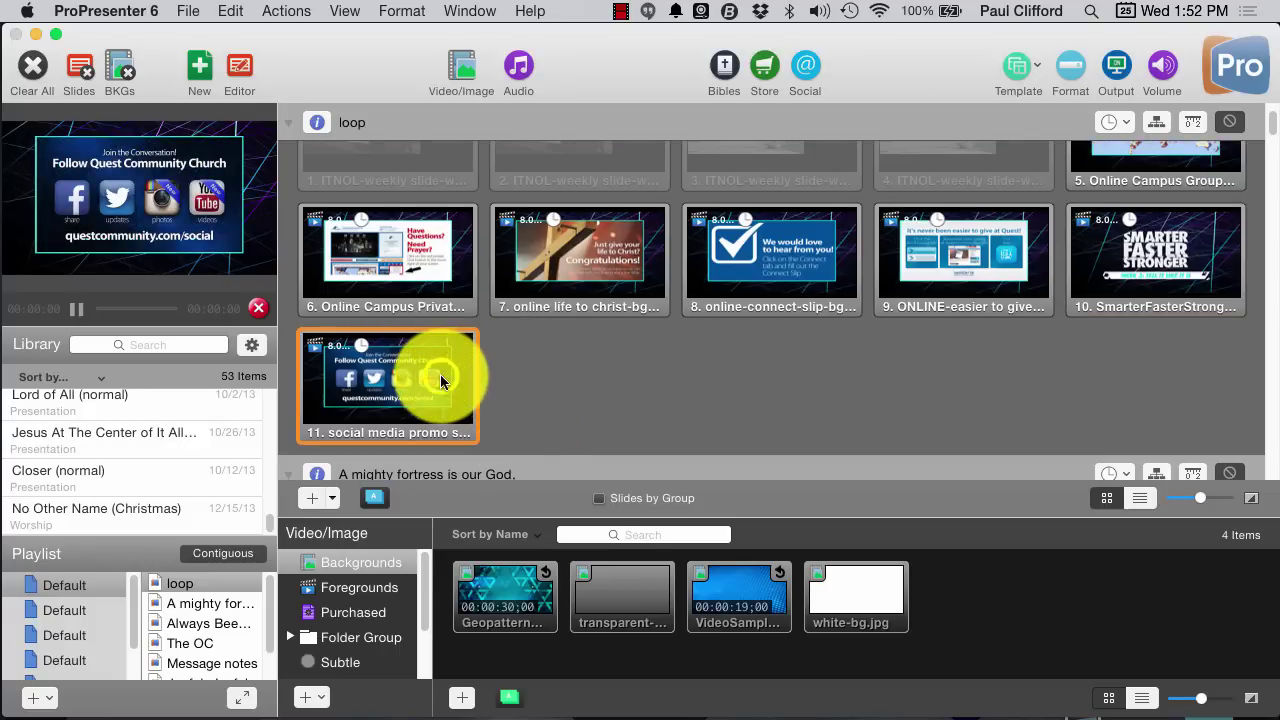
- Reopen slide 11's timer, turn Loop to Beginning on, and confirm the 8-second timer
{"action": "right_click", "coordinate": [441, 374]}
{"action": "mouse_move", "coordinate": [523, 513]}
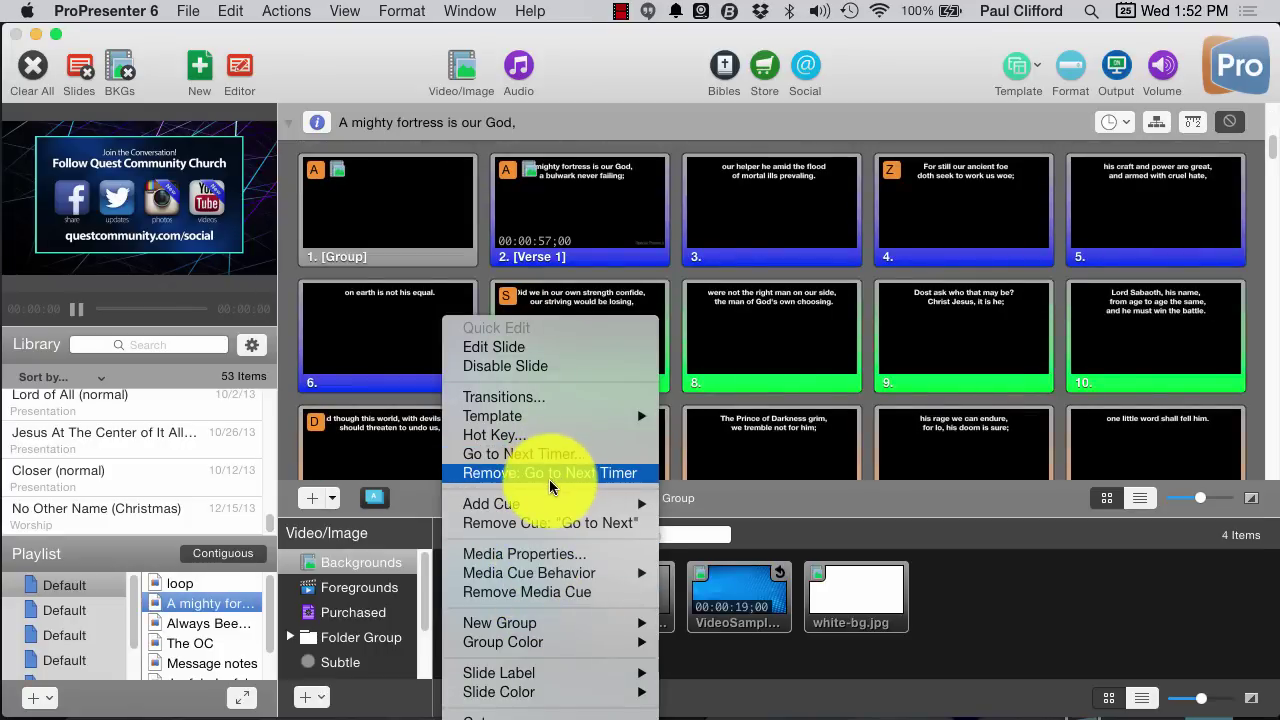
{"action": "left_click", "coordinate": [549, 472]}
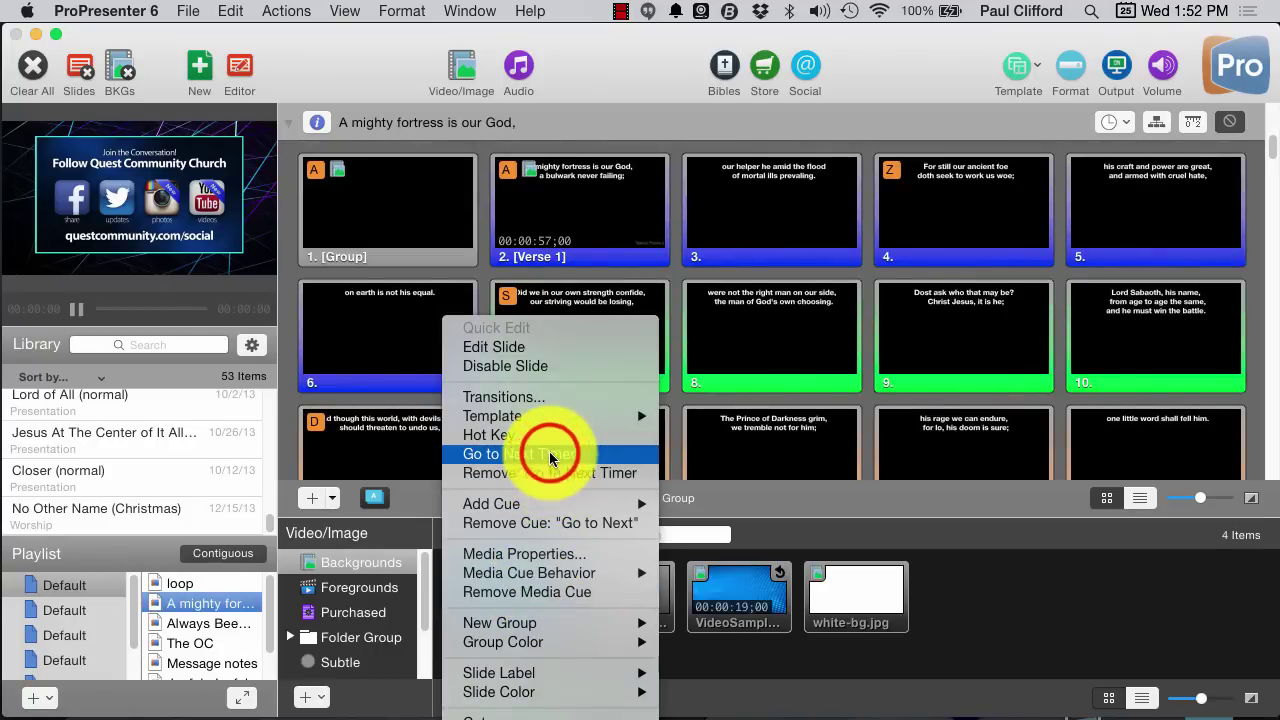
{"action": "left_click", "coordinate": [549, 453]}
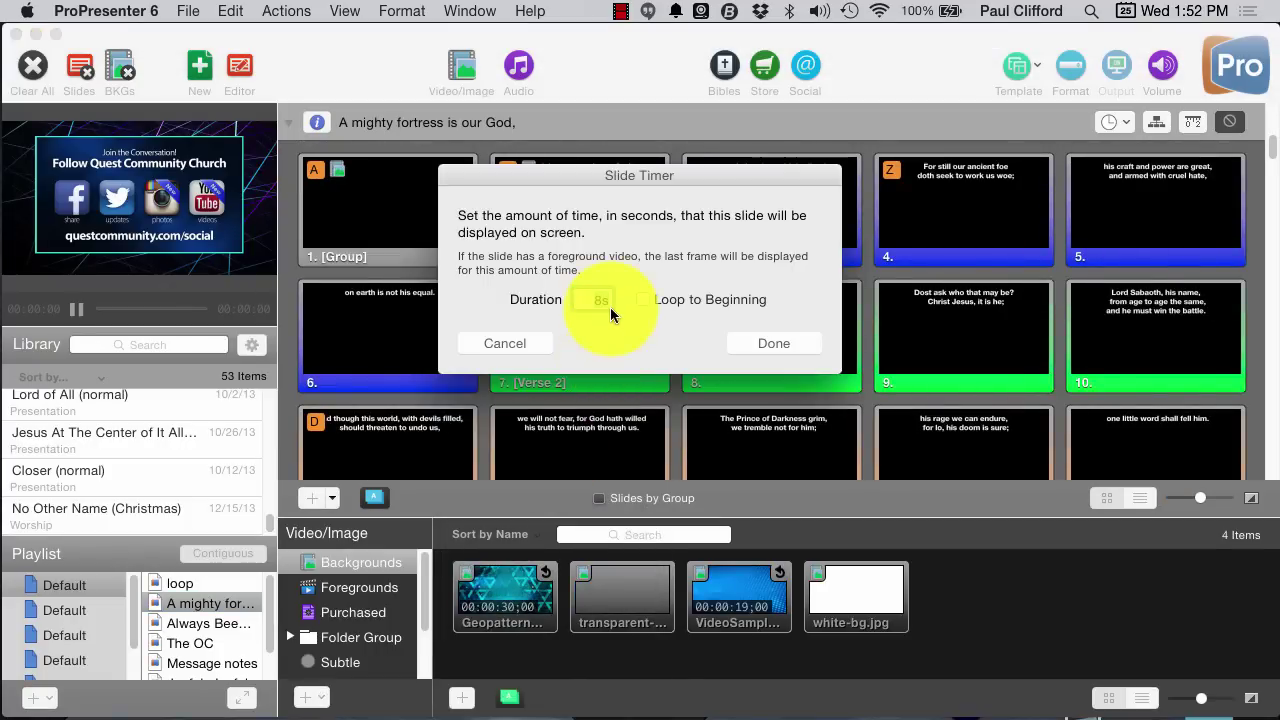
{"action": "left_click", "coordinate": [631, 306]}
{"action": "left_click", "coordinate": [643, 302]}
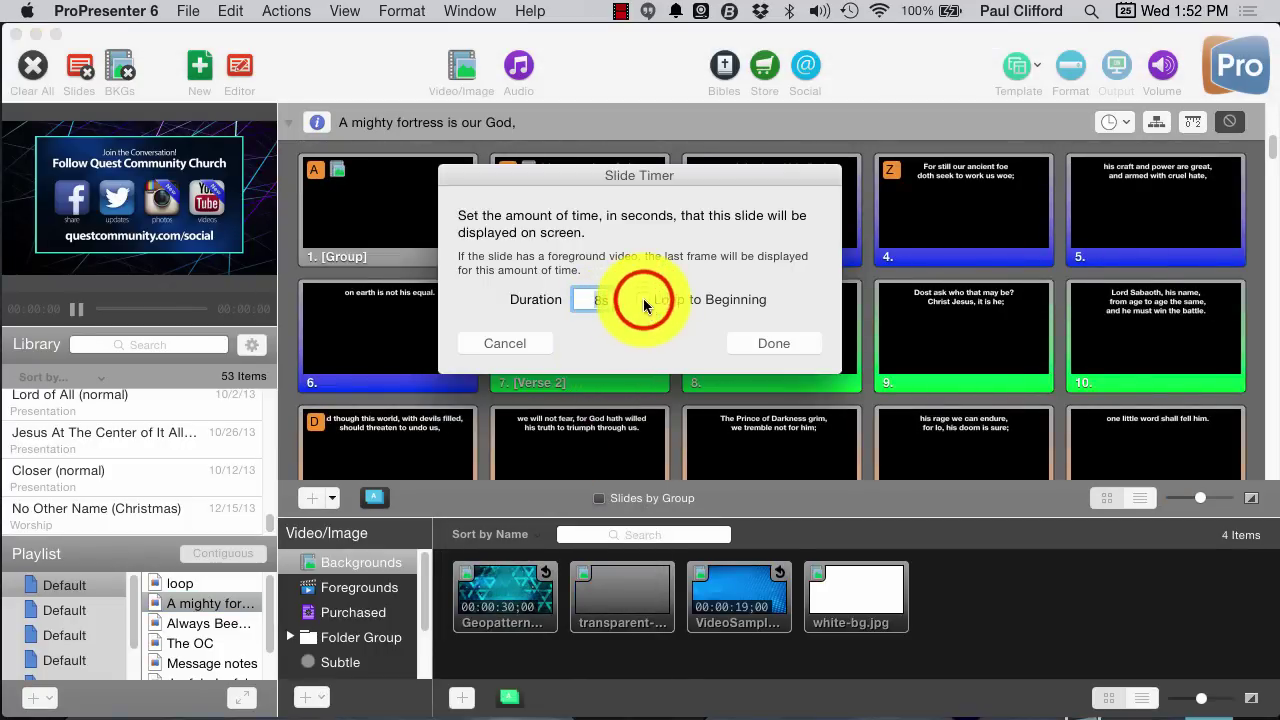
{"action": "left_click", "coordinate": [777, 343]}
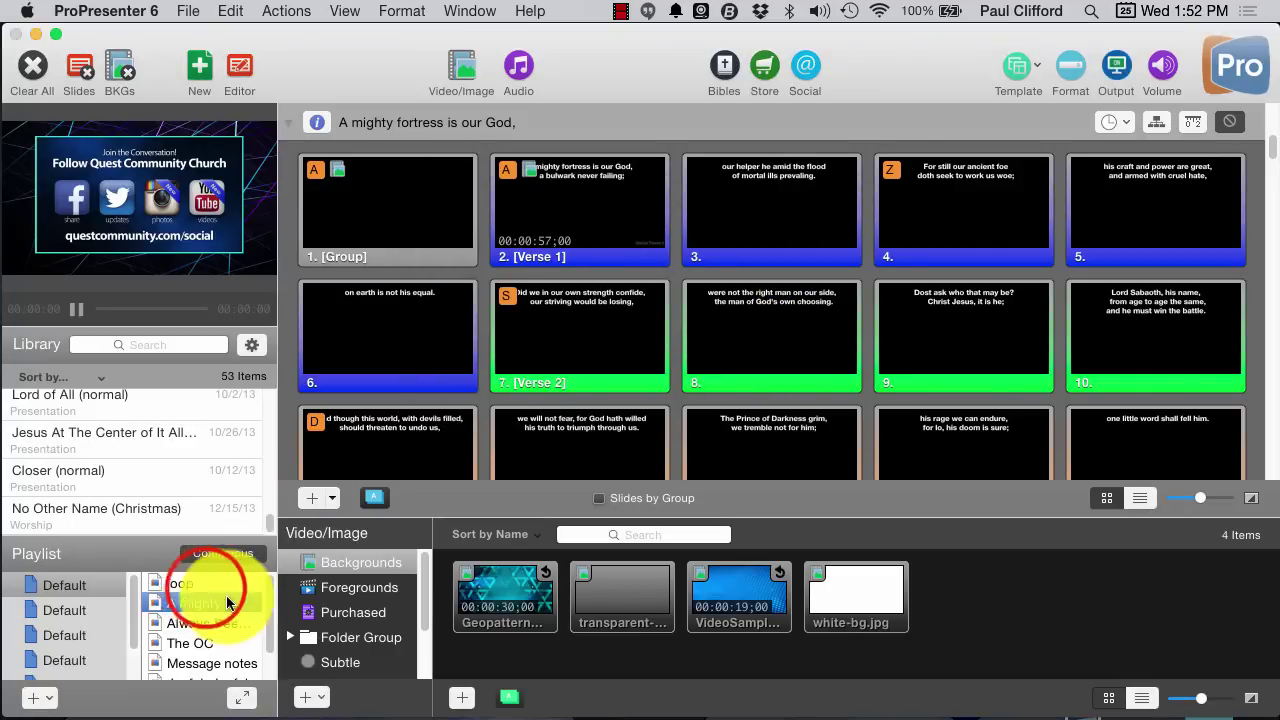
{"action": "left_click", "coordinate": [180, 583]}
{"action": "left_click", "coordinate": [387, 460]}
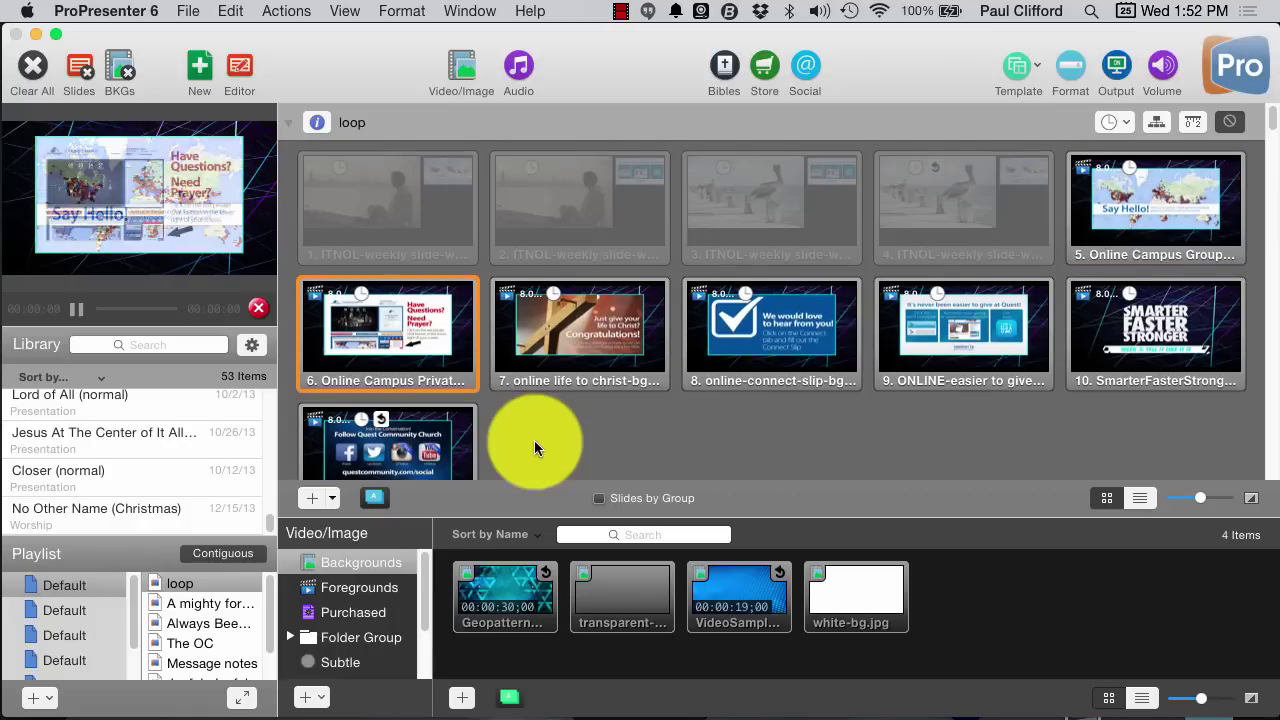
- Add a stage display Music cue to the first A mighty fortress slide, then bring up the Cue Palette
{"action": "scroll", "coordinate": [534, 440], "scroll_direction": "down", "scroll_amount": 2}
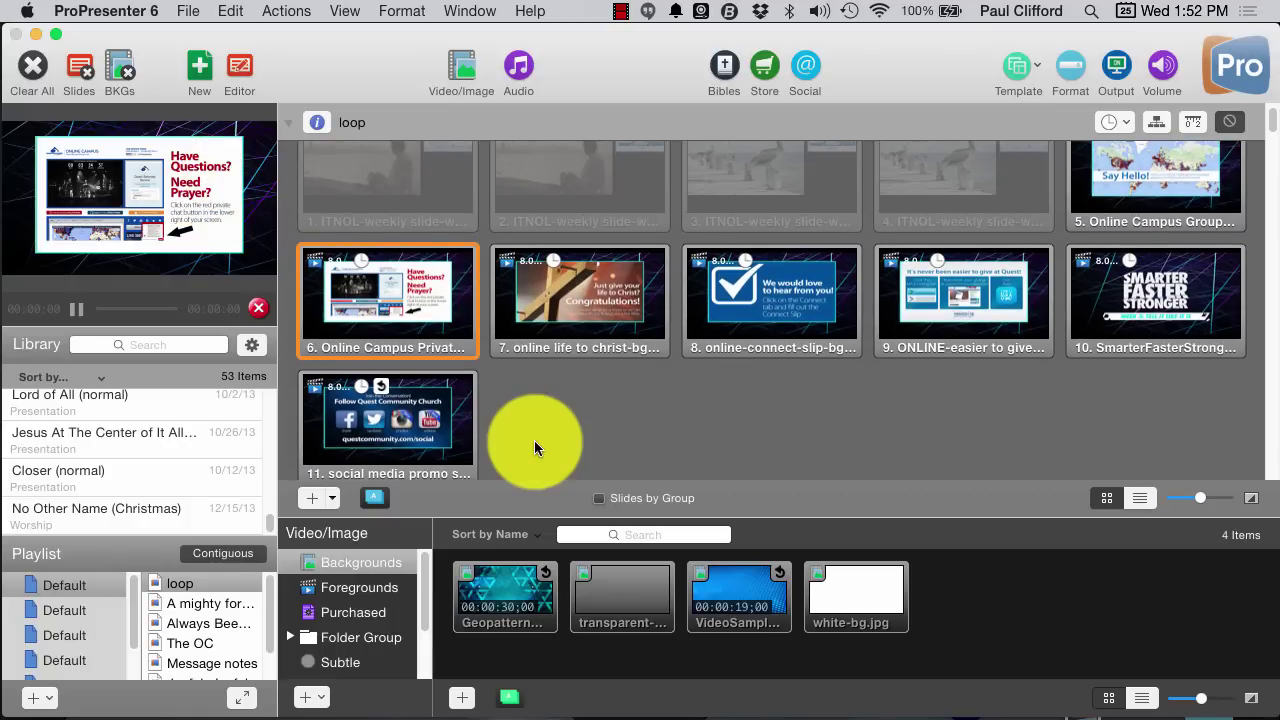
{"action": "scroll", "coordinate": [534, 440], "scroll_direction": "down", "scroll_amount": 5}
{"action": "scroll", "coordinate": [534, 440], "scroll_direction": "down", "scroll_amount": 2}
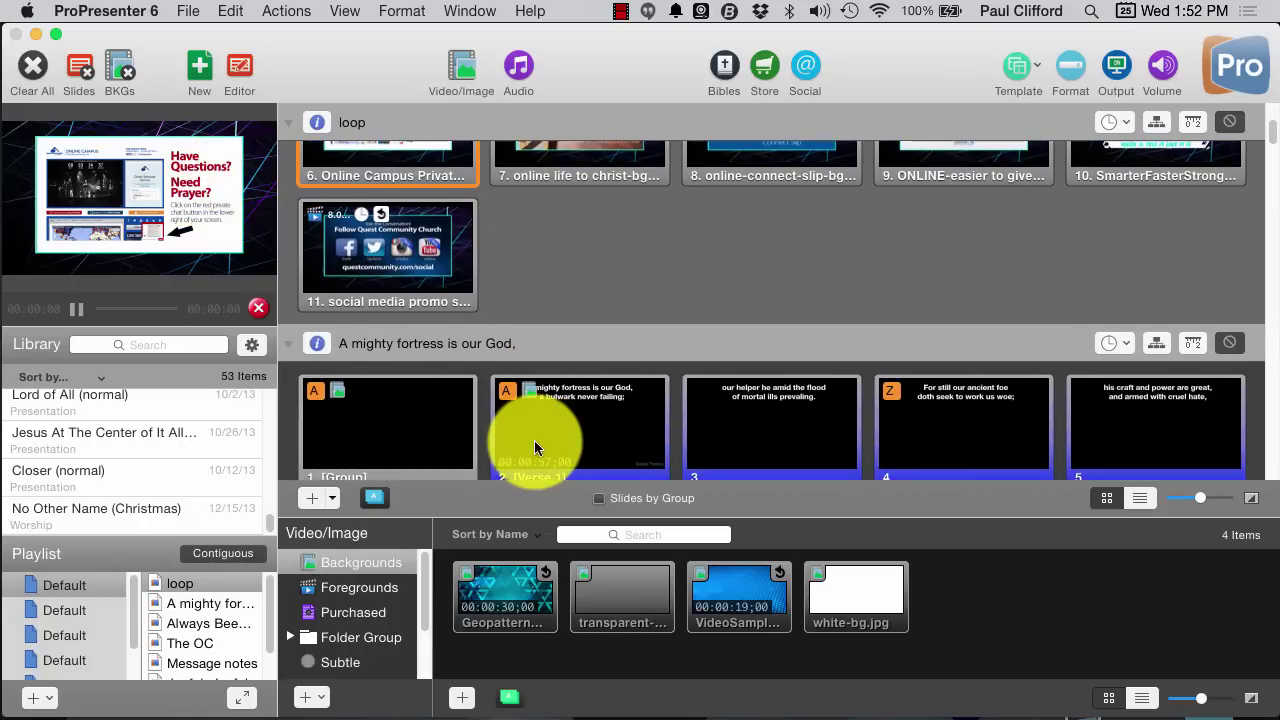
{"action": "left_click", "coordinate": [375, 430]}
{"action": "right_click", "coordinate": [375, 430]}
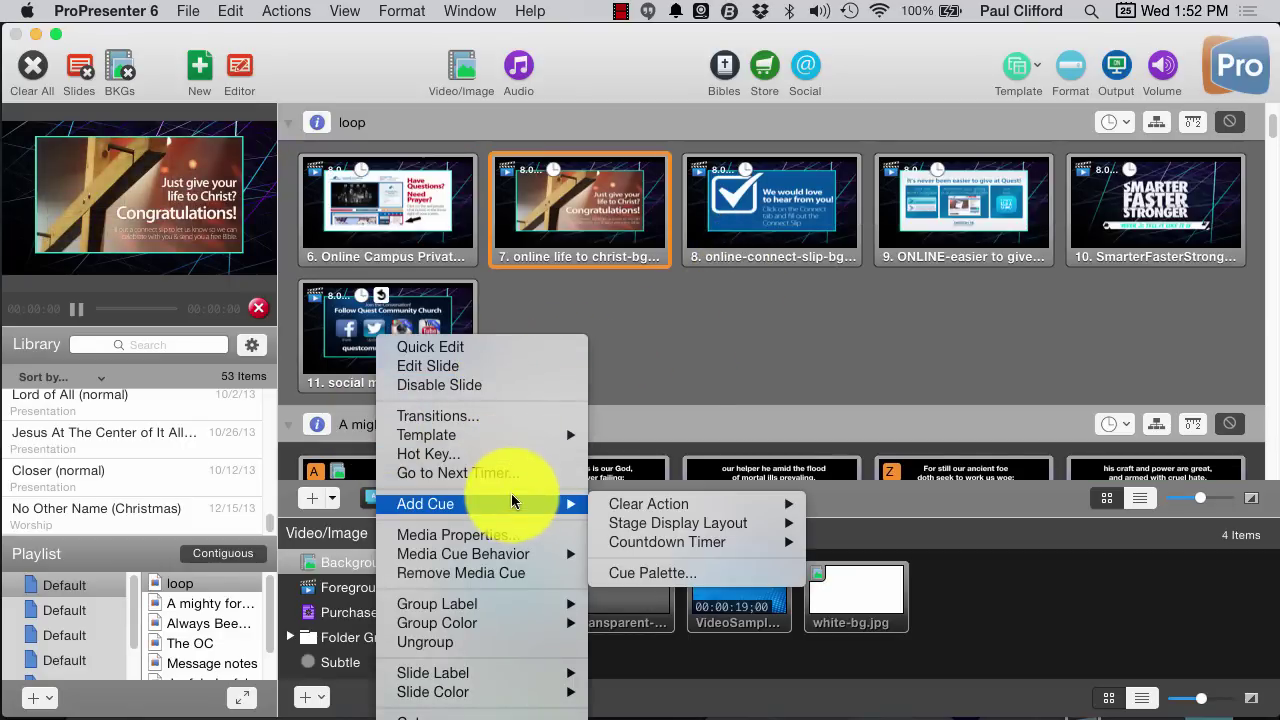
{"action": "mouse_move", "coordinate": [502, 555]}
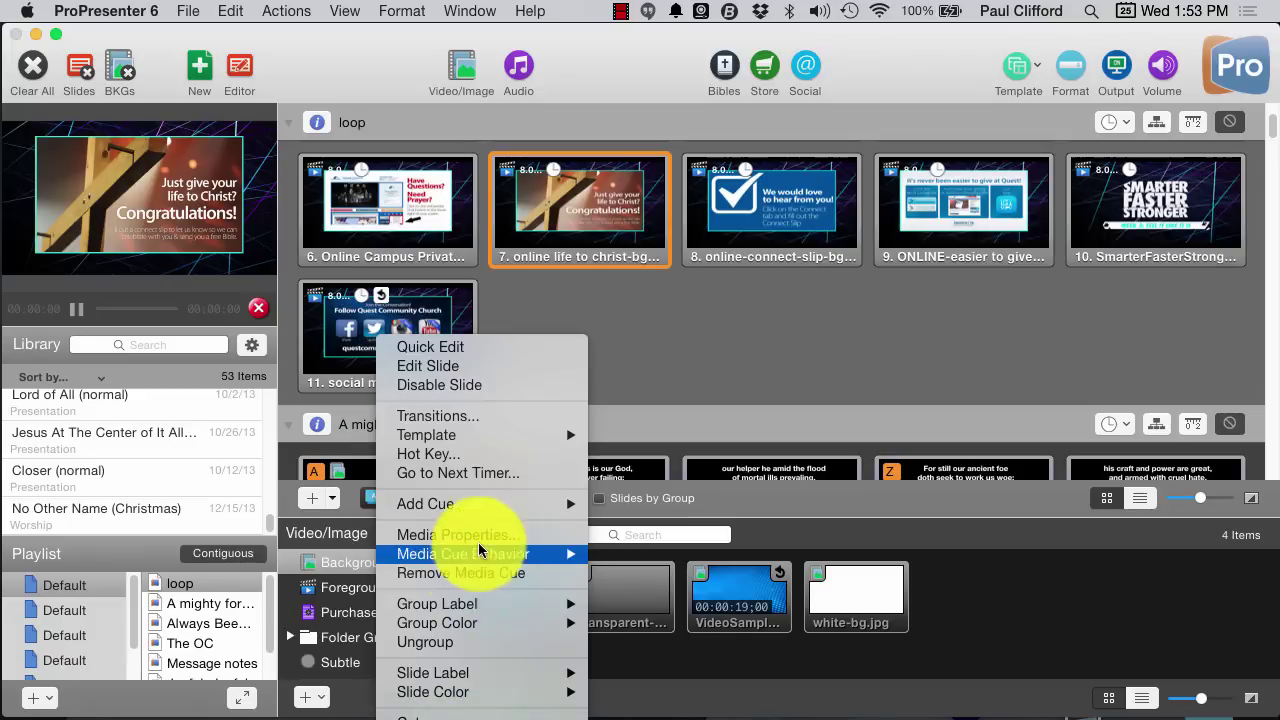
{"action": "mouse_move", "coordinate": [481, 505]}
{"action": "mouse_move", "coordinate": [636, 507]}
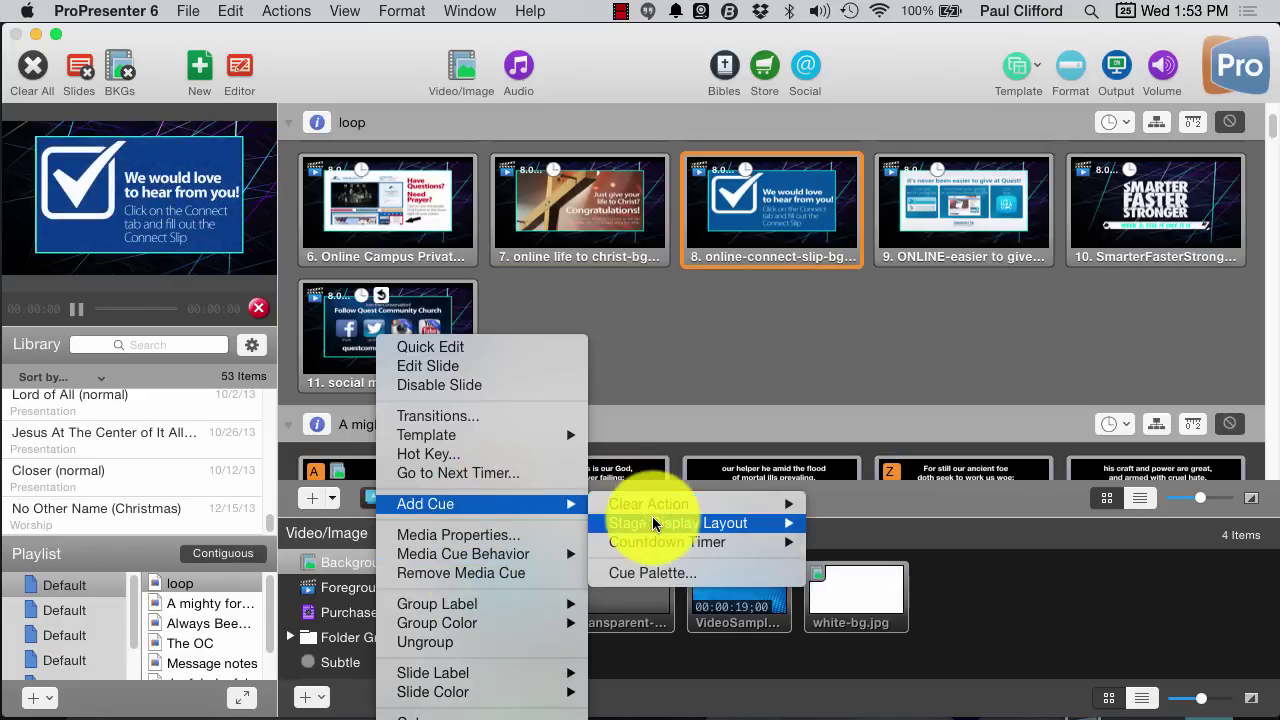
{"action": "mouse_move", "coordinate": [657, 528]}
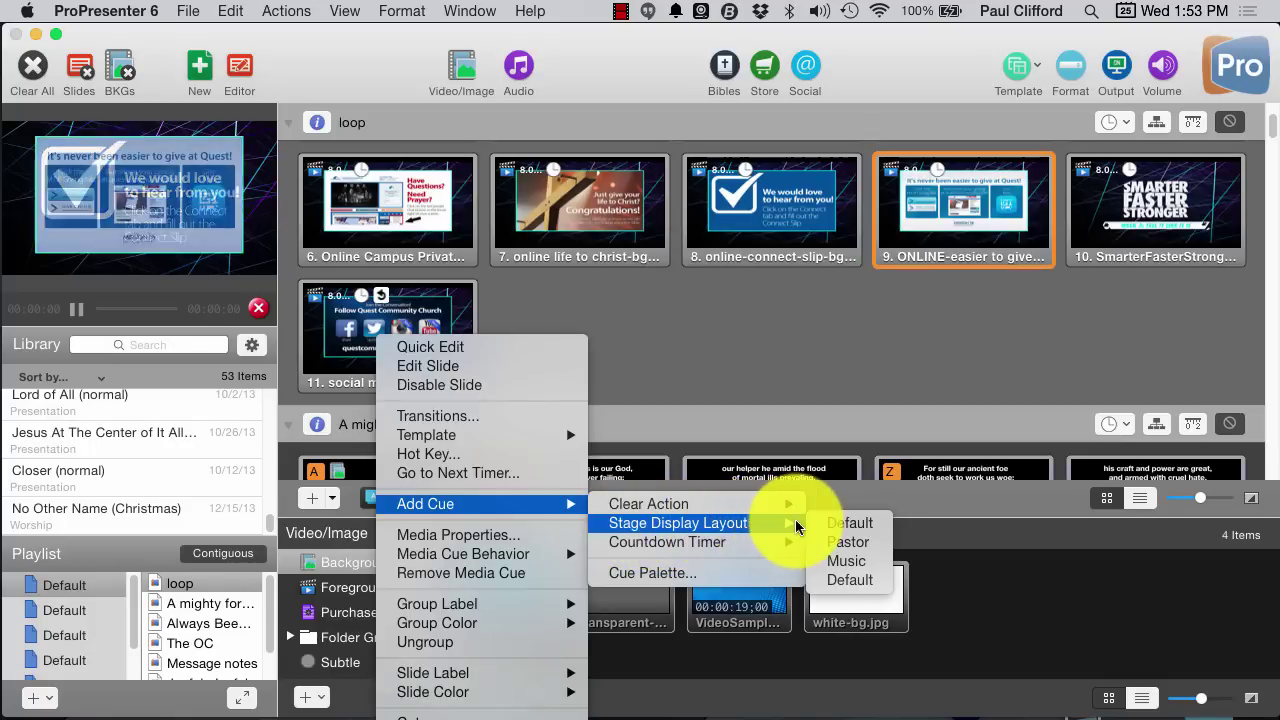
{"action": "left_click", "coordinate": [838, 568]}
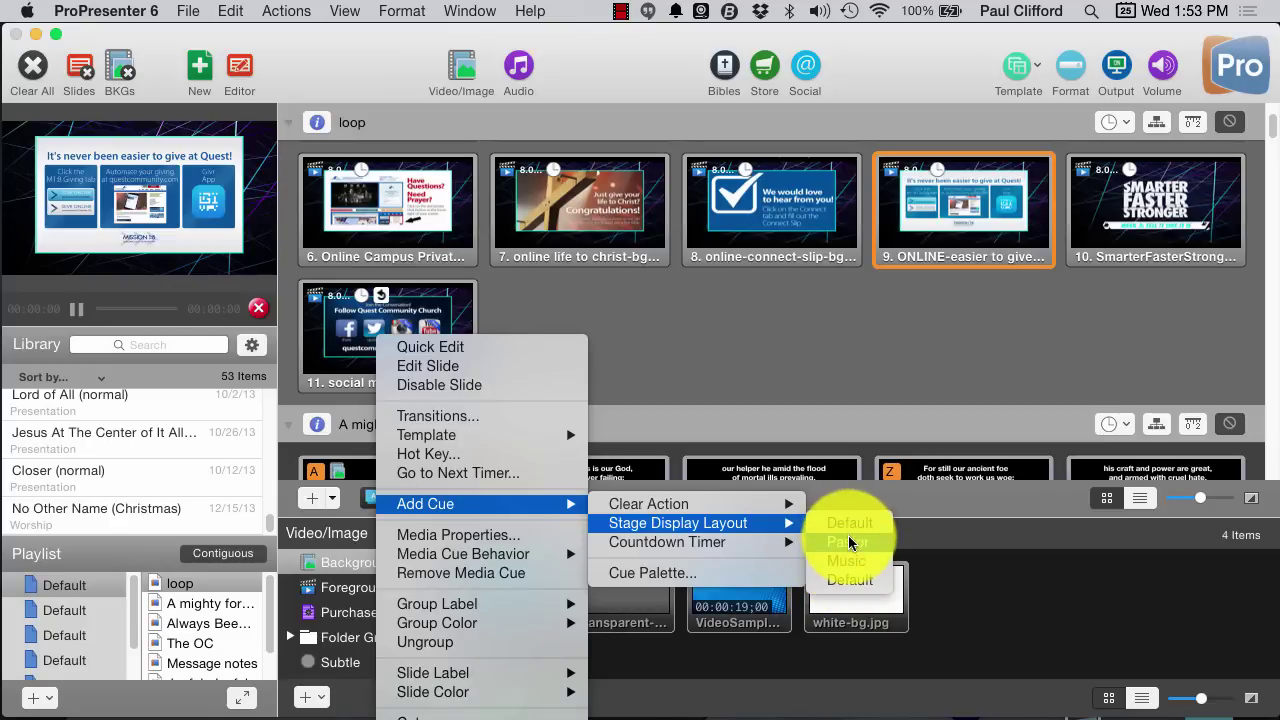
{"action": "mouse_move", "coordinate": [767, 549]}
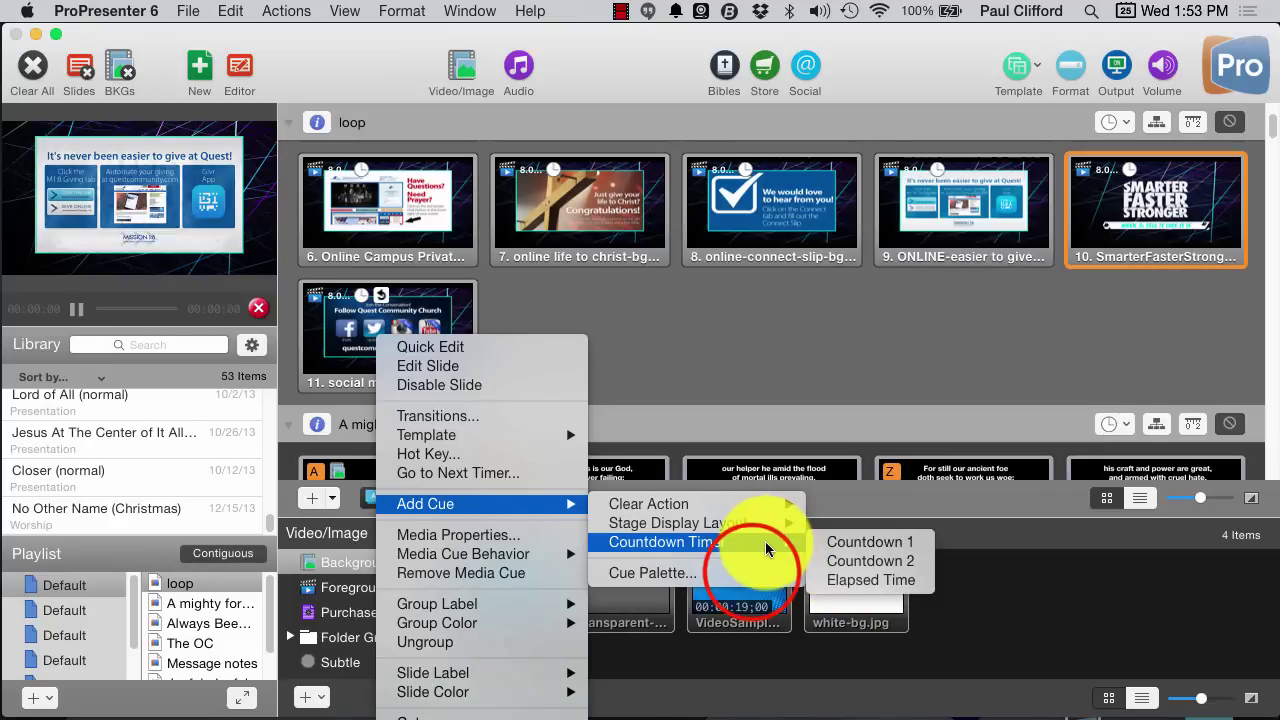
{"action": "left_click", "coordinate": [753, 576]}
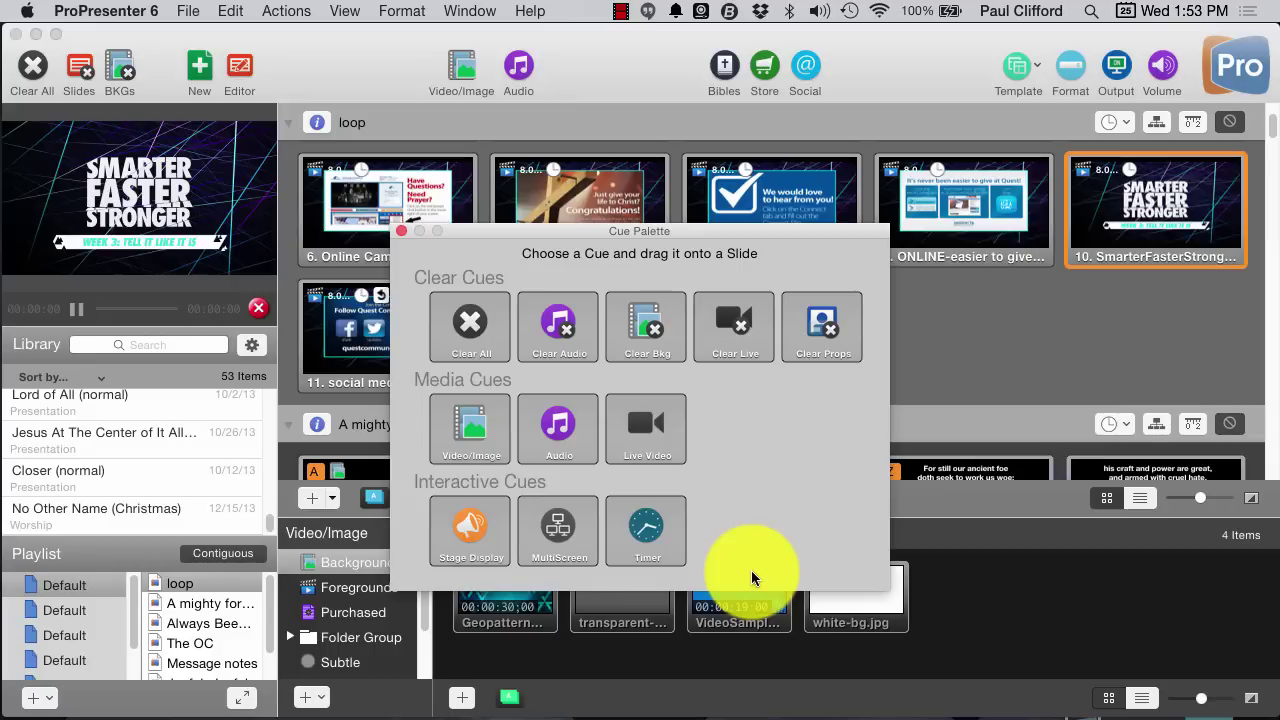
- Drop a Timer cue on the social media promo slide, set to Start Timer for Countdown 1
{"action": "left_click", "coordinate": [677, 232]}
{"action": "left_click_drag", "start_coordinate": [680, 262], "coordinate": [872, 68]}
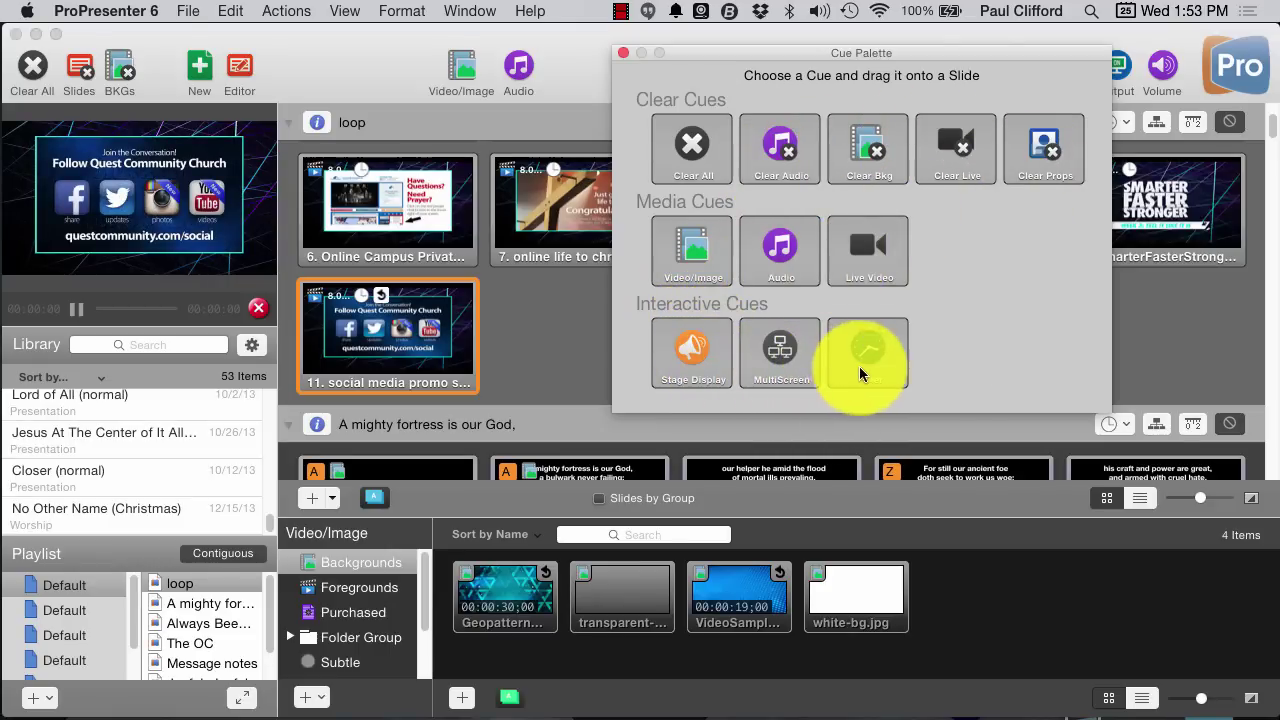
{"action": "left_click_drag", "start_coordinate": [866, 372], "coordinate": [378, 393]}
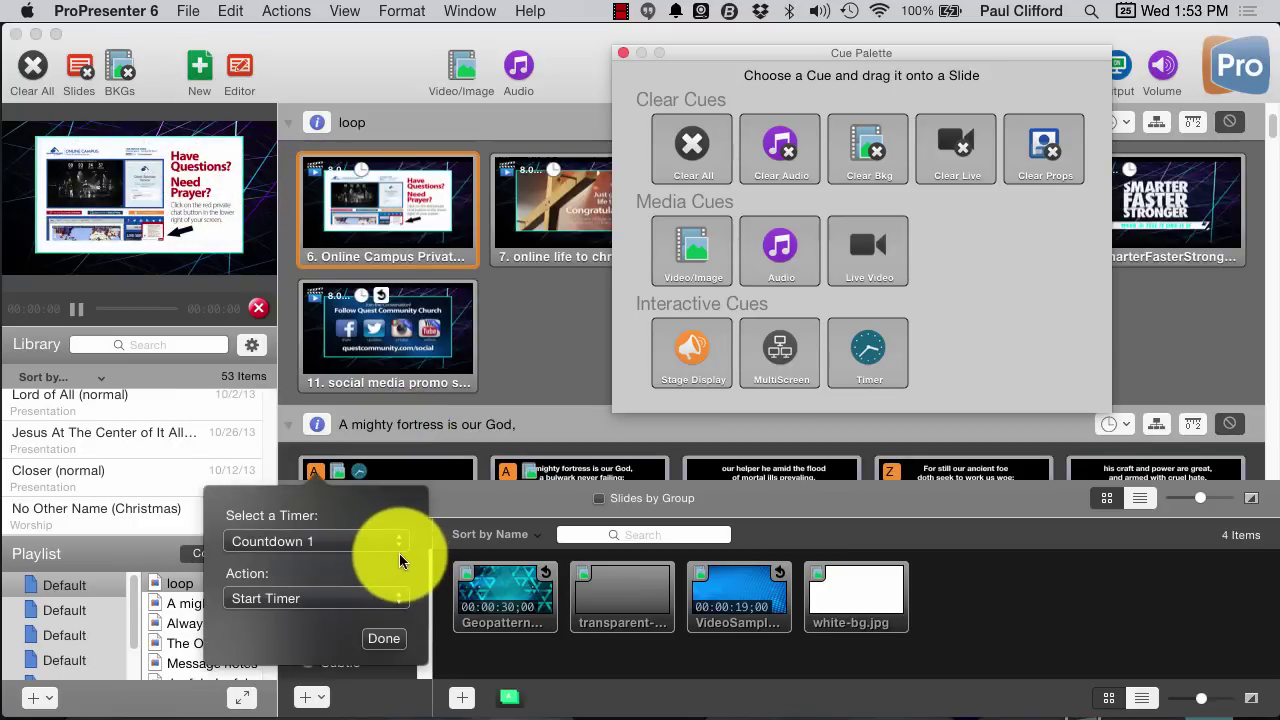
{"action": "left_click", "coordinate": [400, 546]}
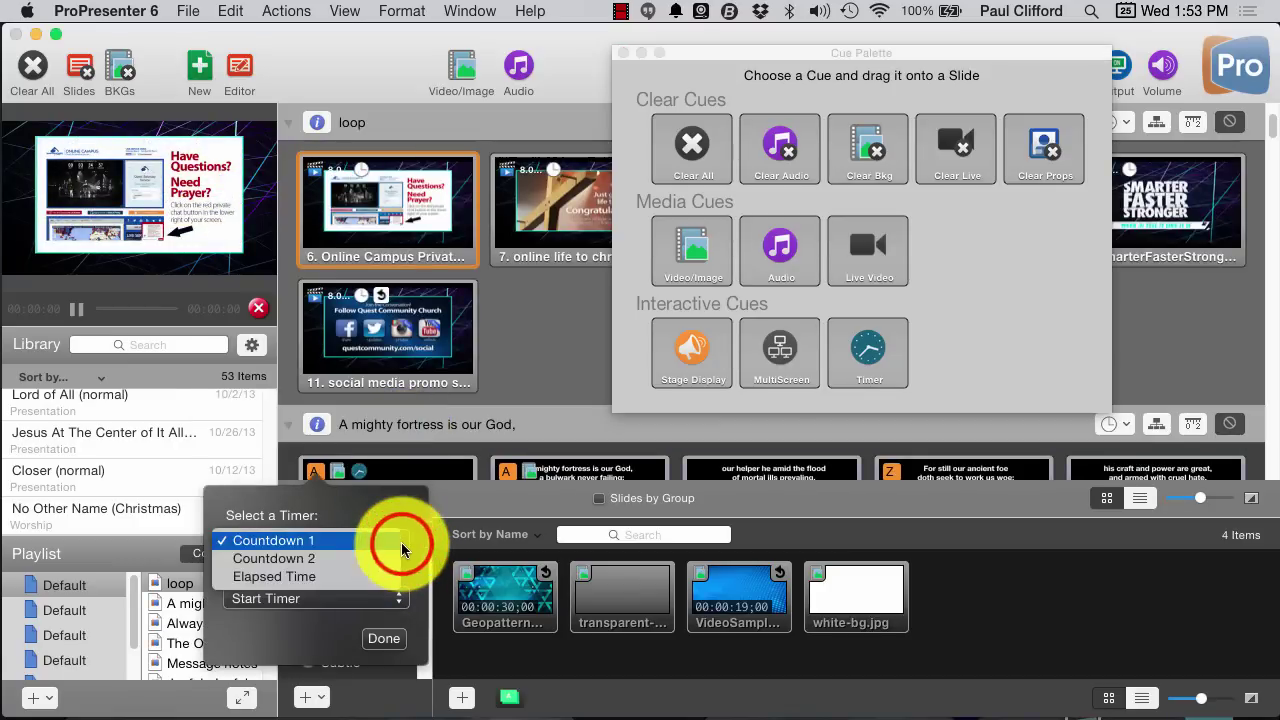
{"action": "left_click", "coordinate": [401, 546]}
{"action": "left_click", "coordinate": [401, 598]}
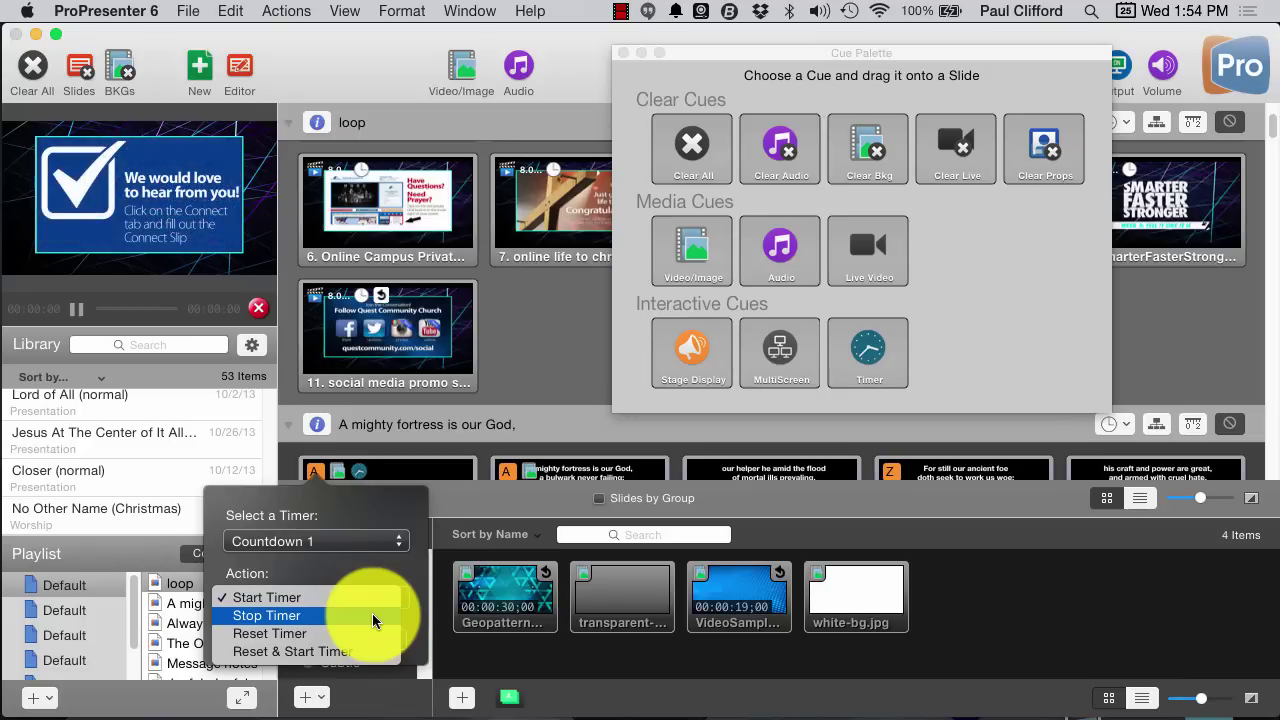
{"action": "left_click", "coordinate": [471, 478]}
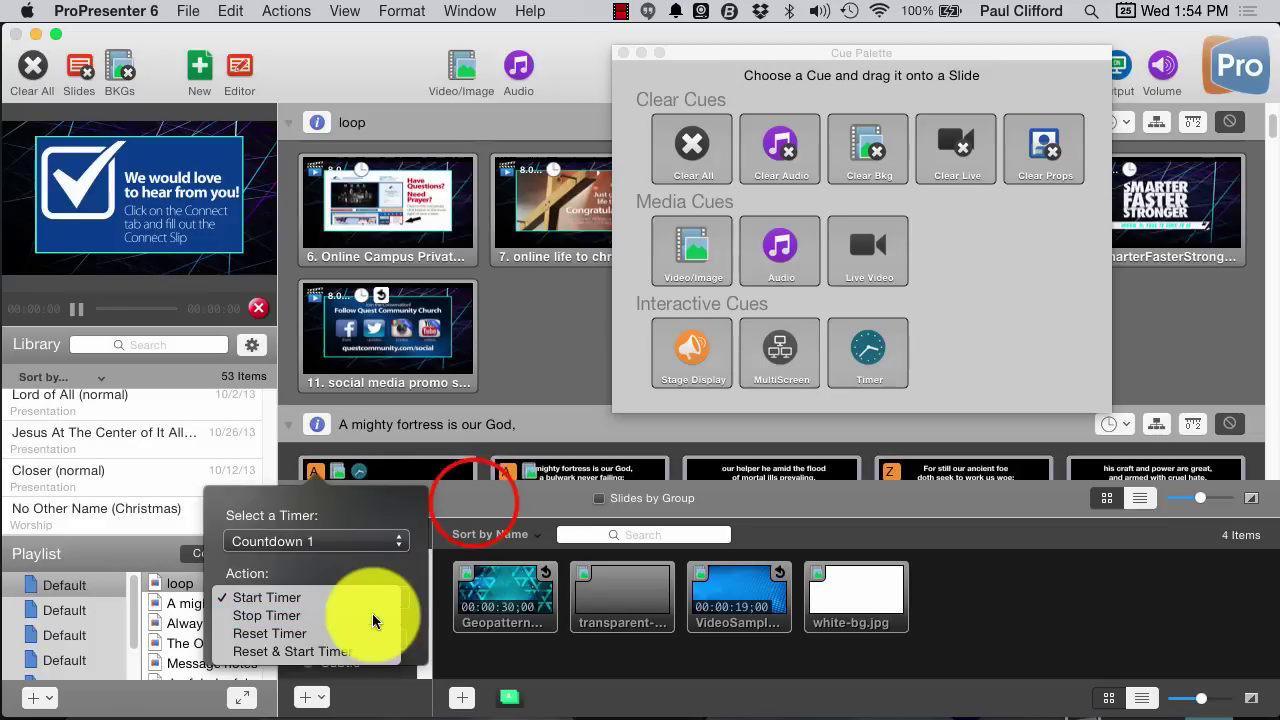
{"action": "left_click", "coordinate": [383, 637]}
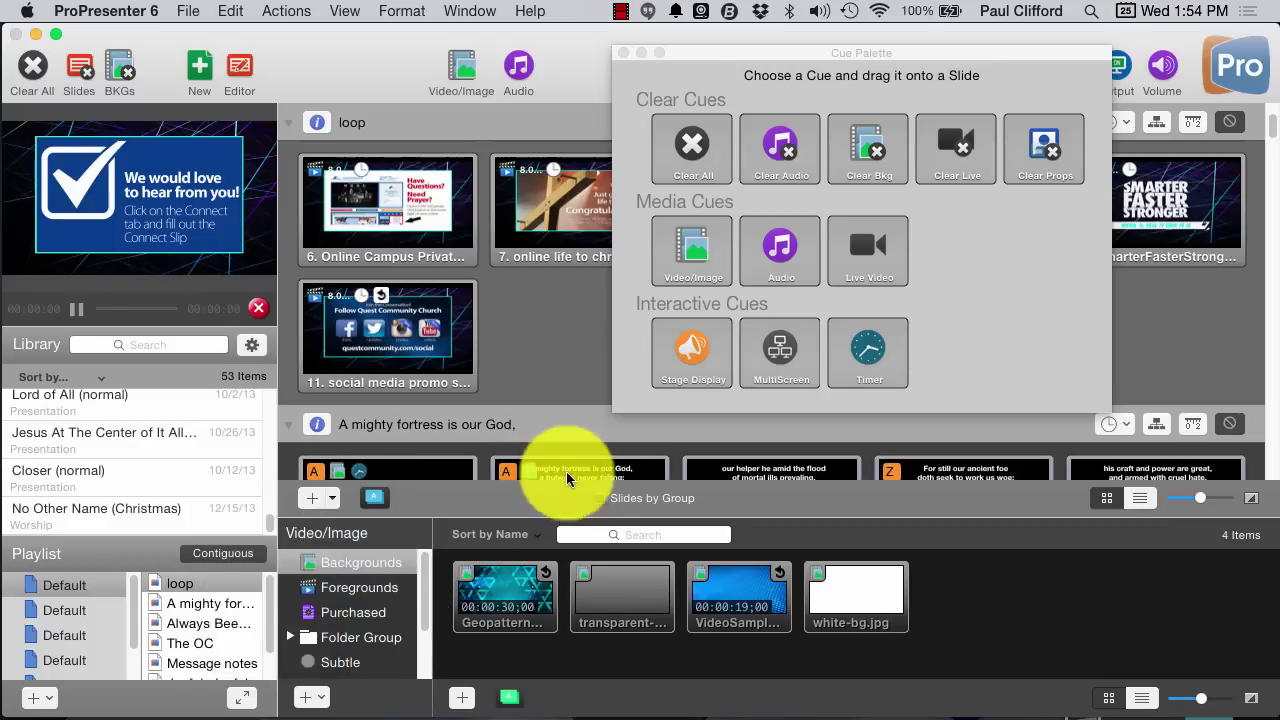
- Close the Cue Palette, then open and close the social media promo slide in the Editor
{"action": "left_click", "coordinate": [620, 52]}
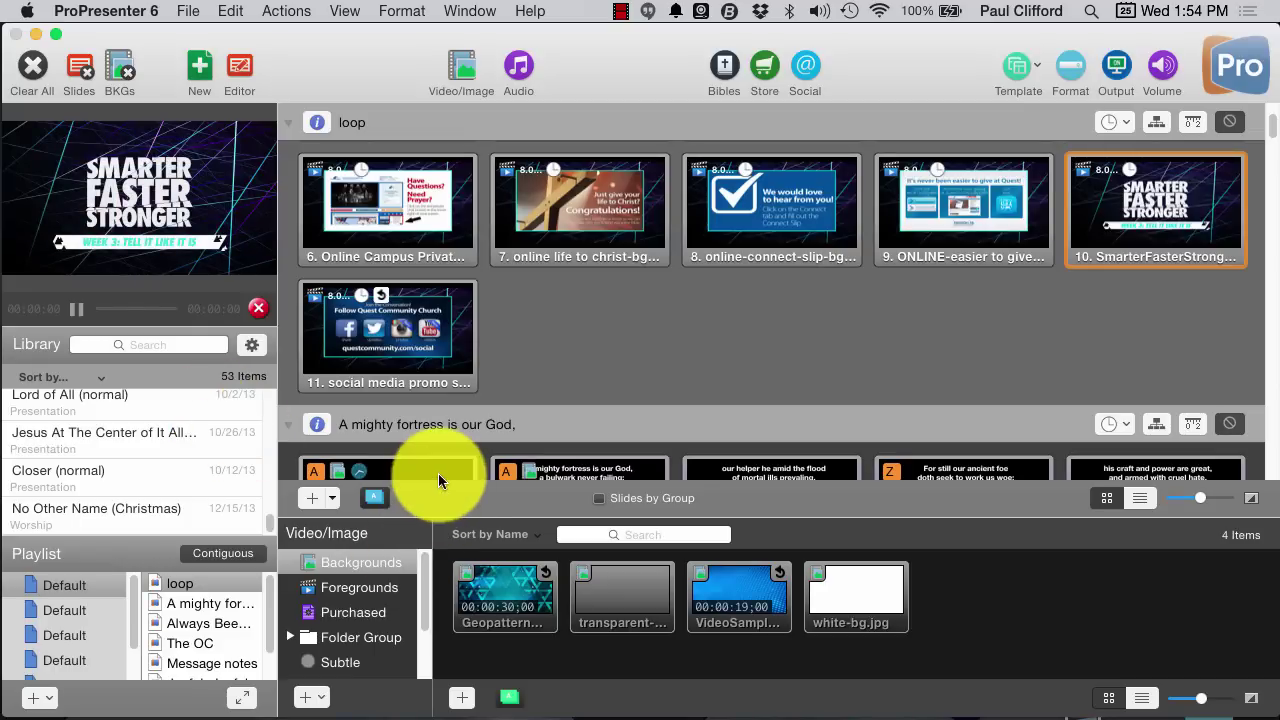
{"action": "scroll", "coordinate": [440, 460], "scroll_direction": "down", "scroll_amount": 3}
{"action": "scroll", "coordinate": [441, 449], "scroll_direction": "down", "scroll_amount": 3}
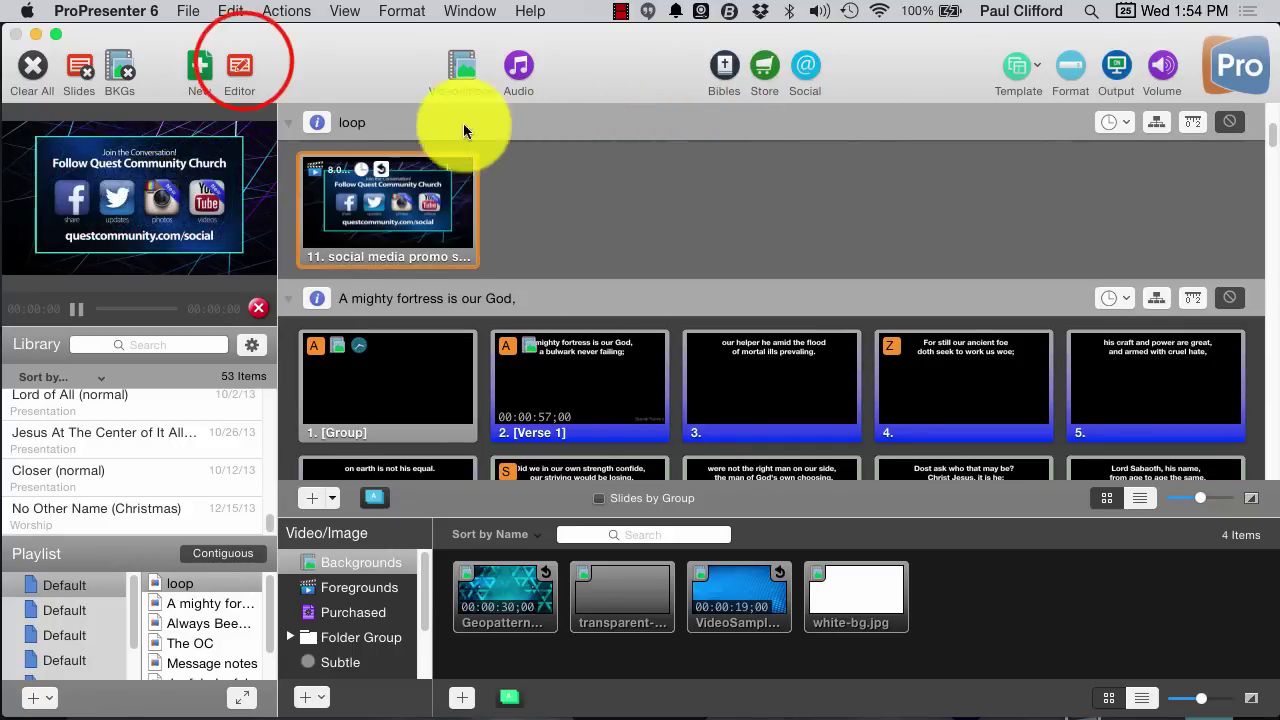
{"action": "left_click", "coordinate": [243, 65]}
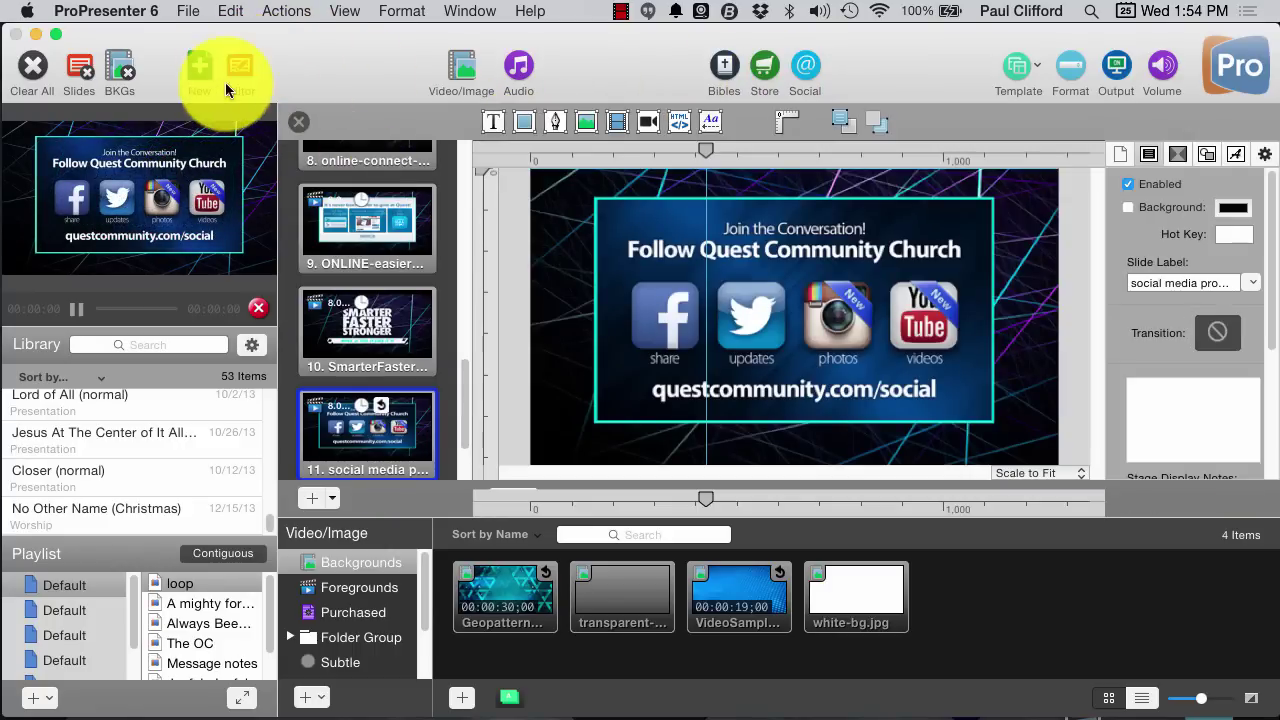
{"action": "left_click", "coordinate": [299, 121]}
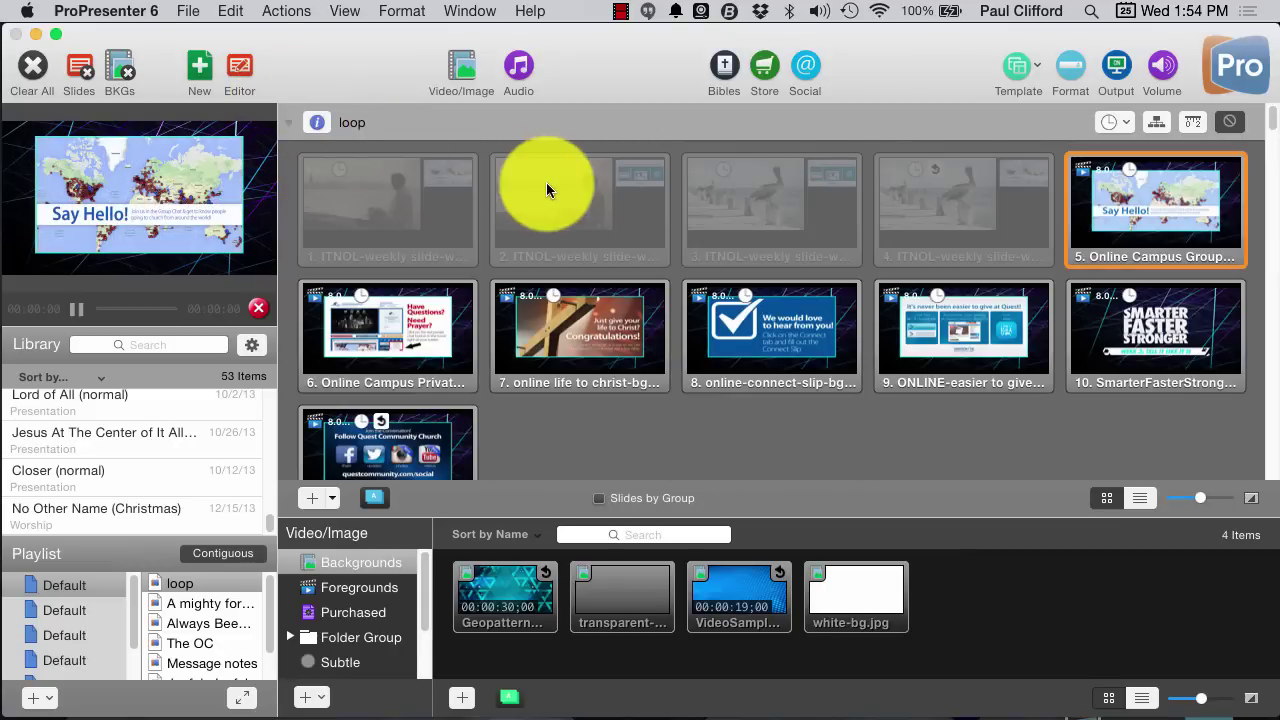
- Open the Scheduler and add a new entry using the Default playlist
{"action": "left_click", "coordinate": [366, 8]}
{"action": "left_click", "coordinate": [345, 10]}
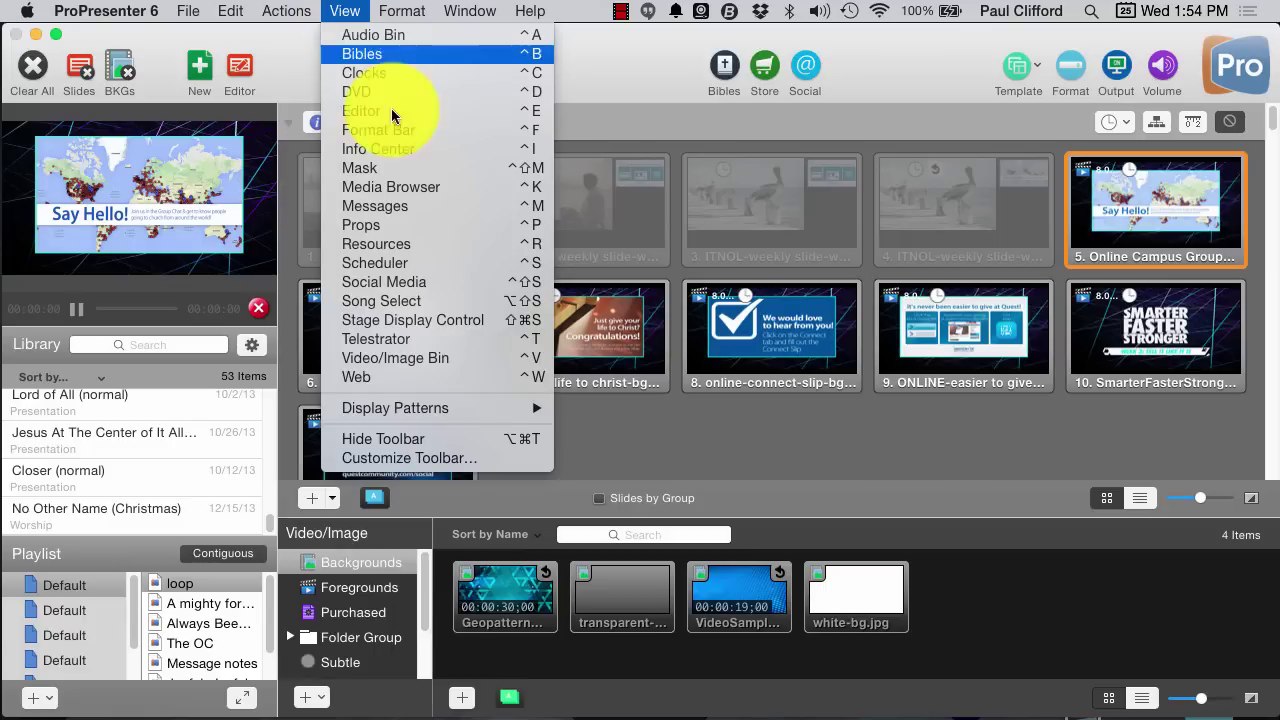
{"action": "left_click", "coordinate": [415, 263]}
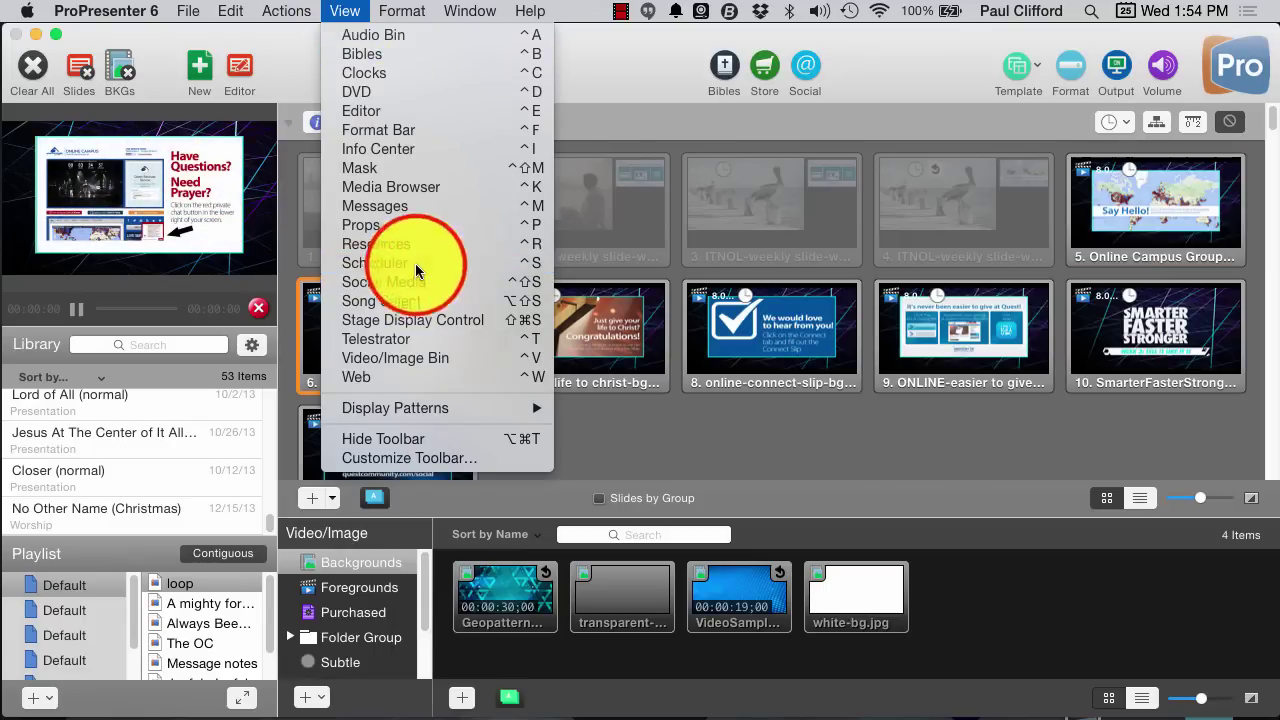
{"action": "left_click", "coordinate": [768, 362]}
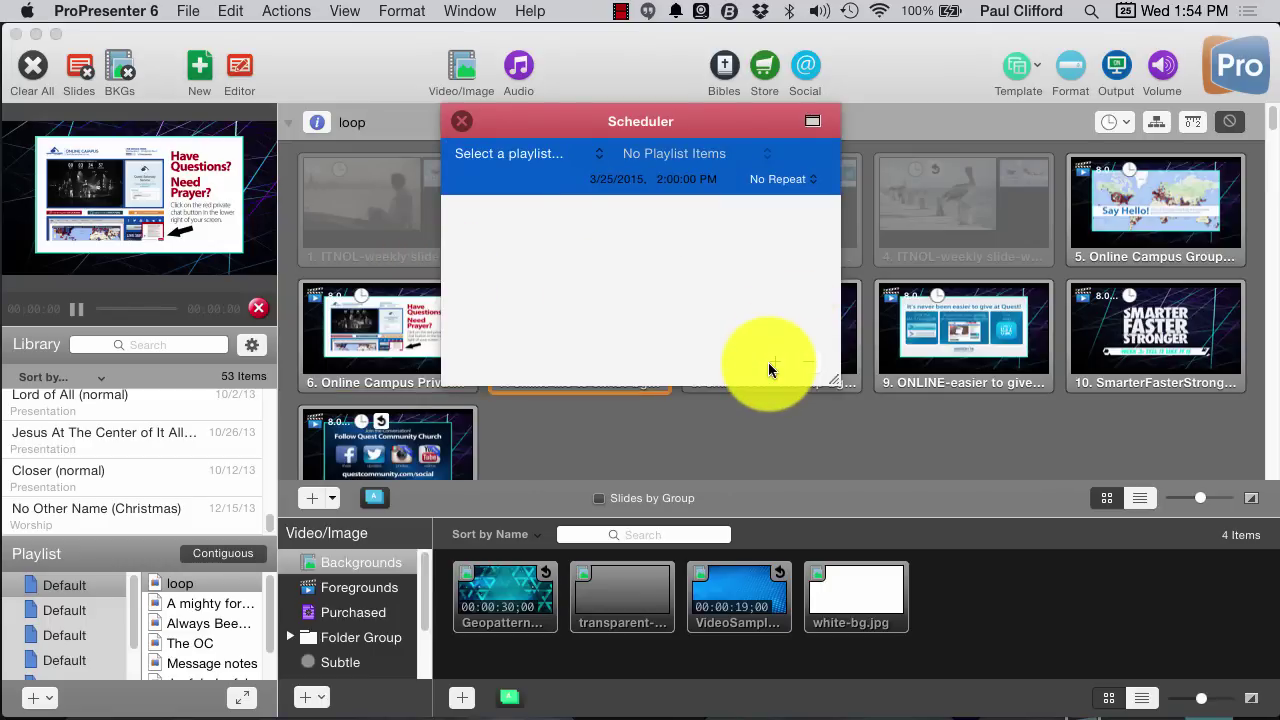
{"action": "left_click", "coordinate": [600, 155]}
{"action": "left_click", "coordinate": [598, 153]}
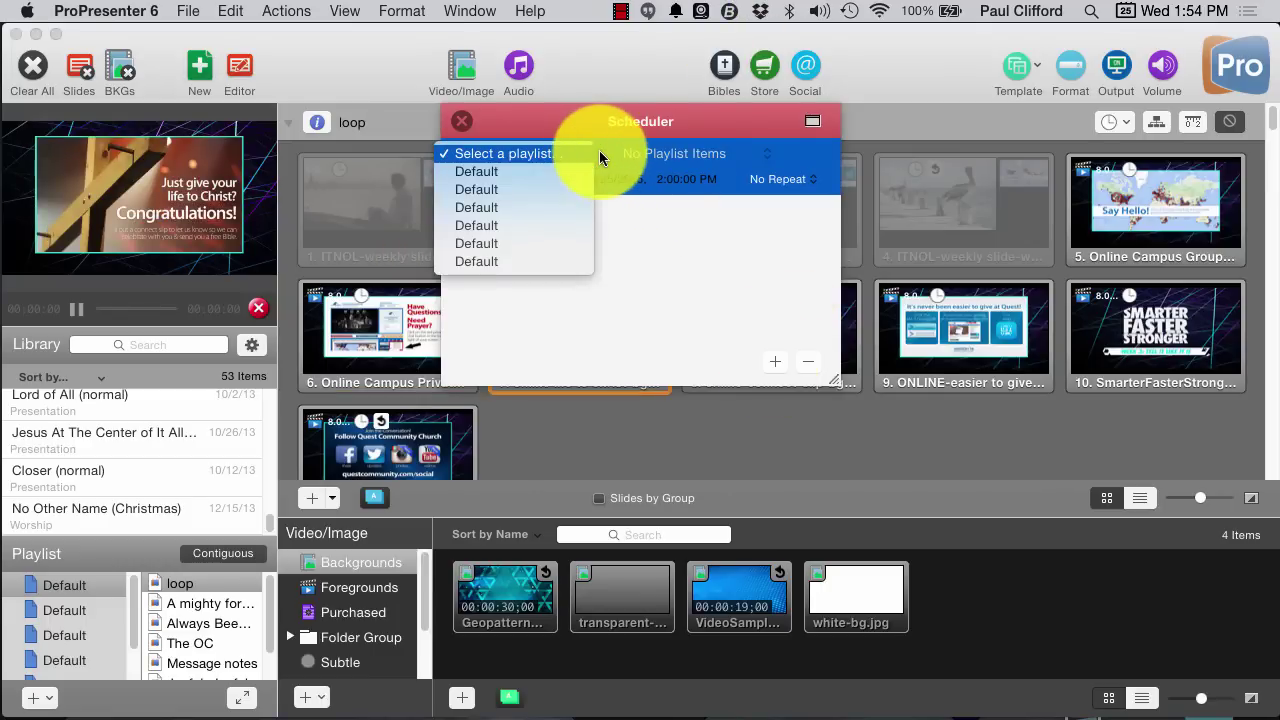
{"action": "left_click", "coordinate": [554, 176]}
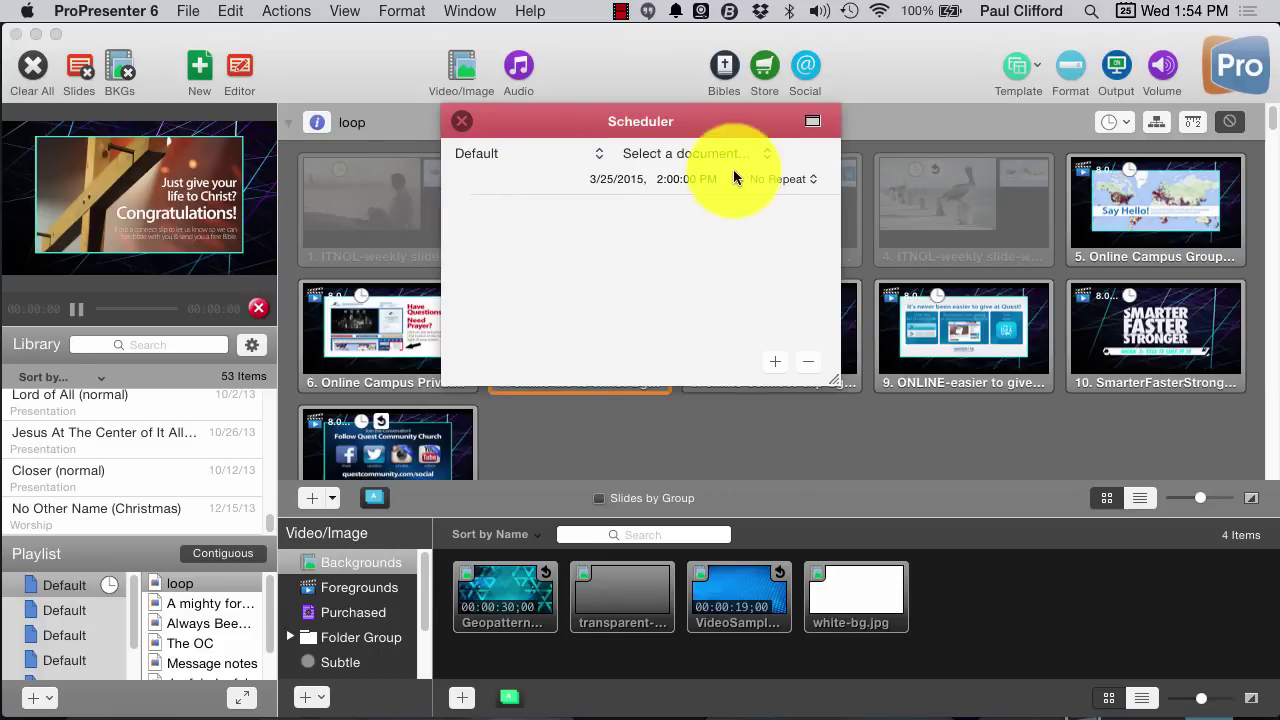
- Set the entry to A mighty fortress is our God at 1:56:00 PM, then close the Scheduler
{"action": "left_click", "coordinate": [657, 181]}
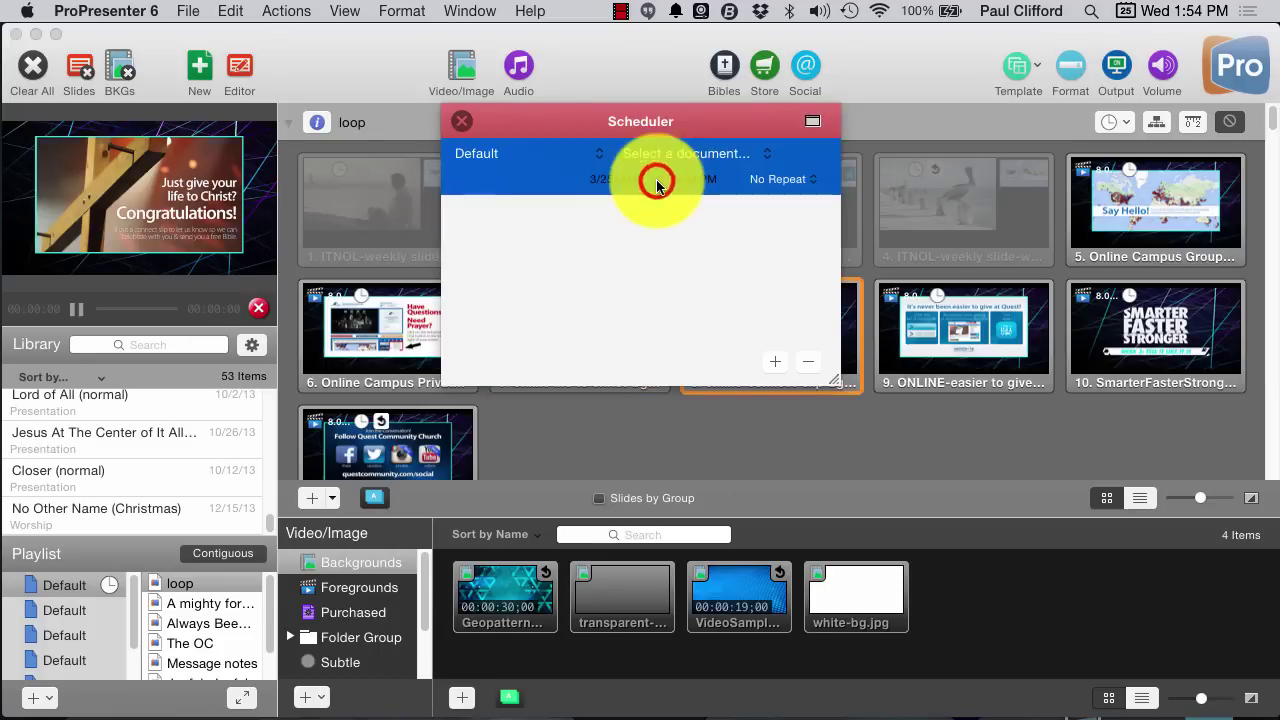
{"action": "left_click", "coordinate": [666, 182]}
{"action": "left_click", "coordinate": [666, 184]}
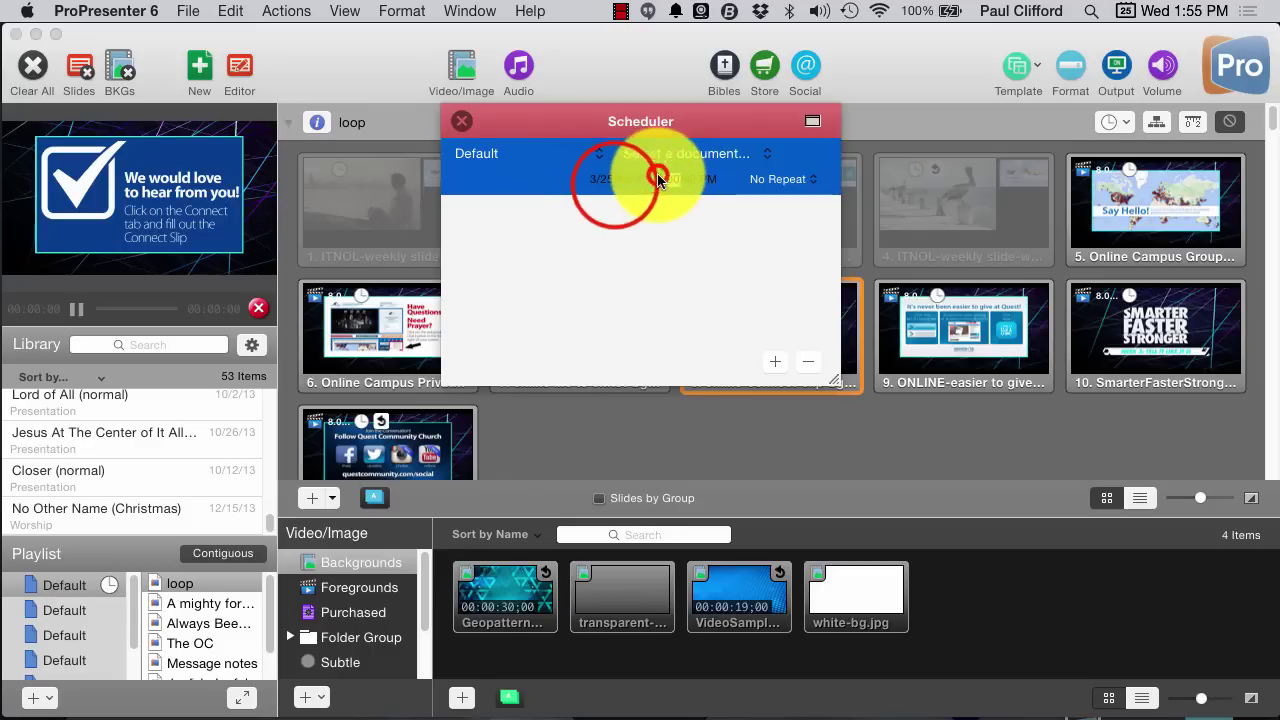
{"action": "left_click", "coordinate": [614, 189]}
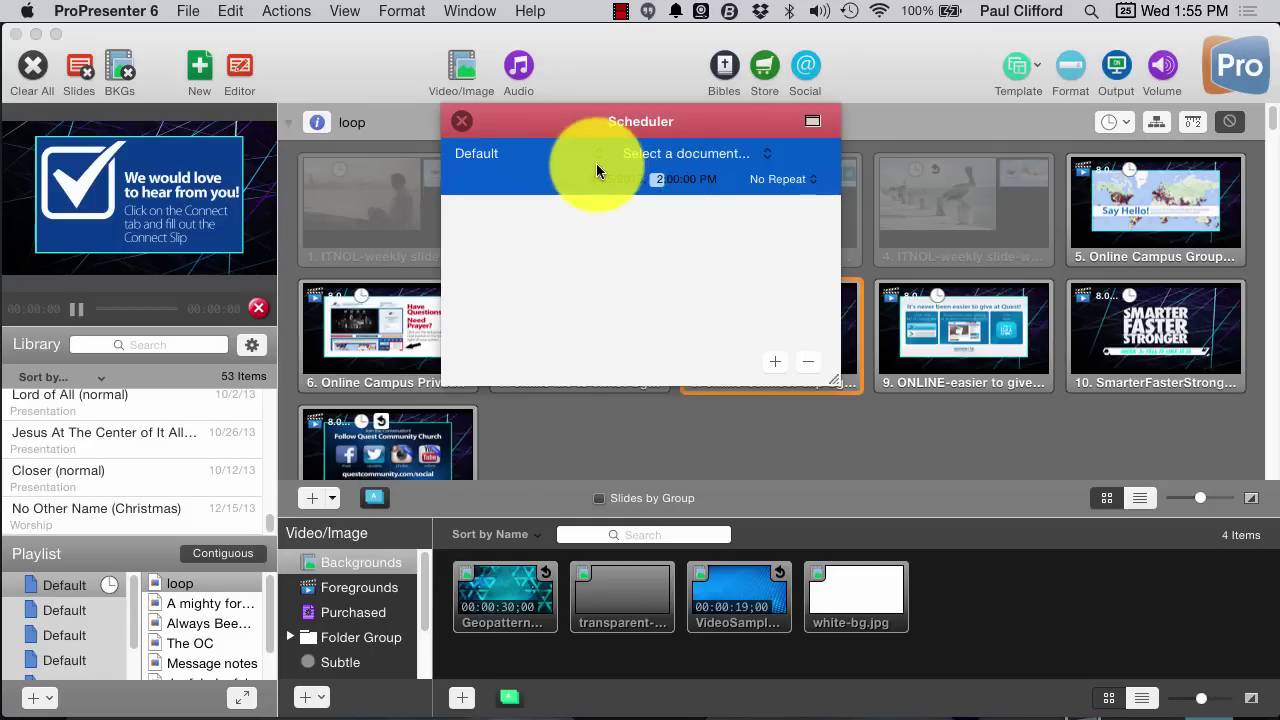
{"action": "left_click", "coordinate": [768, 151]}
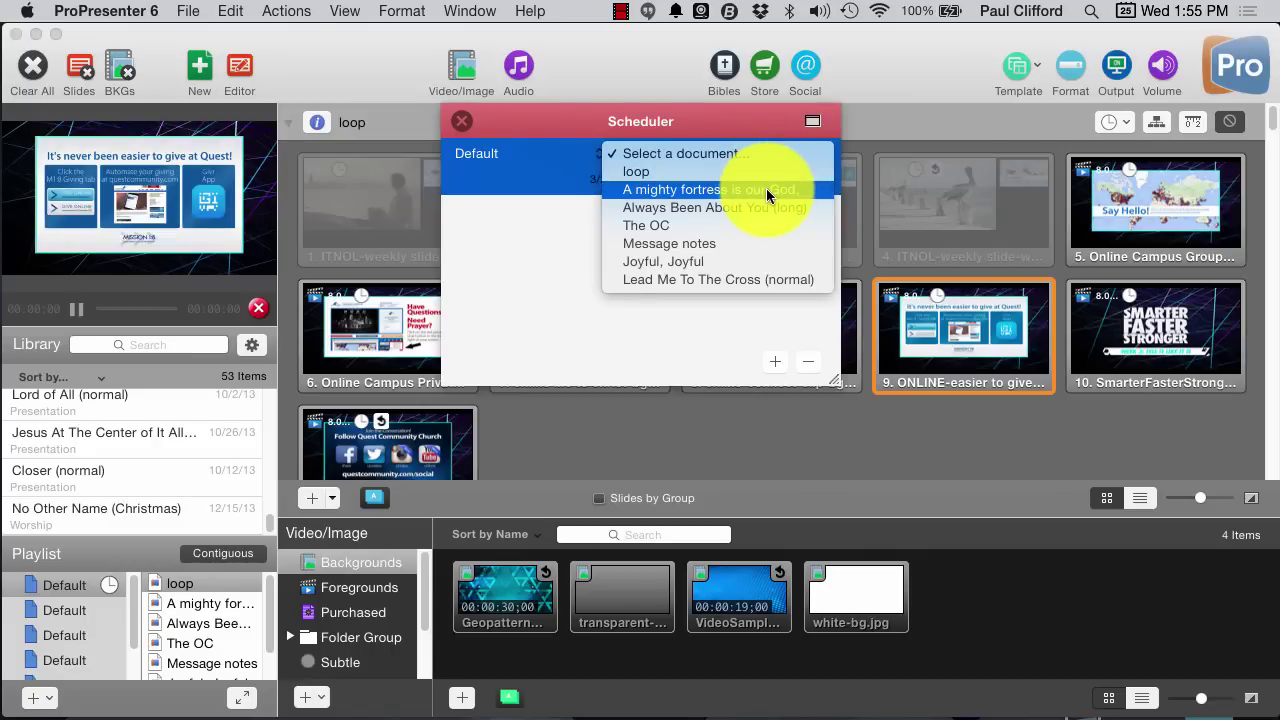
{"action": "left_click", "coordinate": [766, 189]}
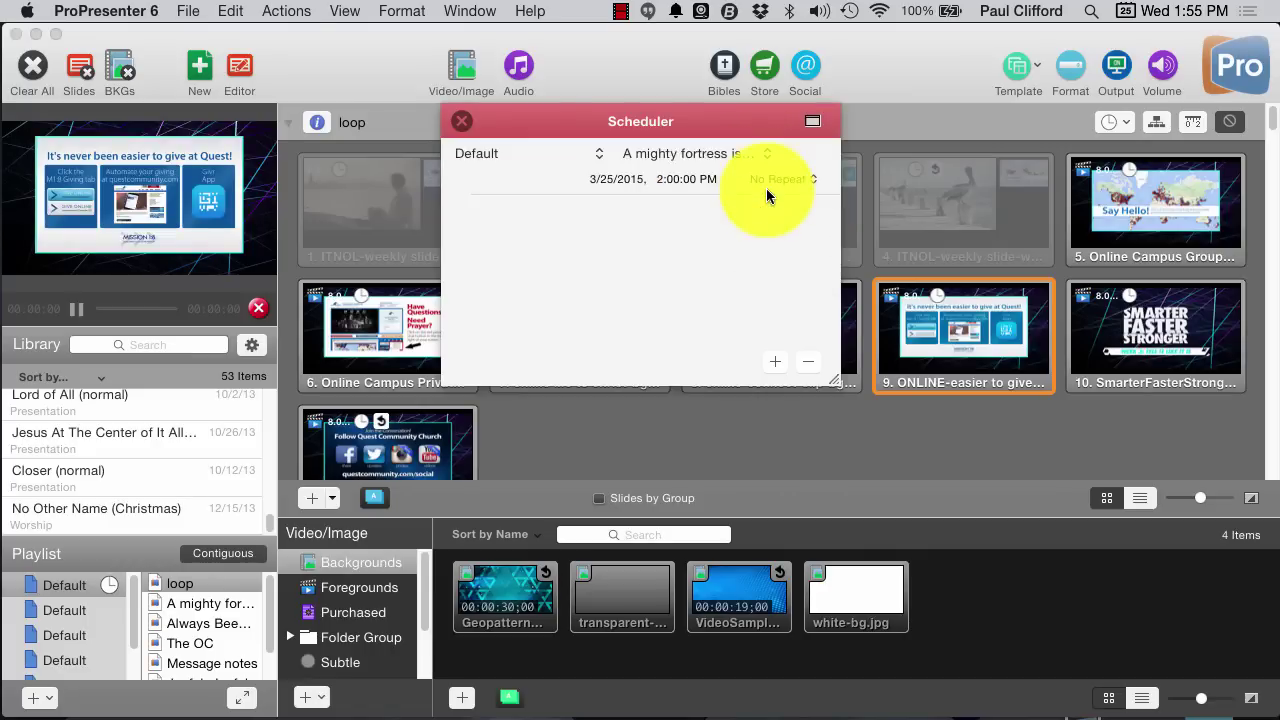
{"action": "left_click", "coordinate": [661, 187]}
{"action": "left_click", "coordinate": [660, 179]}
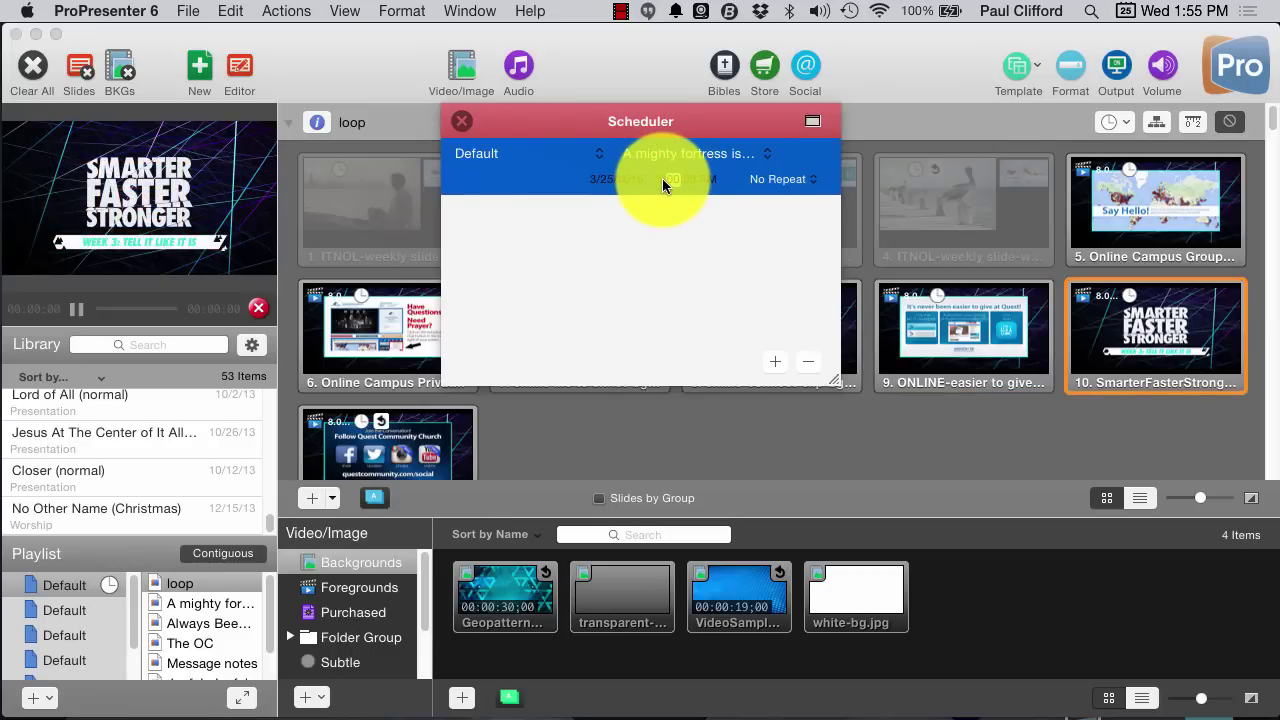
{"action": "left_click", "coordinate": [658, 179]}
{"action": "left_click", "coordinate": [684, 218]}
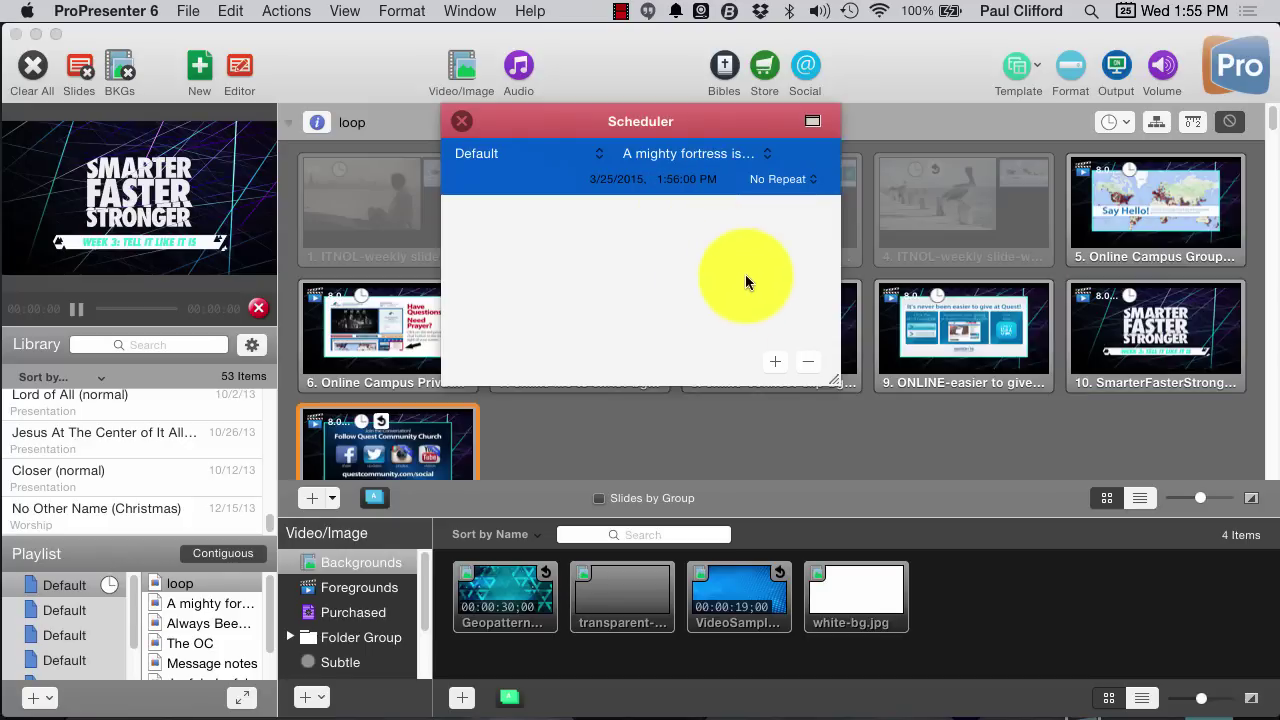
{"action": "left_click", "coordinate": [451, 120]}
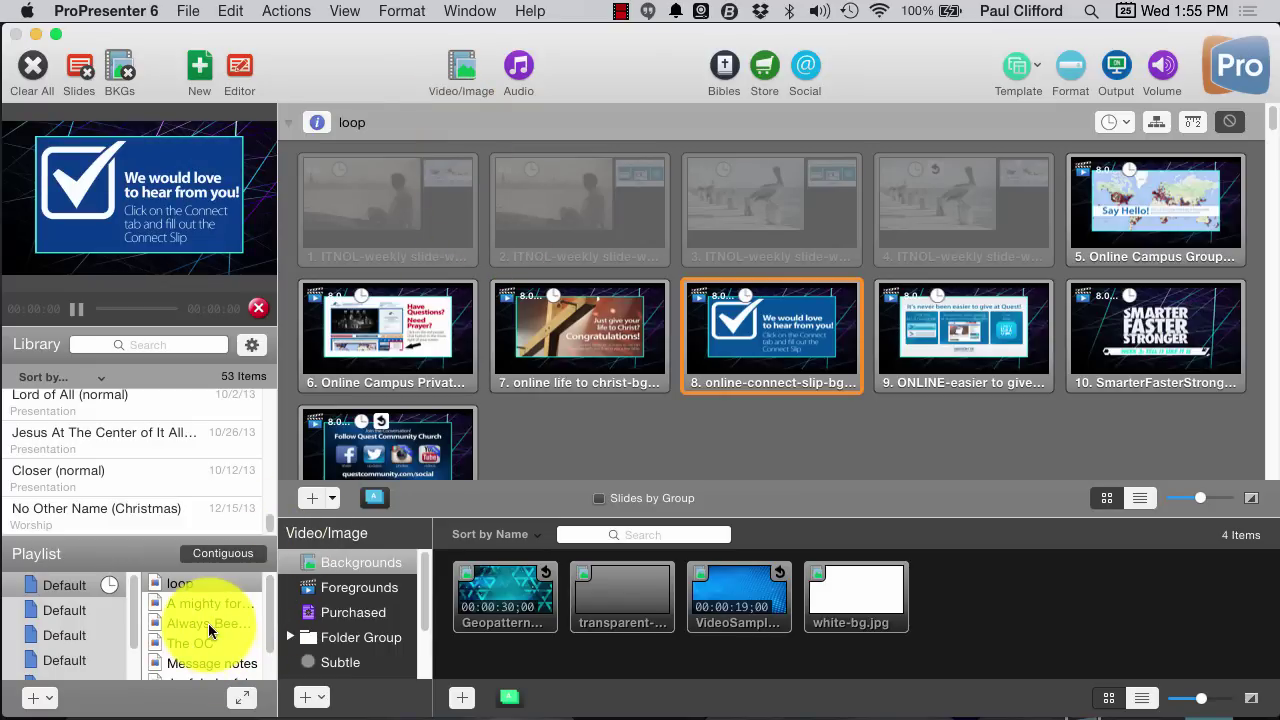
{"action": "scroll", "coordinate": [208, 623], "scroll_direction": "down", "scroll_amount": 2}
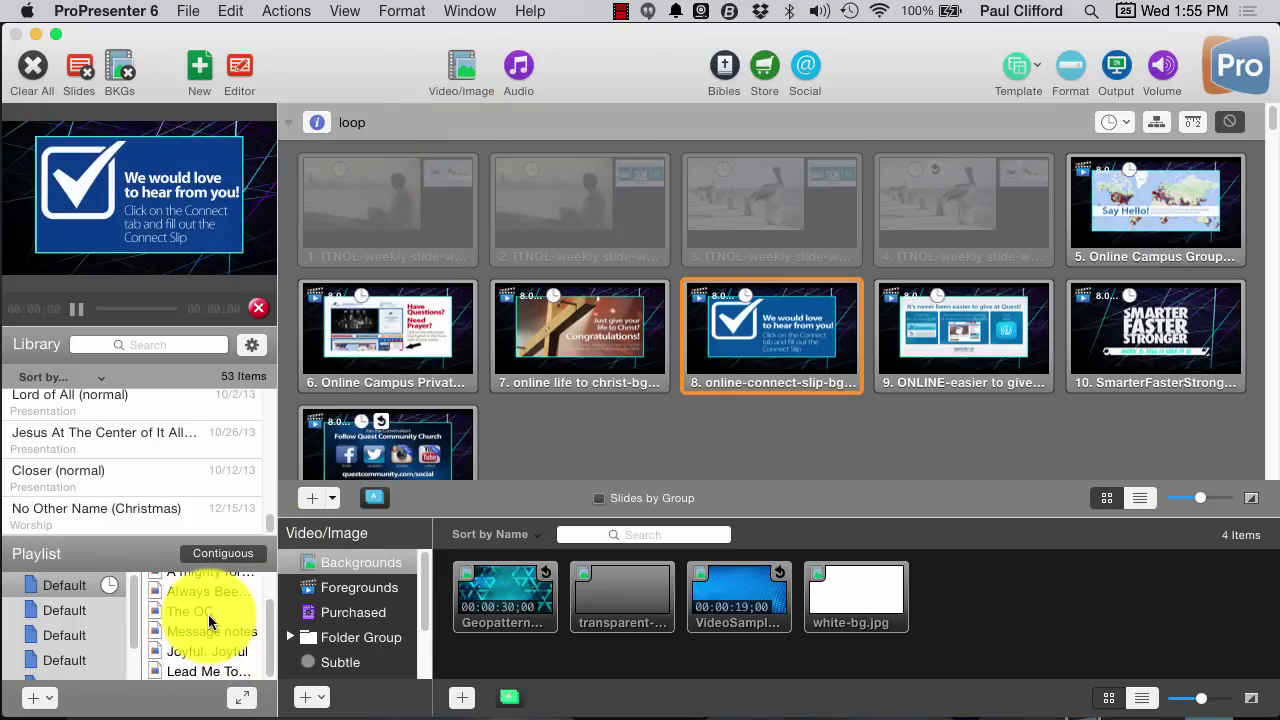
- Let the 1:56 PM schedule switch output to A mighty fortress is our God
{"action": "key", "text": "Down"}
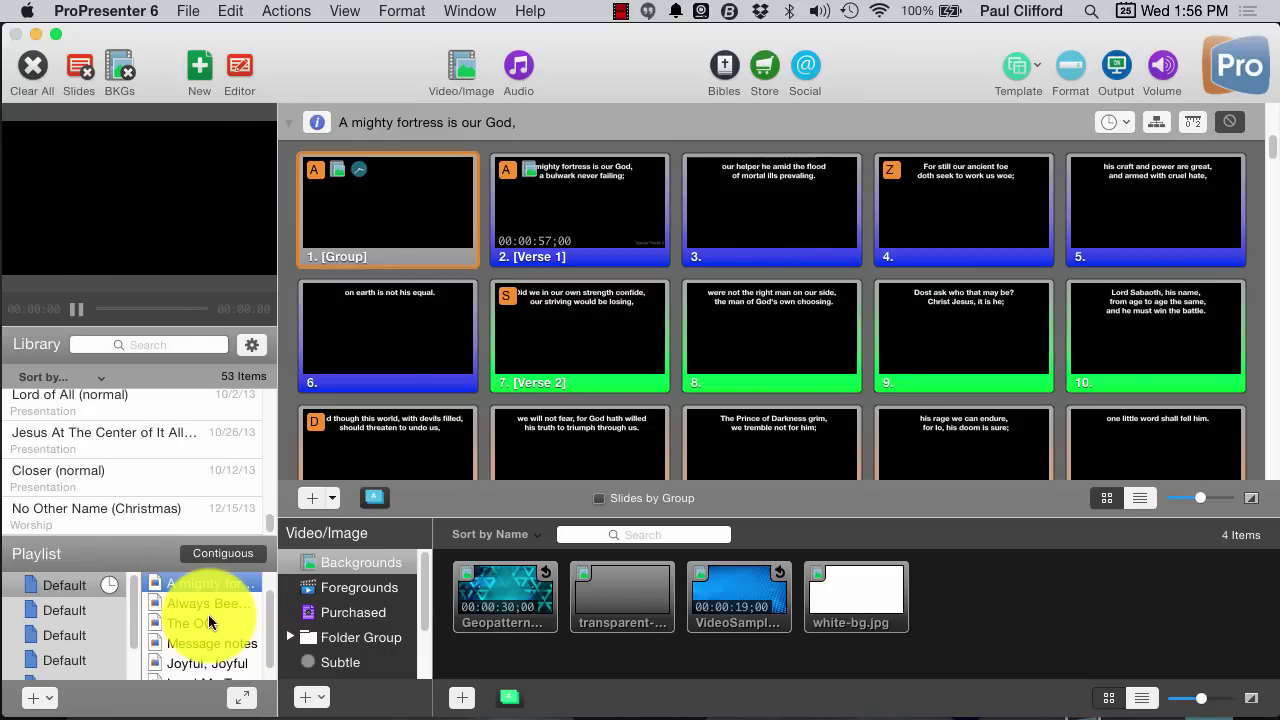